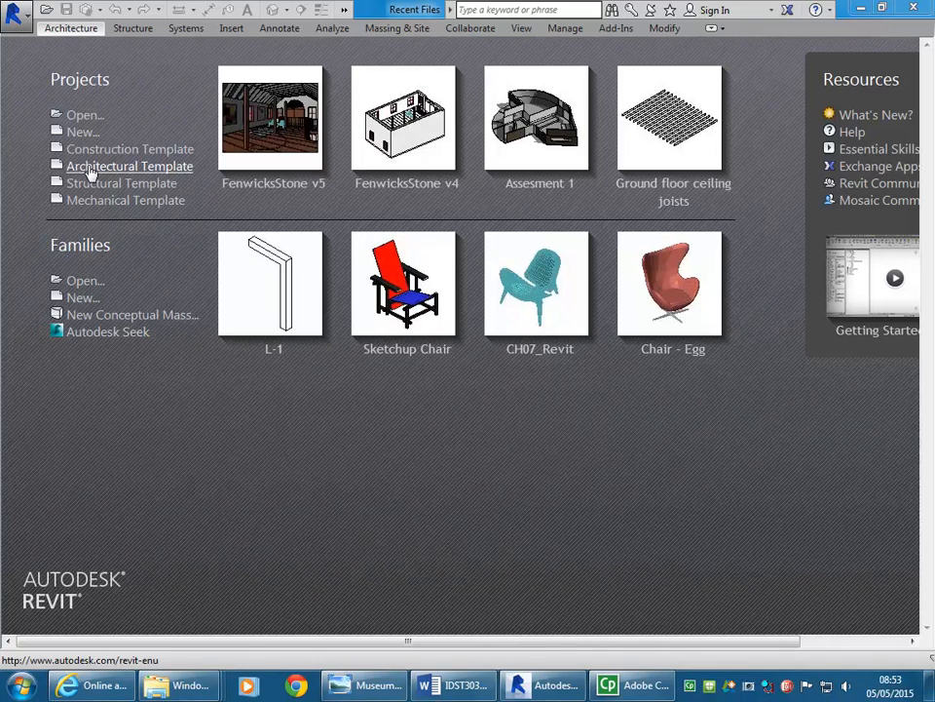
Start a new project from the Architectural Template.
{"action": "left_click", "coordinate": [88, 167]}
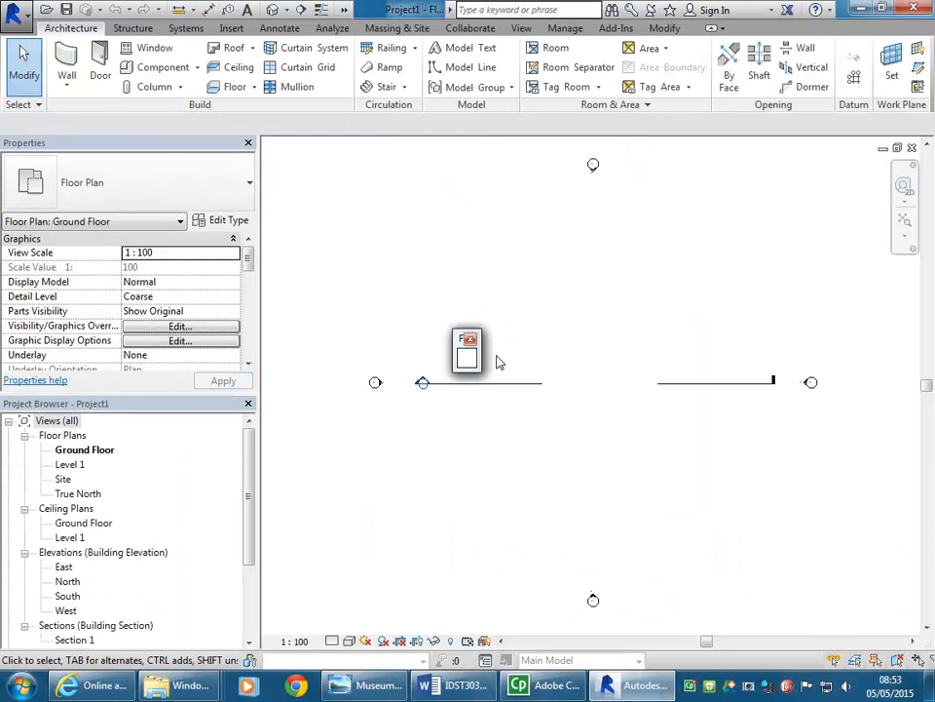
{"action": "mouse_move", "coordinate": [597, 322]}
{"action": "middle_mouse_down"}
{"action": "mouse_move", "coordinate": [589, 323]}
{"action": "mouse_move", "coordinate": [607, 322]}
{"action": "middle_mouse_up"}
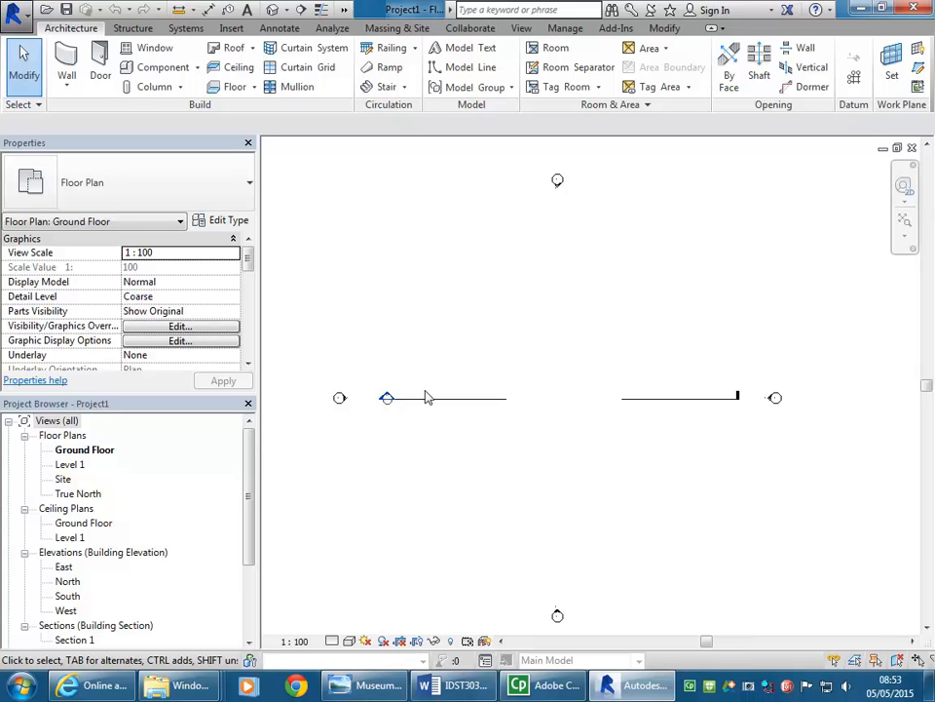
Switch to File Explorer and open the Museum Project Resources folder inside EDU_DC_InteriorDesign, BD2 IDST203A Design Visualisations.
{"action": "left_click", "coordinate": [366, 685]}
{"action": "scroll", "coordinate": [408, 358], "scroll_direction": "down", "scroll_amount": 3}
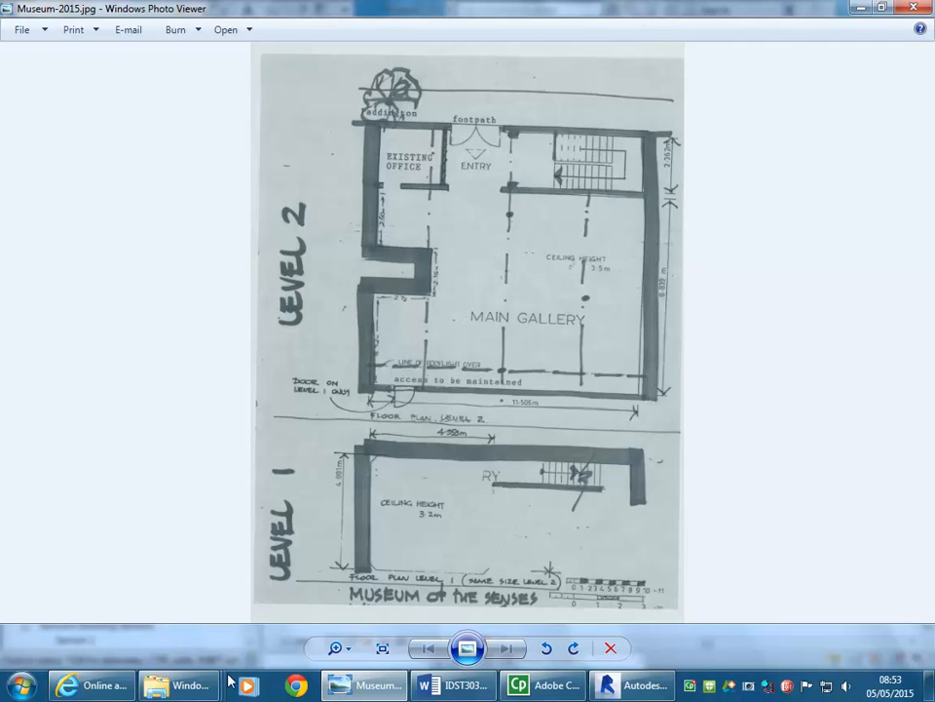
{"action": "mouse_move", "coordinate": [193, 687]}
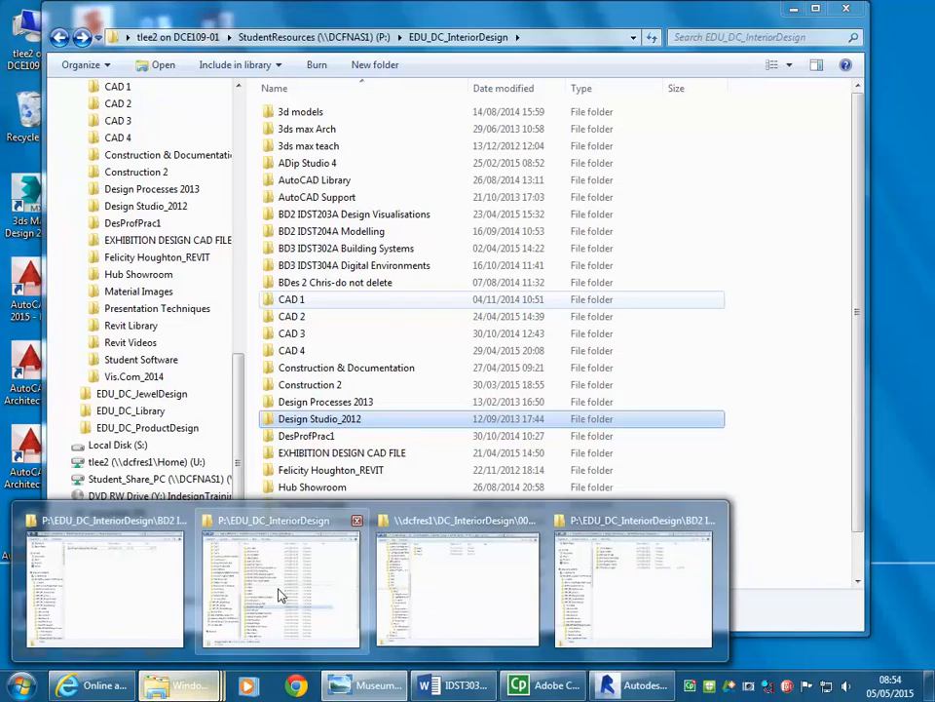
{"action": "left_click", "coordinate": [279, 596]}
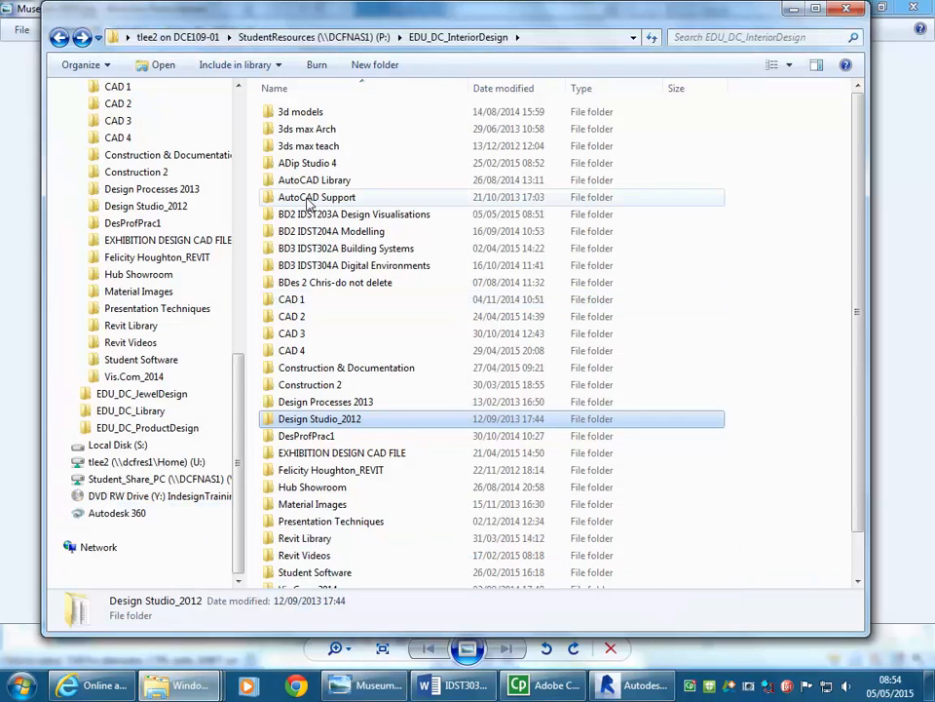
{"action": "scroll", "coordinate": [237, 409], "scroll_direction": "up", "scroll_amount": 8}
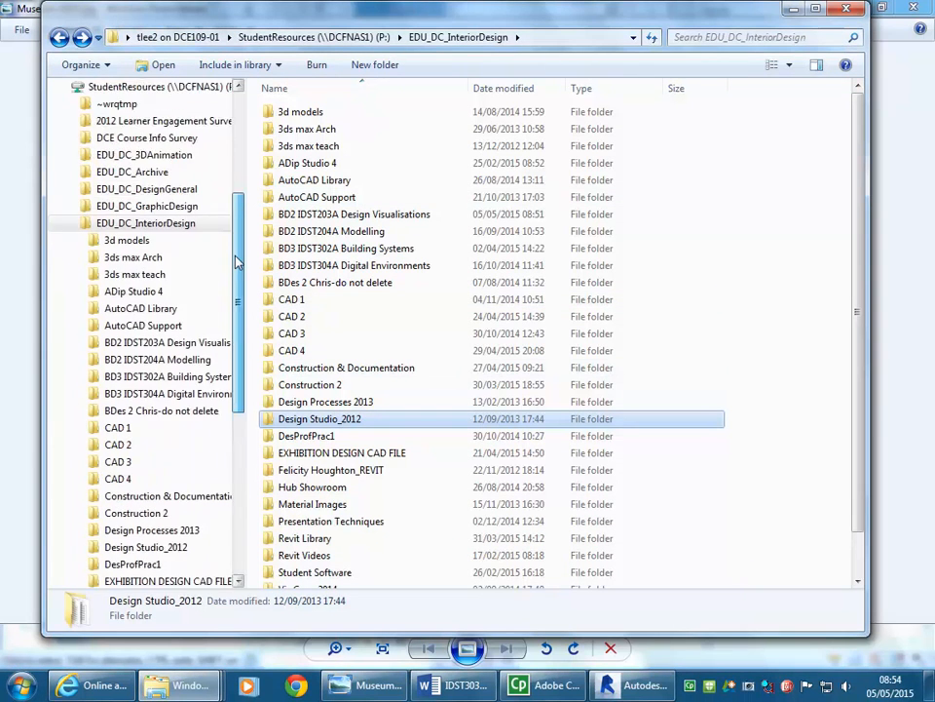
{"action": "left_click", "coordinate": [135, 161]}
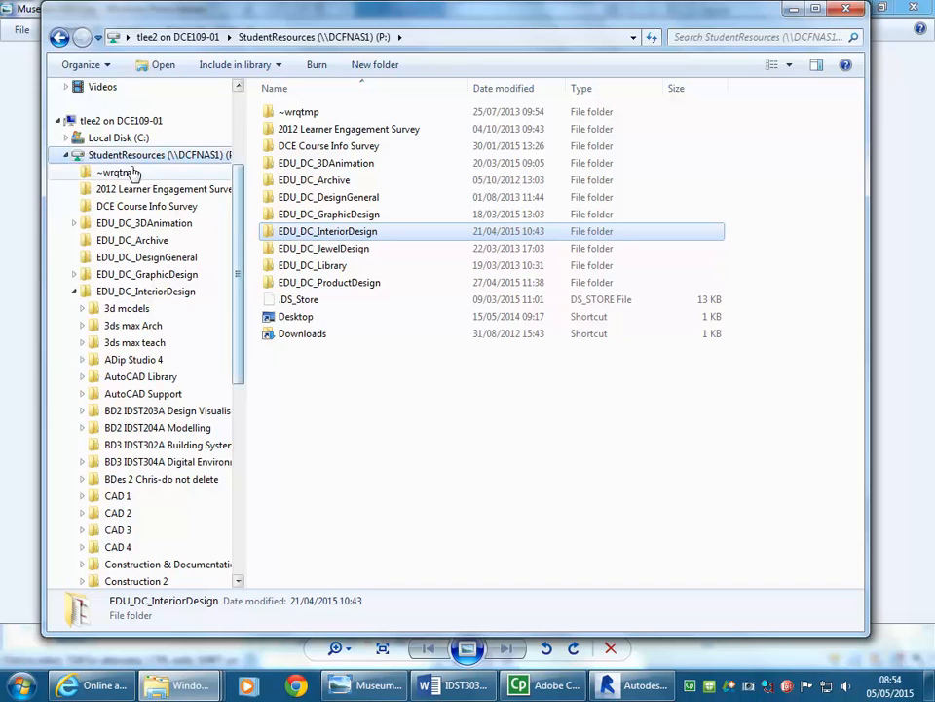
{"action": "double_click", "coordinate": [317, 233]}
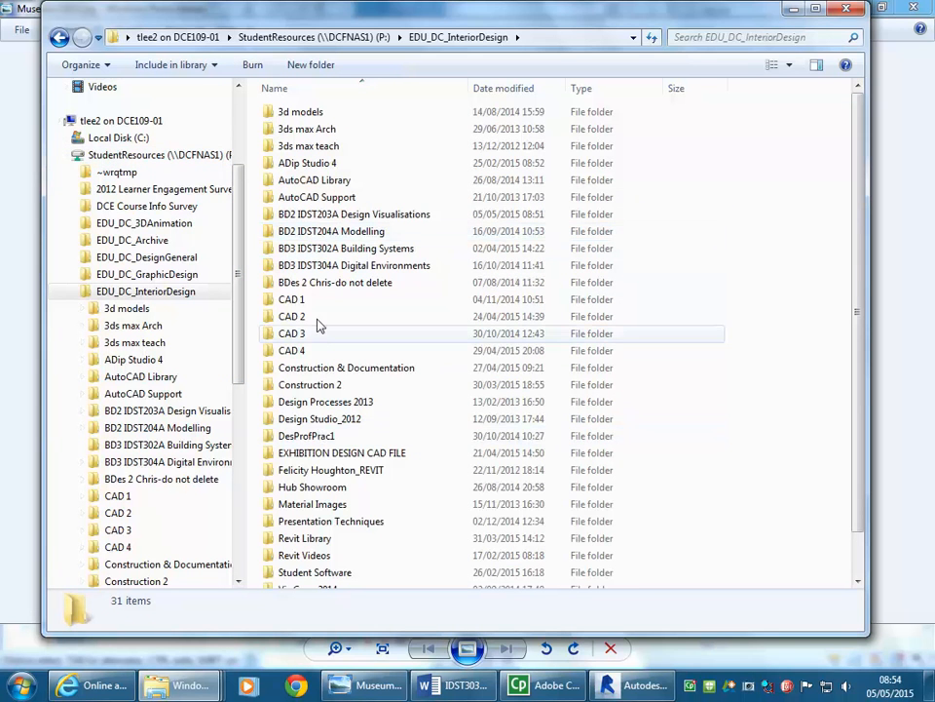
{"action": "double_click", "coordinate": [340, 219]}
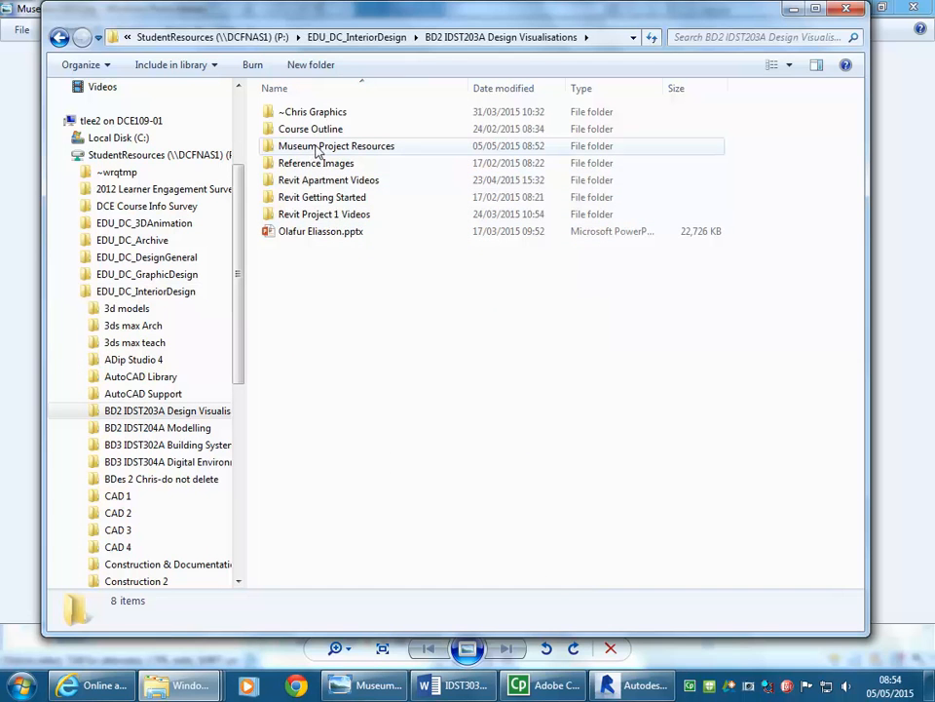
{"action": "left_click", "coordinate": [303, 153]}
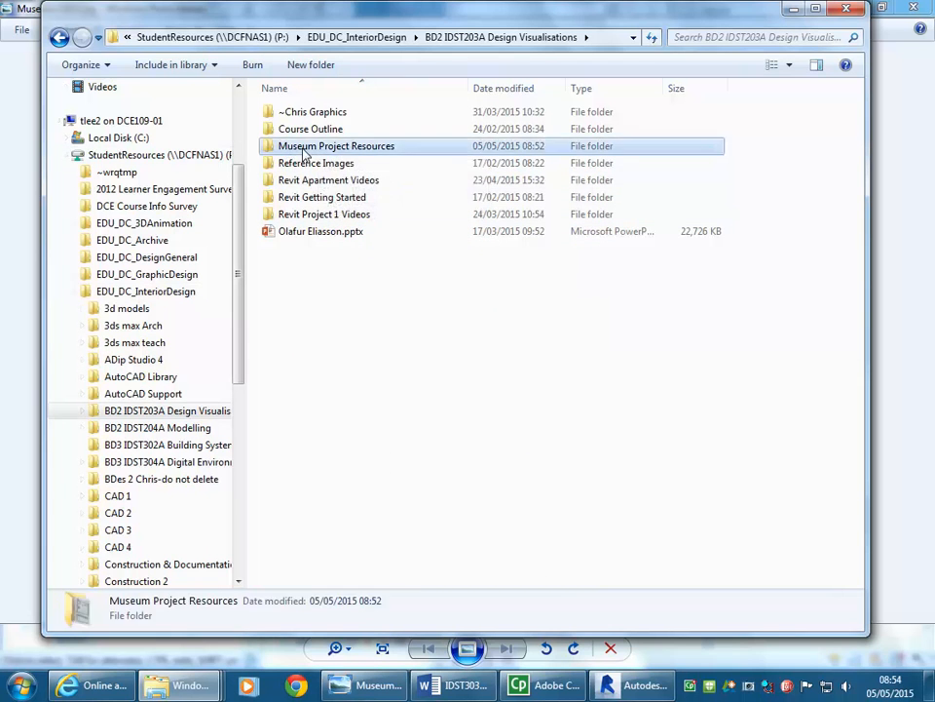
{"action": "double_click", "coordinate": [303, 148]}
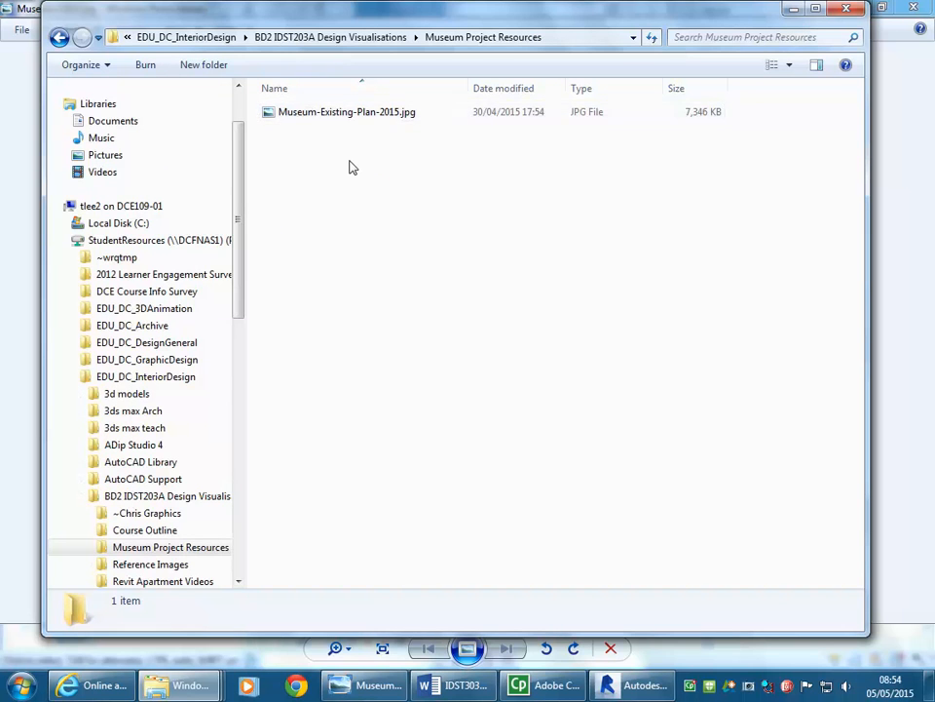
Switch to Museum-2015.jpg in Windows Photo Viewer and examine the dimensions on the Level 2 floor plan.
{"action": "left_click", "coordinate": [363, 685]}
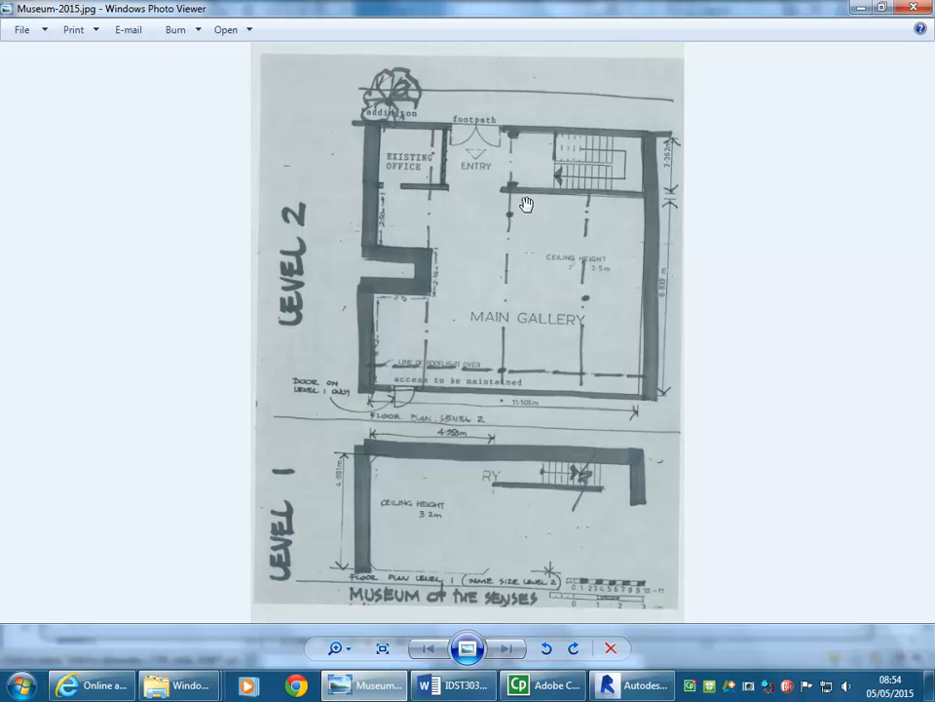
{"action": "scroll", "coordinate": [542, 260], "scroll_direction": "up", "scroll_amount": 2}
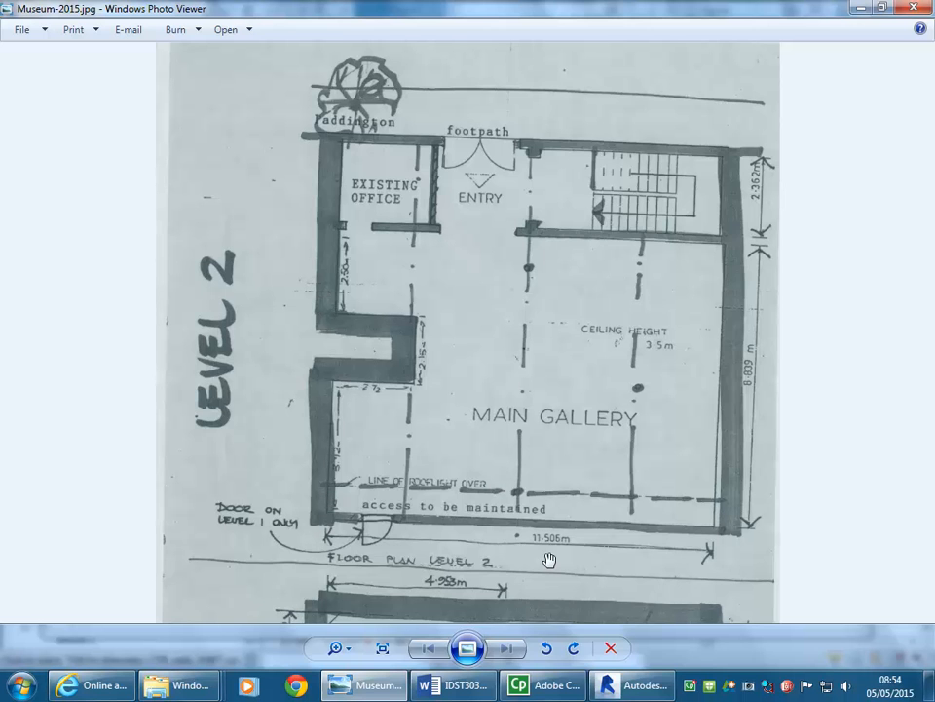
{"action": "scroll", "coordinate": [550, 561], "scroll_direction": "up", "scroll_amount": 2}
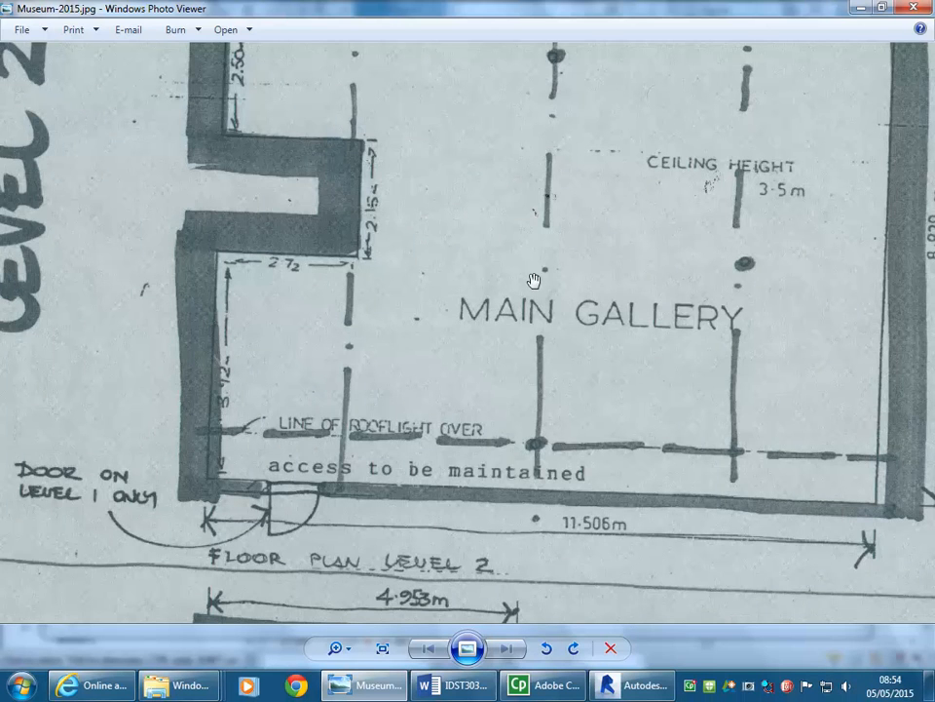
{"action": "scroll", "coordinate": [512, 267], "scroll_direction": "down", "scroll_amount": 3}
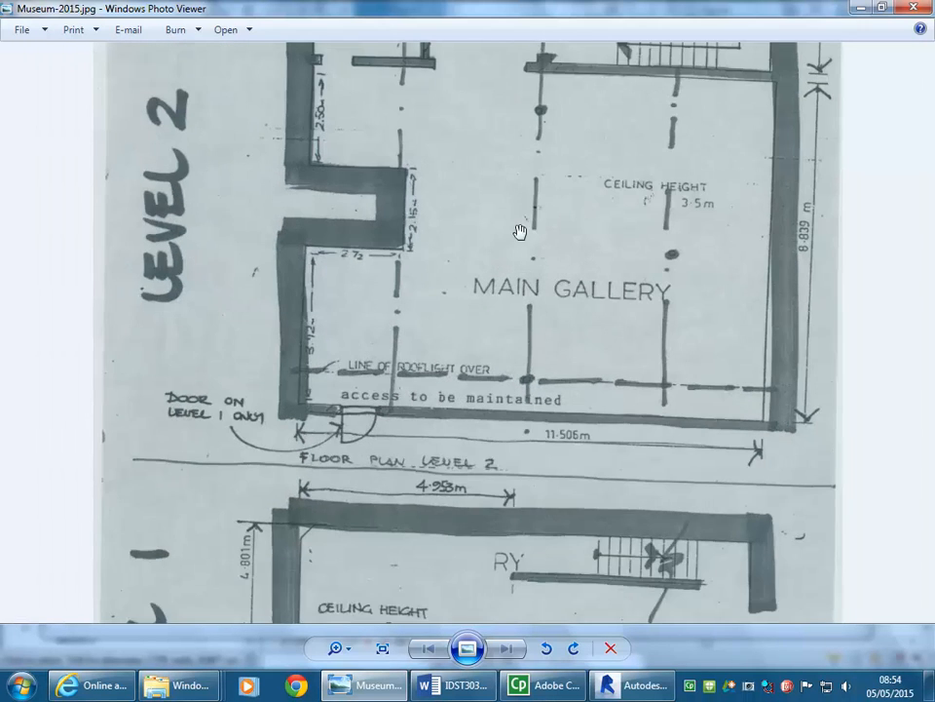
{"action": "left_click_drag", "start_coordinate": [520, 231], "coordinate": [512, 357]}
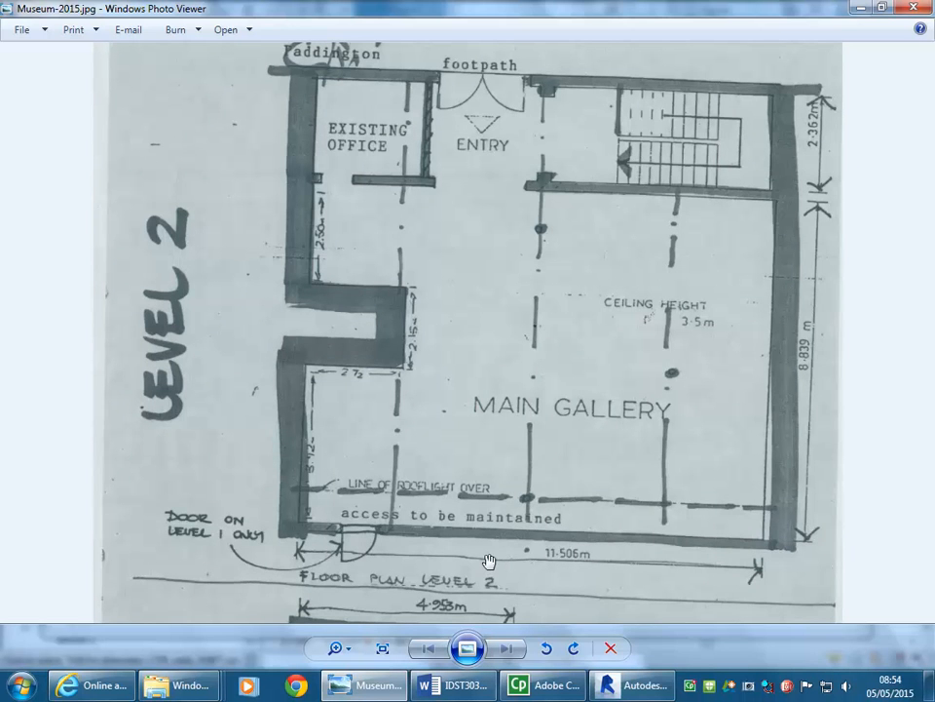
Switch to Revit and draw a vertical reference plane across the section line, nearer the west elevation marker, in the Ground Floor plan.
{"action": "left_click", "coordinate": [624, 685]}
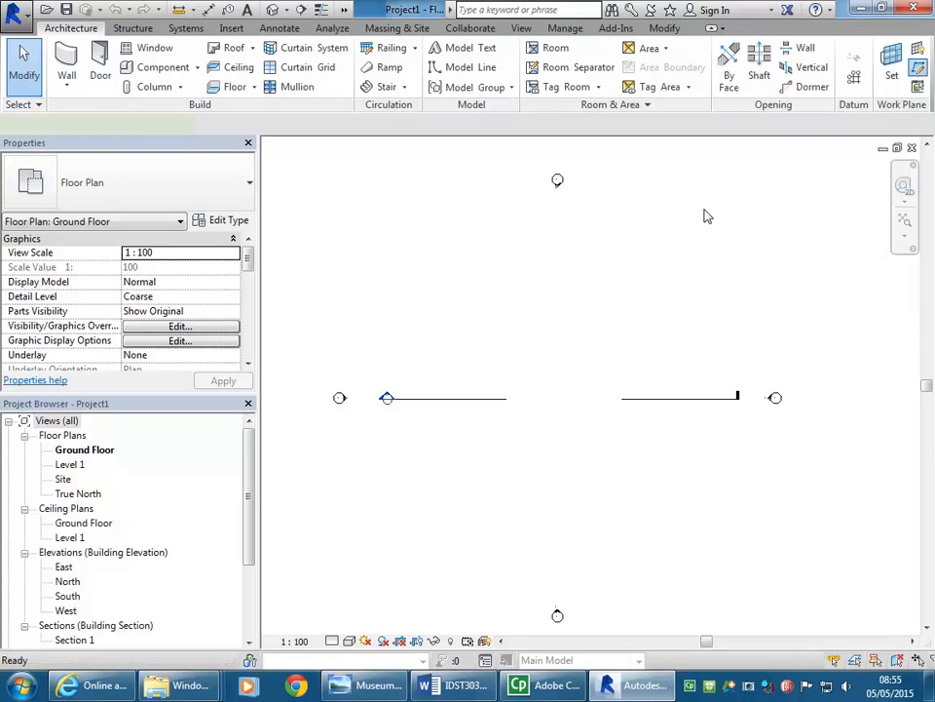
{"action": "key", "text": "r"}
{"action": "key", "text": "p"}
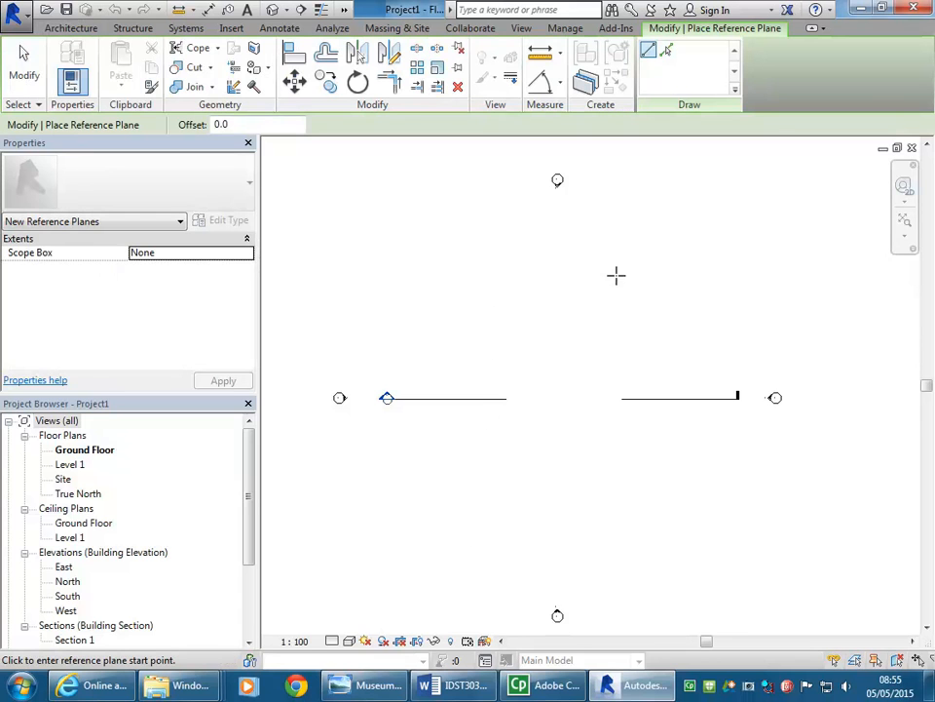
{"action": "left_click", "coordinate": [462, 306]}
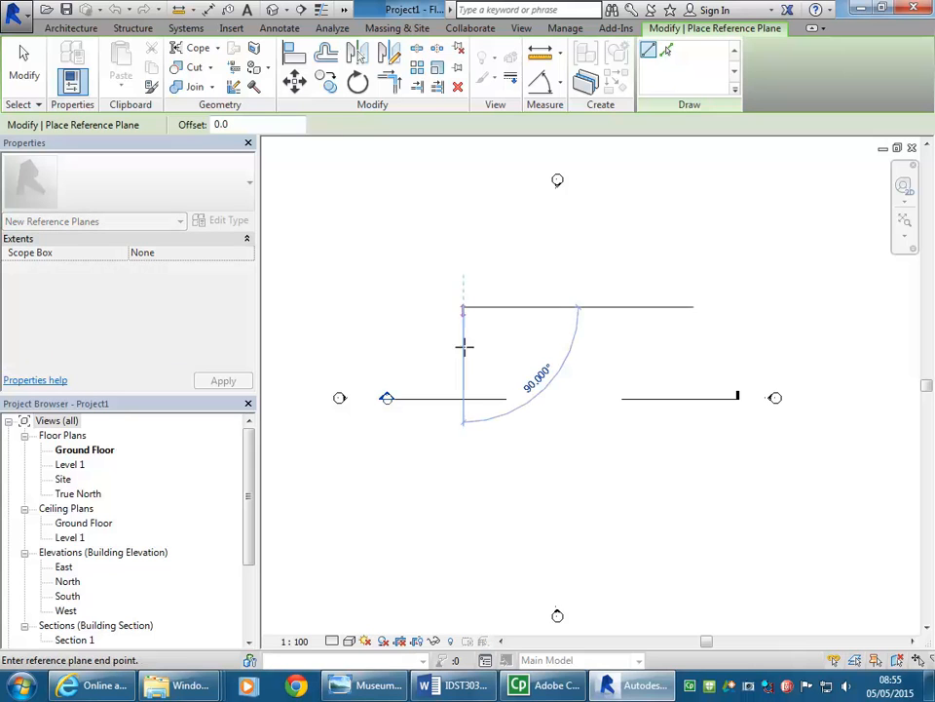
{"action": "left_click", "coordinate": [463, 502]}
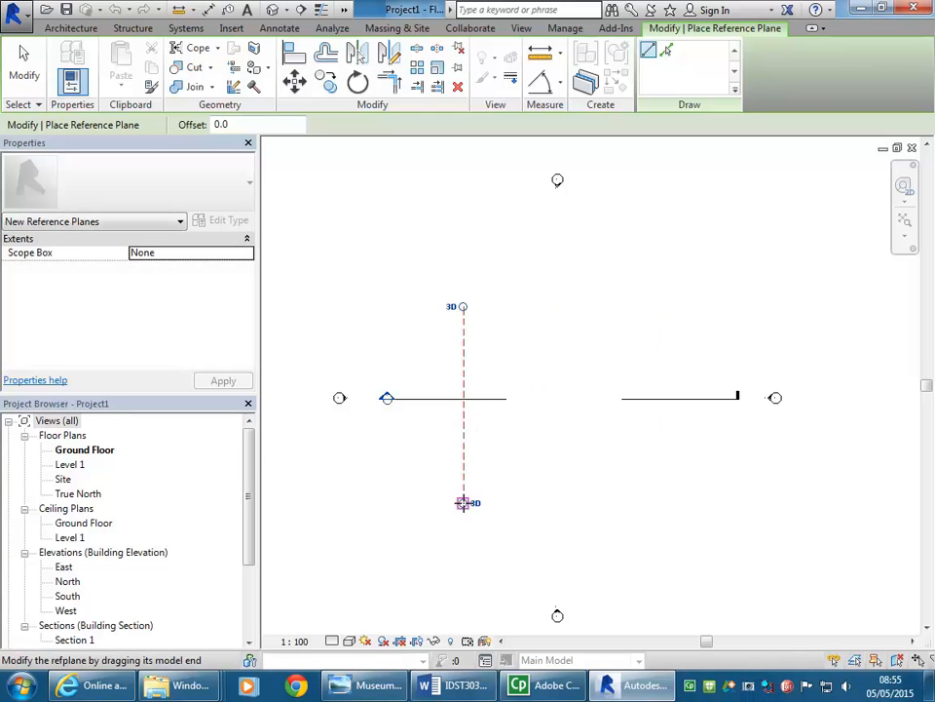
{"action": "left_click", "coordinate": [463, 501]}
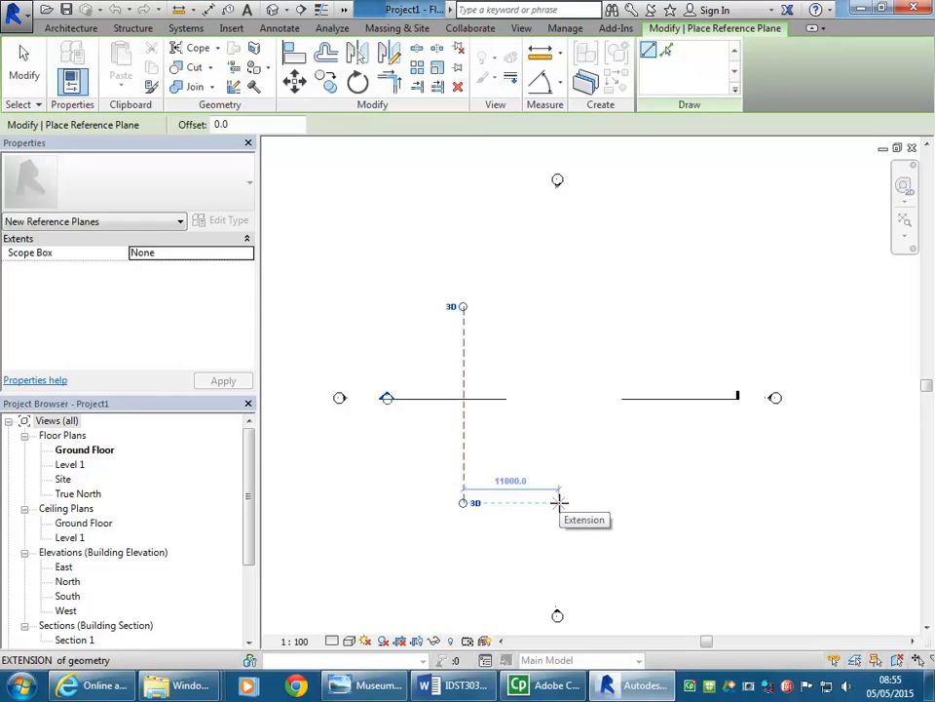
Draw a second vertical reference plane about 11000 mm east of the first, with its ends aligned to the first plane's.
{"action": "left_click", "coordinate": [558, 502]}
{"action": "left_click", "coordinate": [559, 502]}
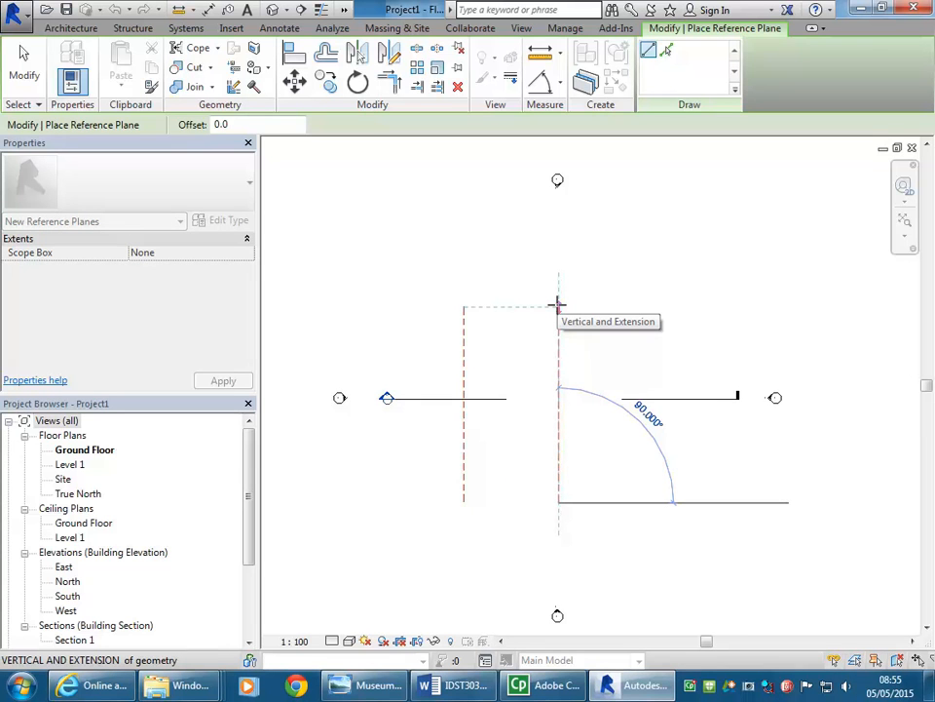
{"action": "left_click", "coordinate": [558, 306]}
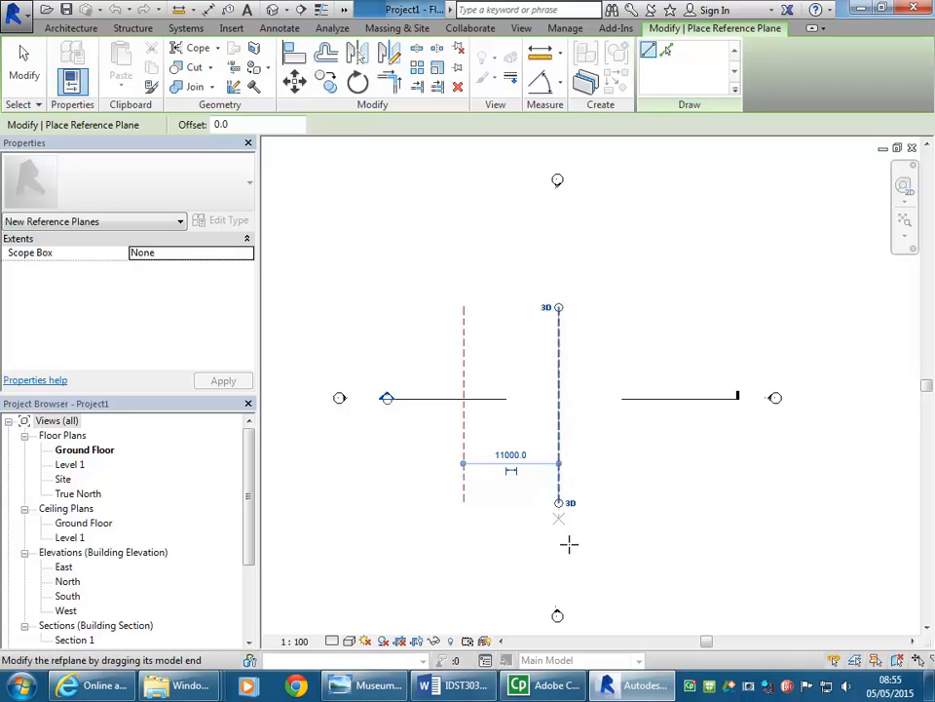
Set the distance between the two vertical reference planes to 11506 mm and finish placing reference planes.
{"action": "left_click", "coordinate": [510, 454]}
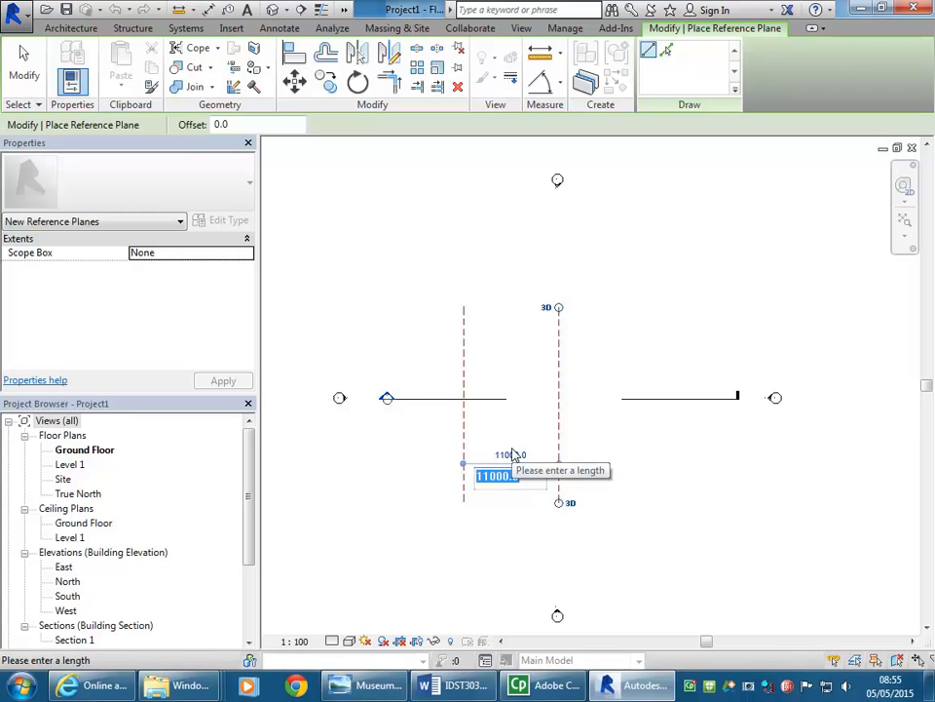
{"action": "type", "text": "11506"}
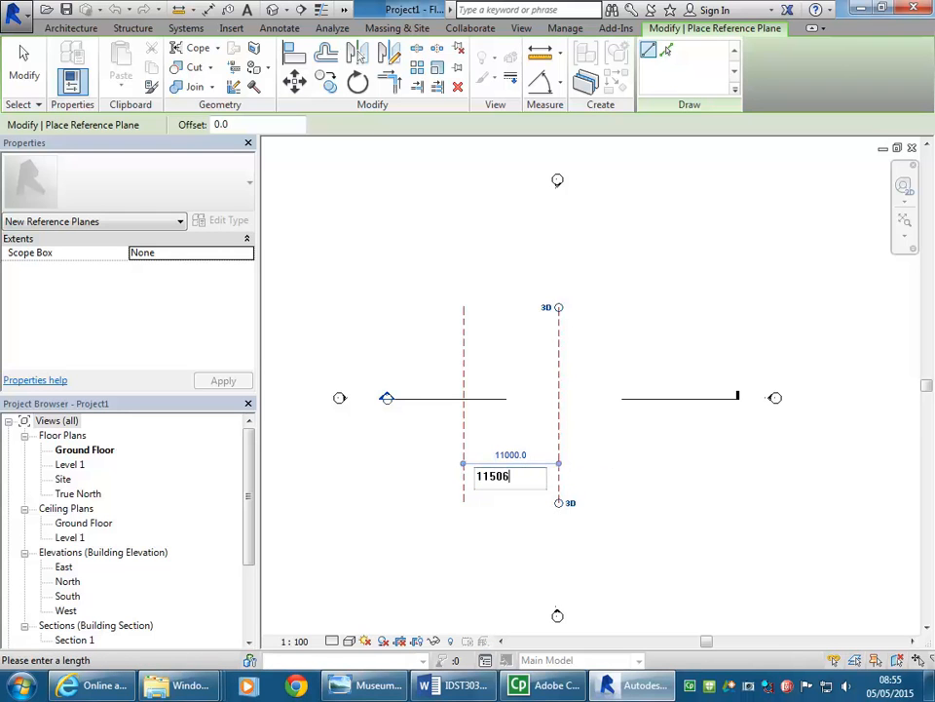
{"action": "key", "text": "Return"}
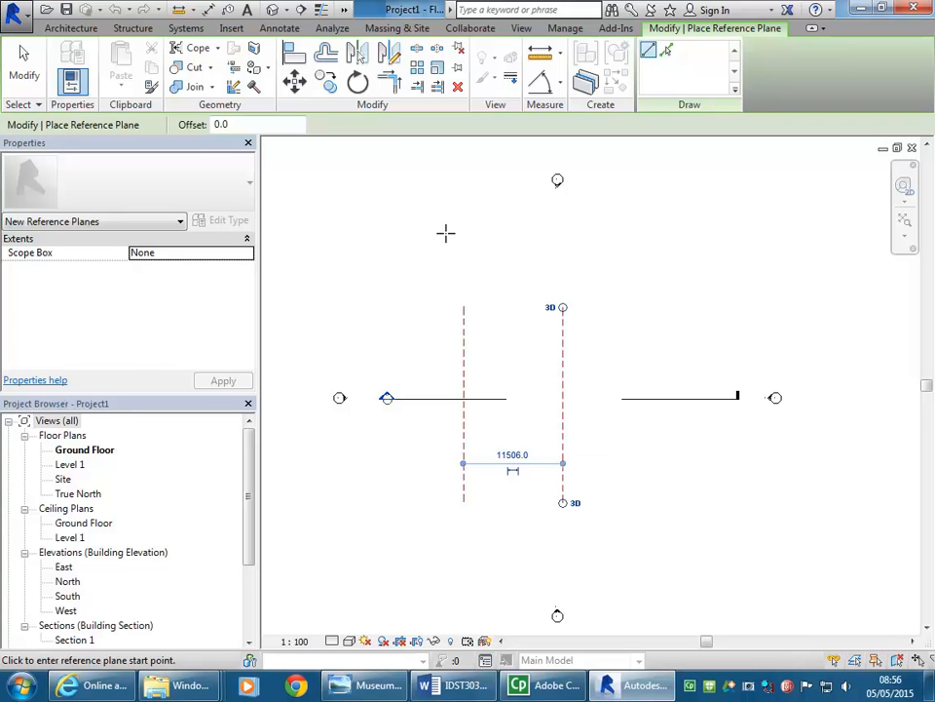
{"action": "key", "text": "Escape"}
{"action": "key", "text": "Escape"}
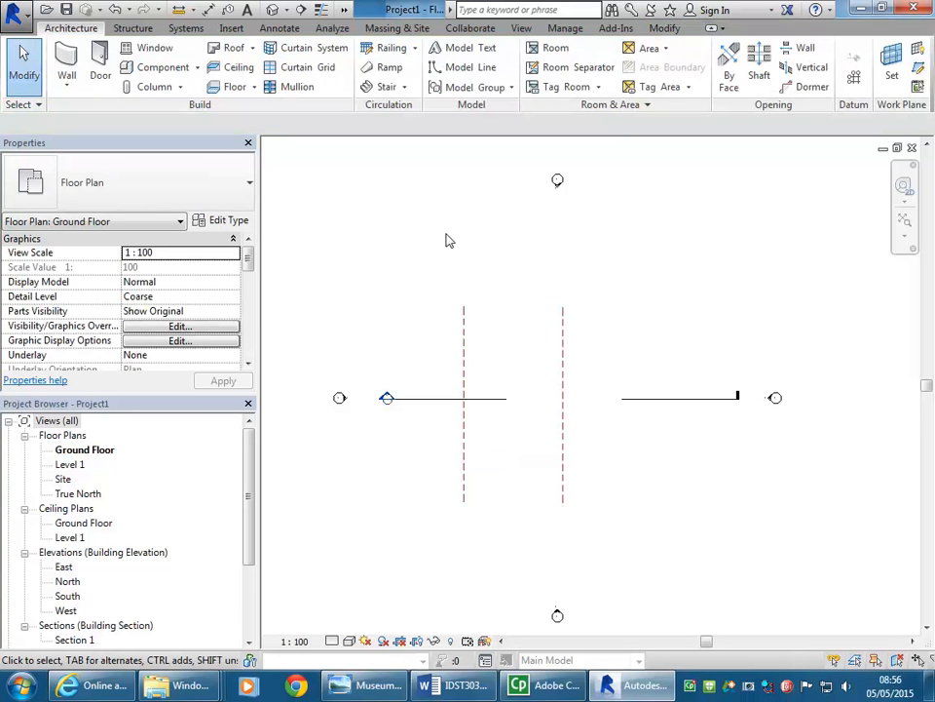
Nudge both vertical reference planes together to the east until they sit centrally between the elevation markers.
{"action": "left_click", "coordinate": [564, 326]}
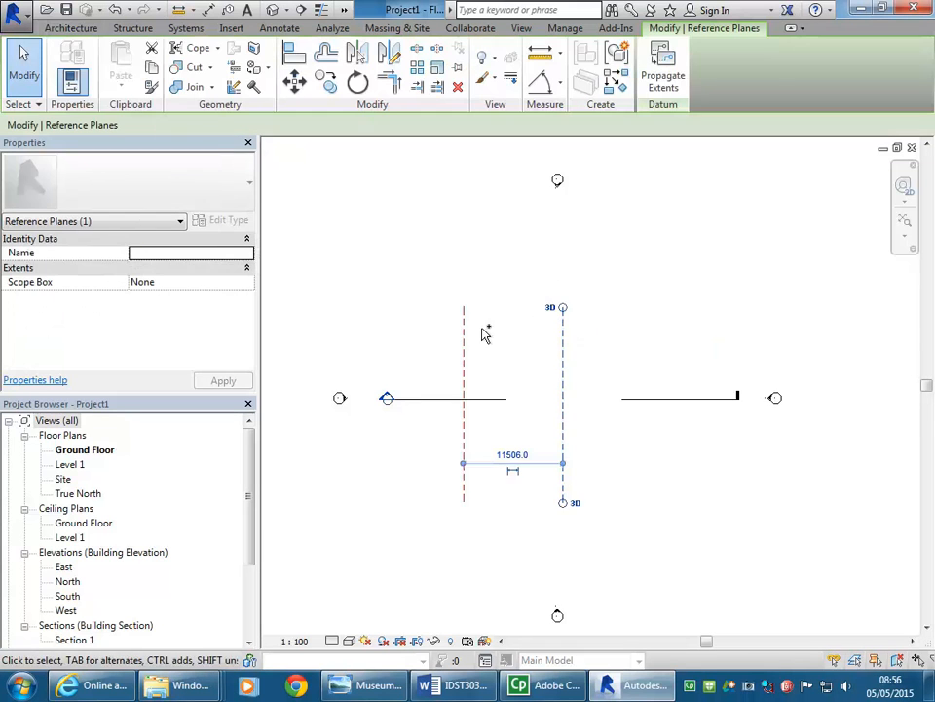
{"action": "left_click", "coordinate": [465, 329], "text": "ctrl"}
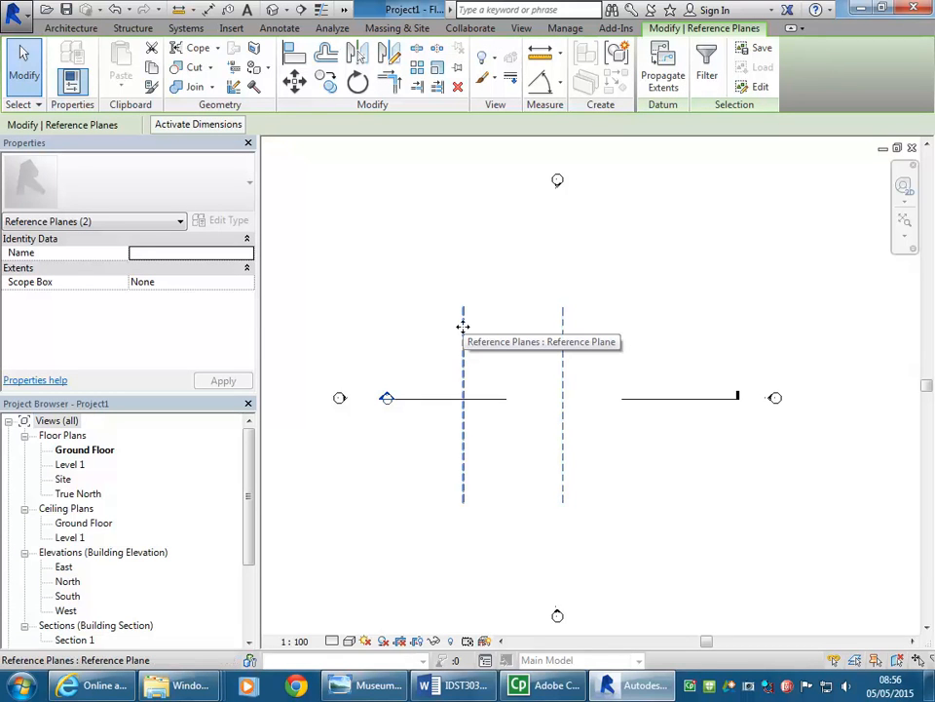
{"action": "key", "text": "Right"}
{"action": "key", "text": "Right"}
{"action": "key", "text": "Right"}
{"action": "key", "text": "Right"}
{"action": "key", "text": "Right"}
{"action": "key", "text": "Right"}
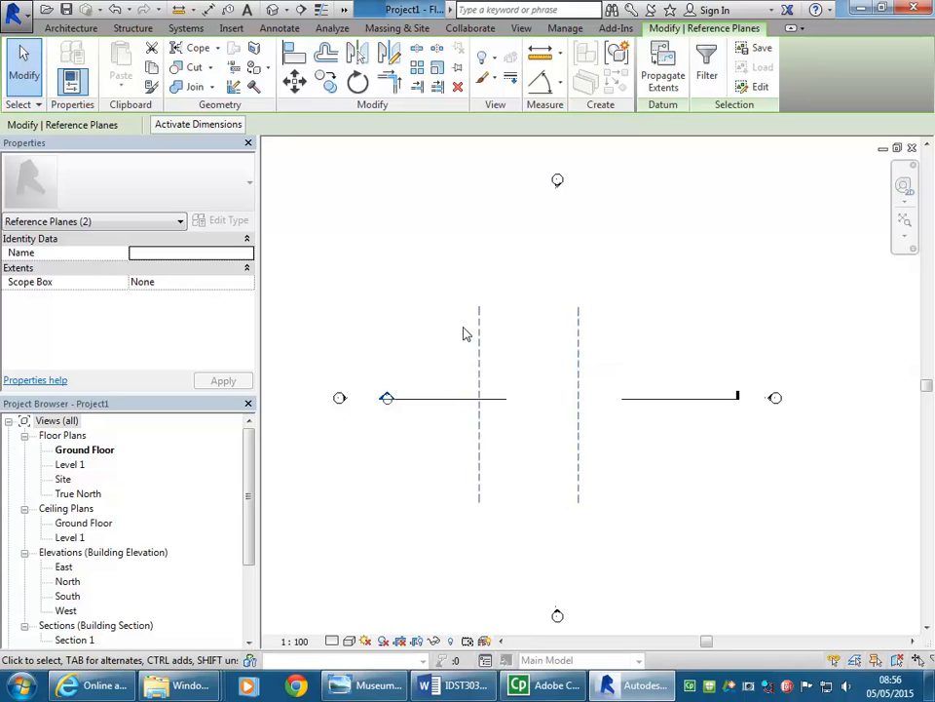
{"action": "key", "text": "Right"}
{"action": "key", "text": "Right"}
{"action": "key", "text": "Right"}
{"action": "key", "text": "Right"}
{"action": "key", "text": "Right"}
{"action": "key", "text": "Right"}
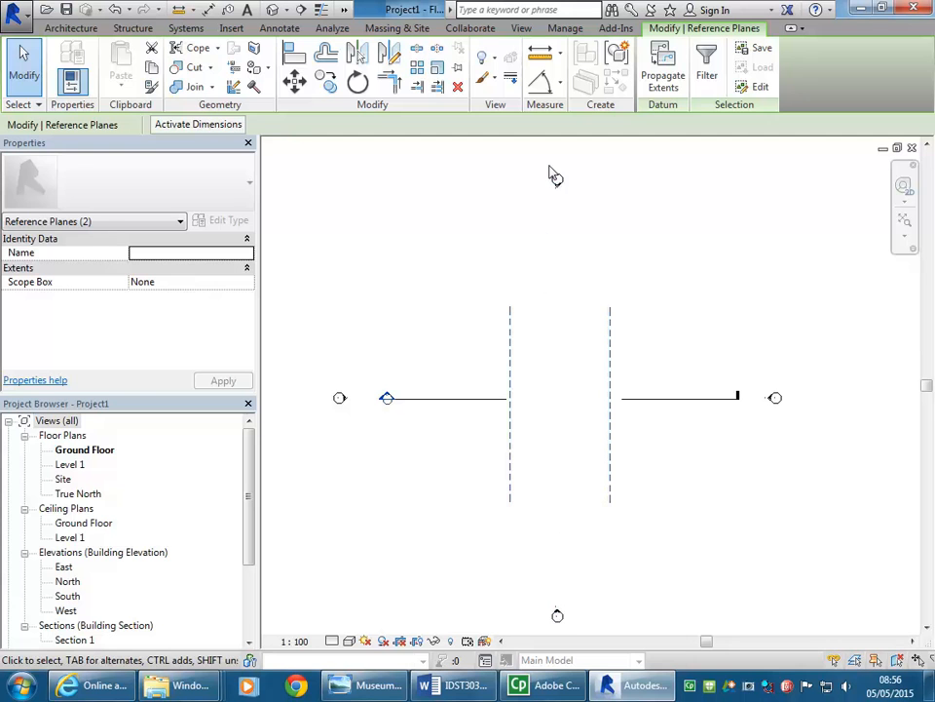
{"action": "left_click", "coordinate": [560, 344]}
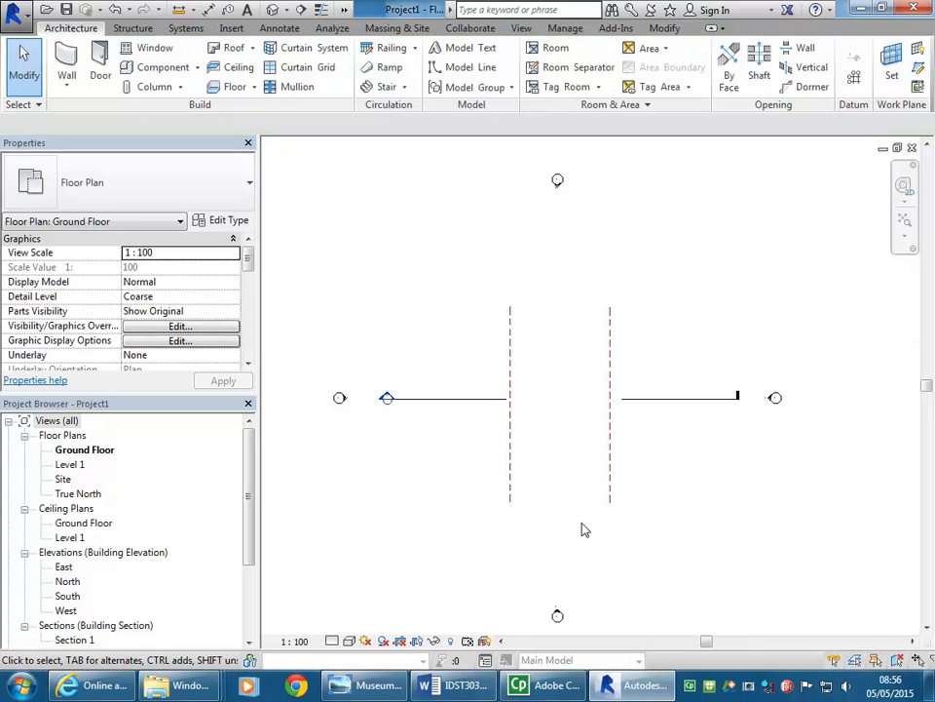
Draw a horizontal reference plane crossing both vertical reference planes just south of the section line.
{"action": "left_click", "coordinate": [919, 70]}
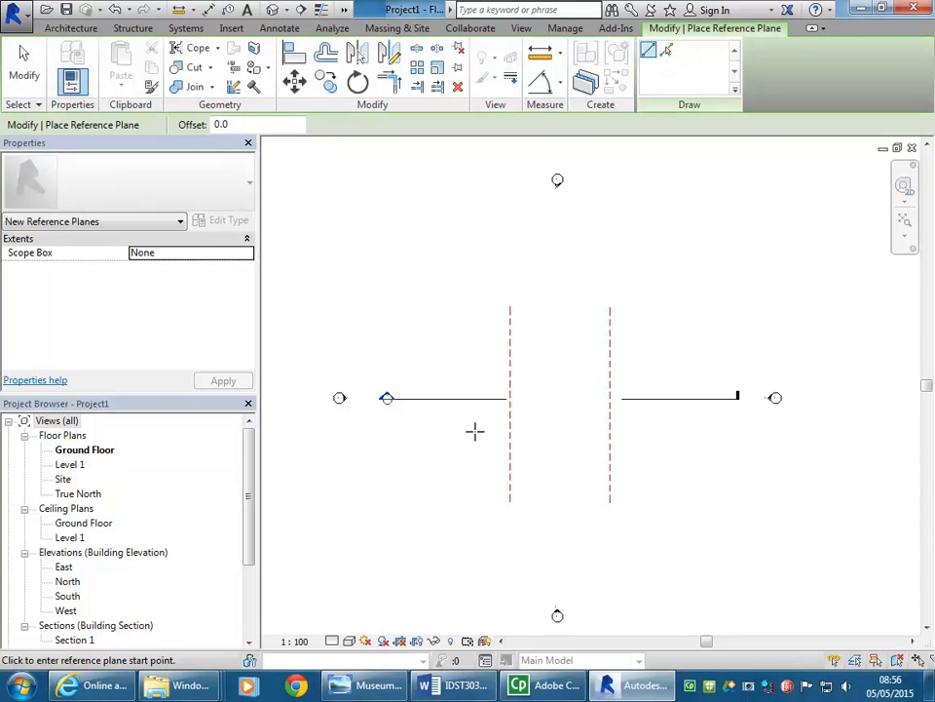
{"action": "left_click", "coordinate": [475, 430]}
{"action": "left_click", "coordinate": [645, 431]}
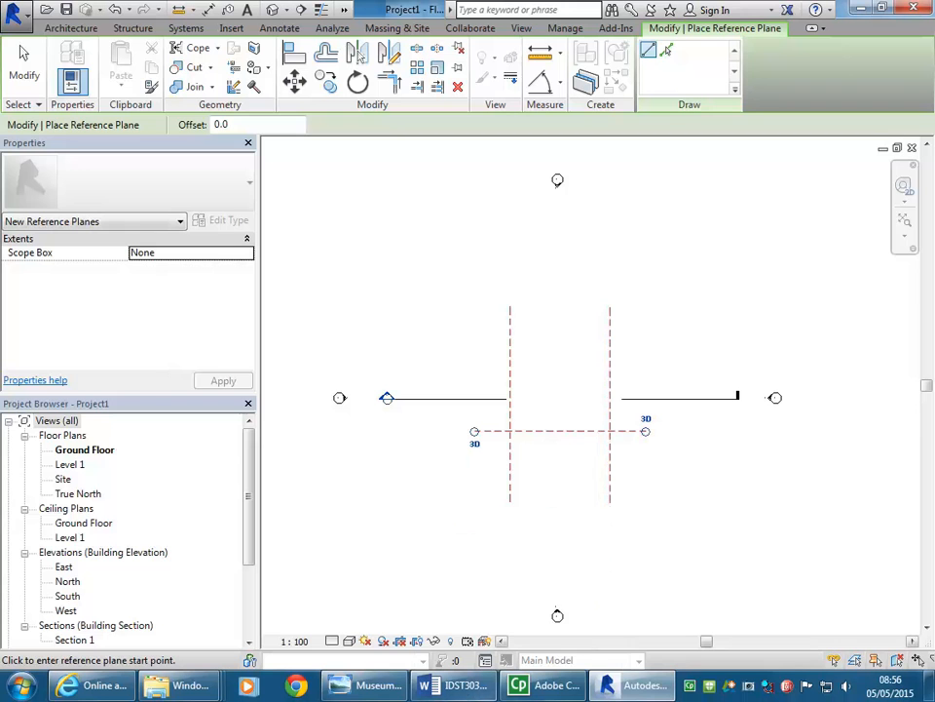
Check the depth dimensions on the scanned museum plan, and draw a second horizontal reference plane in Revit about 7100 mm north of the first, ends aligned.
{"action": "left_click", "coordinate": [380, 687]}
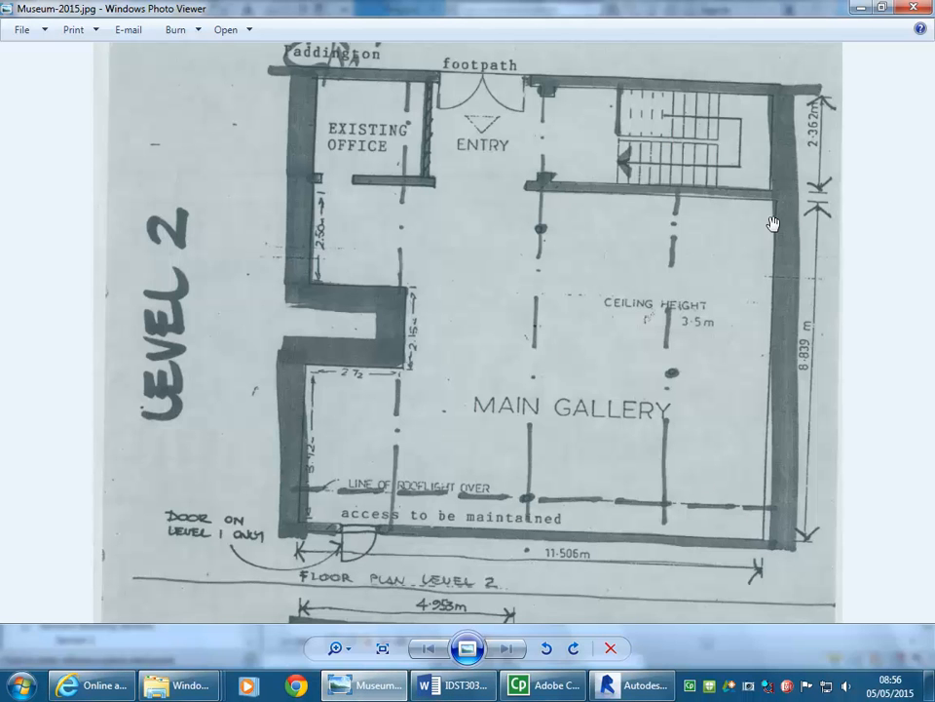
{"action": "left_click_drag", "start_coordinate": [710, 460], "coordinate": [713, 228]}
{"action": "left_click_drag", "start_coordinate": [702, 374], "coordinate": [704, 436]}
{"action": "left_click_drag", "start_coordinate": [691, 212], "coordinate": [689, 403]}
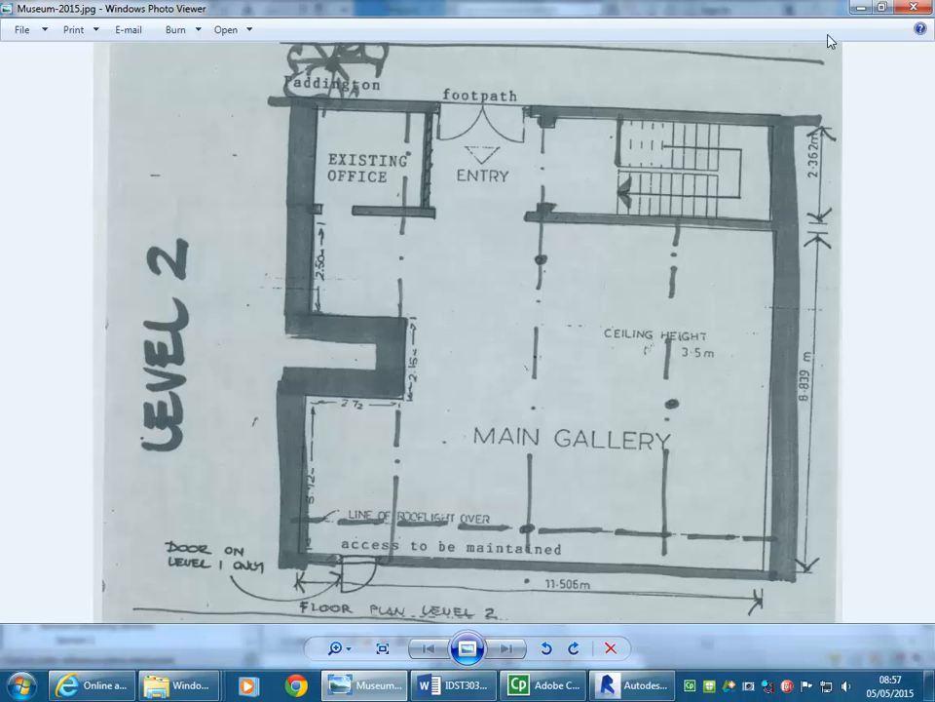
{"action": "left_click", "coordinate": [860, 8]}
{"action": "middle_click_drag", "start_coordinate": [488, 383], "coordinate": [441, 384]}
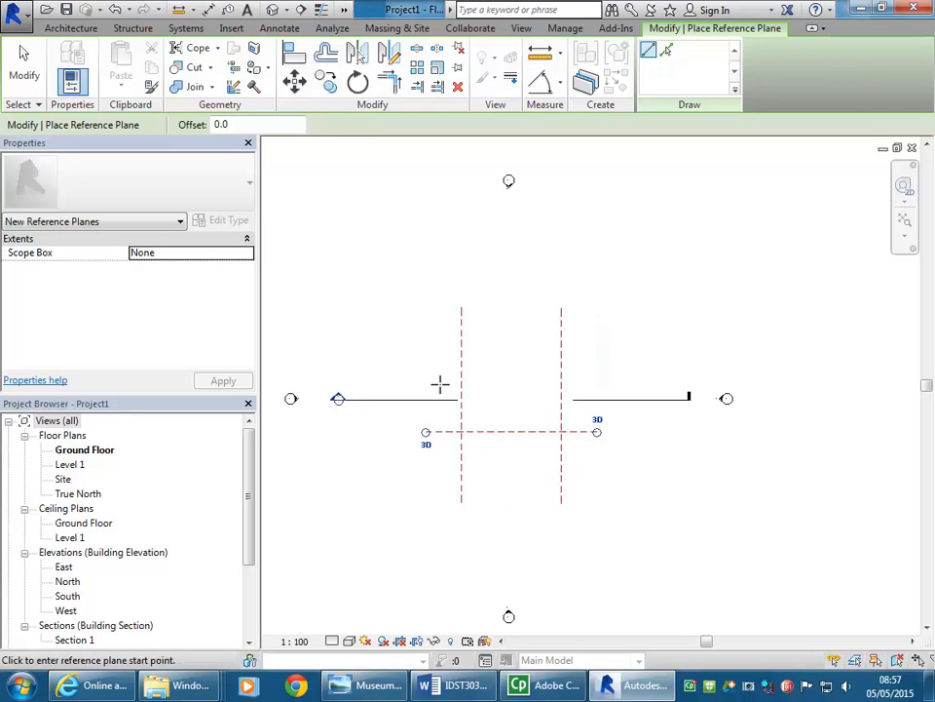
{"action": "scroll", "coordinate": [433, 380], "scroll_direction": "up", "scroll_amount": 2}
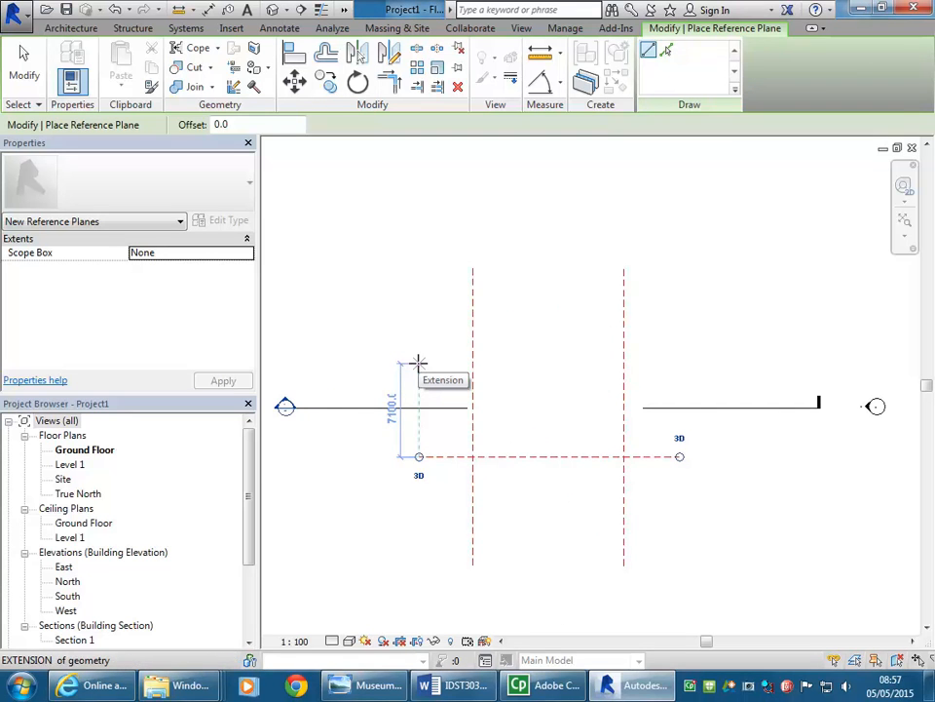
{"action": "left_click", "coordinate": [419, 362]}
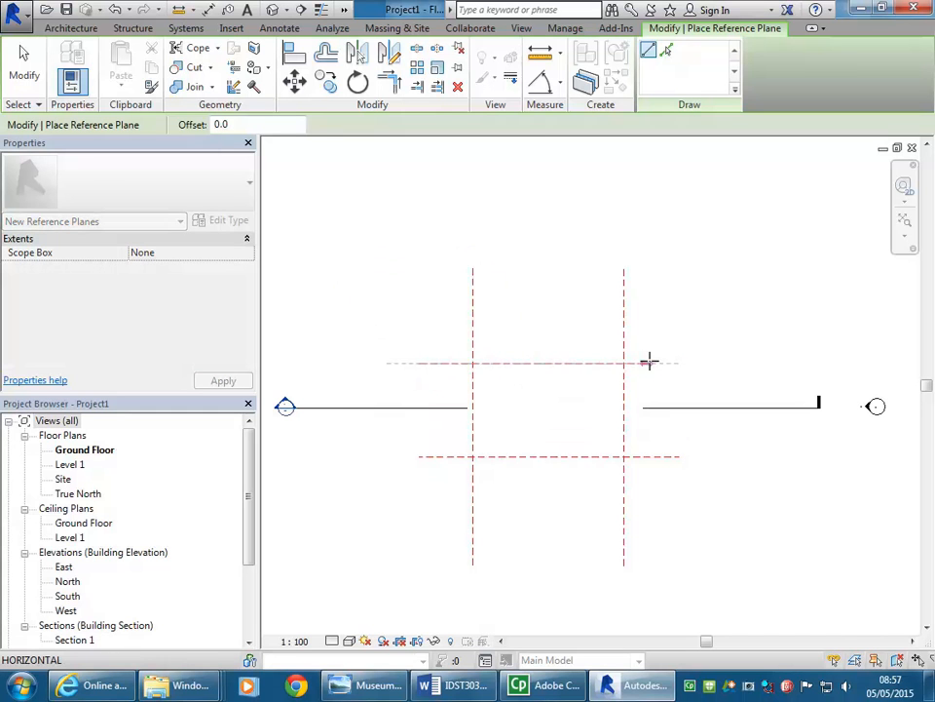
{"action": "left_click", "coordinate": [679, 362]}
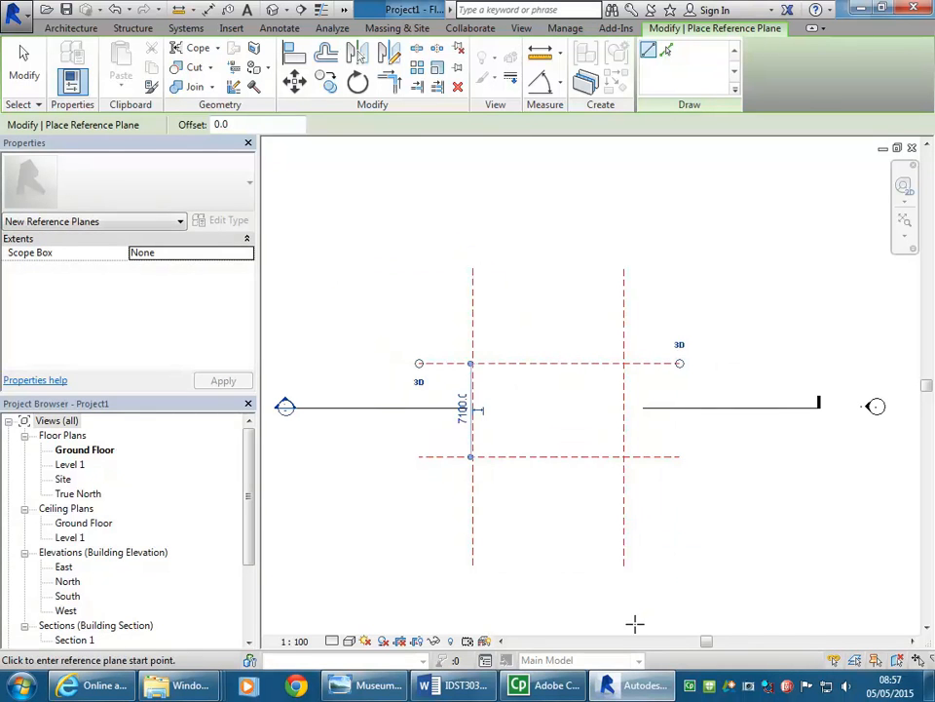
Recheck the main gallery's depth on the scanned museum plan, return to Revit and finish placing reference planes.
{"action": "left_click", "coordinate": [367, 687]}
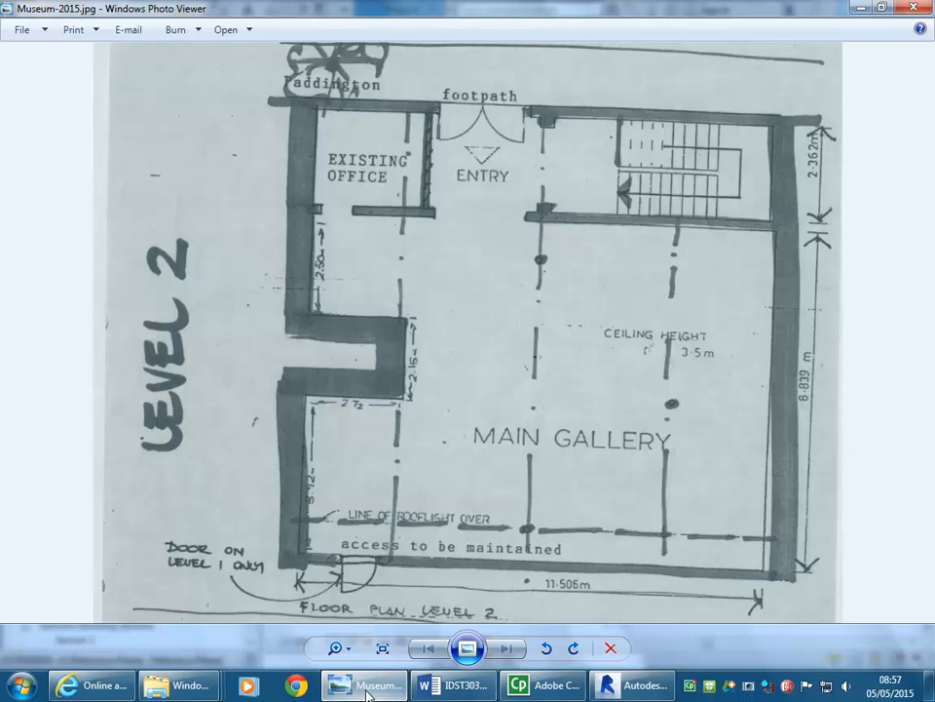
{"action": "left_click", "coordinate": [367, 687]}
{"action": "scroll", "coordinate": [404, 440], "scroll_direction": "up", "scroll_amount": 3}
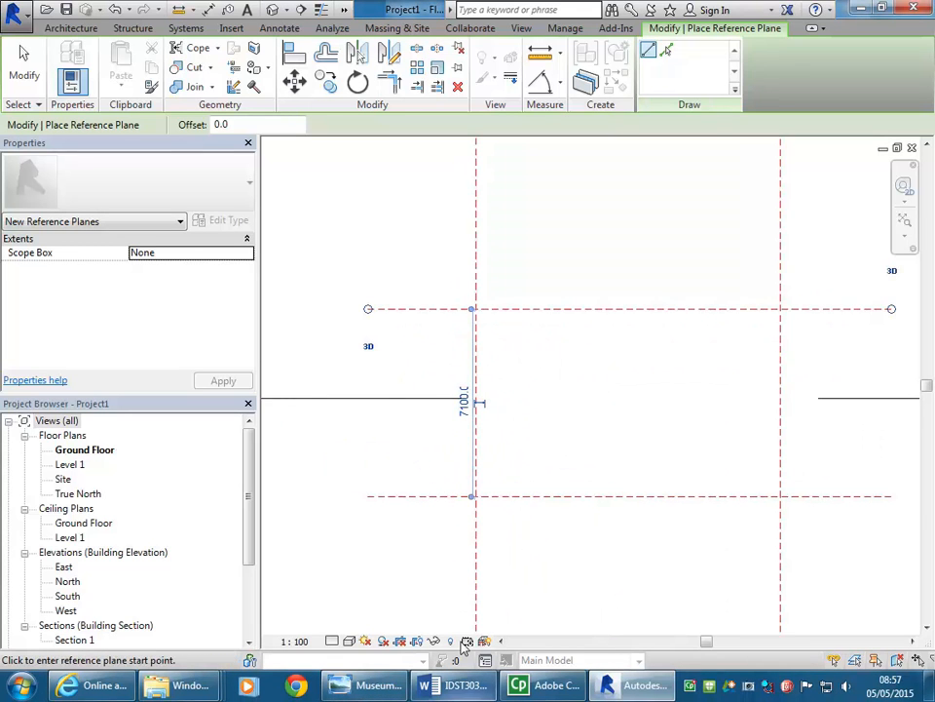
{"action": "scroll", "coordinate": [477, 516], "scroll_direction": "down", "scroll_amount": 2}
{"action": "scroll", "coordinate": [516, 417], "scroll_direction": "down", "scroll_amount": 2}
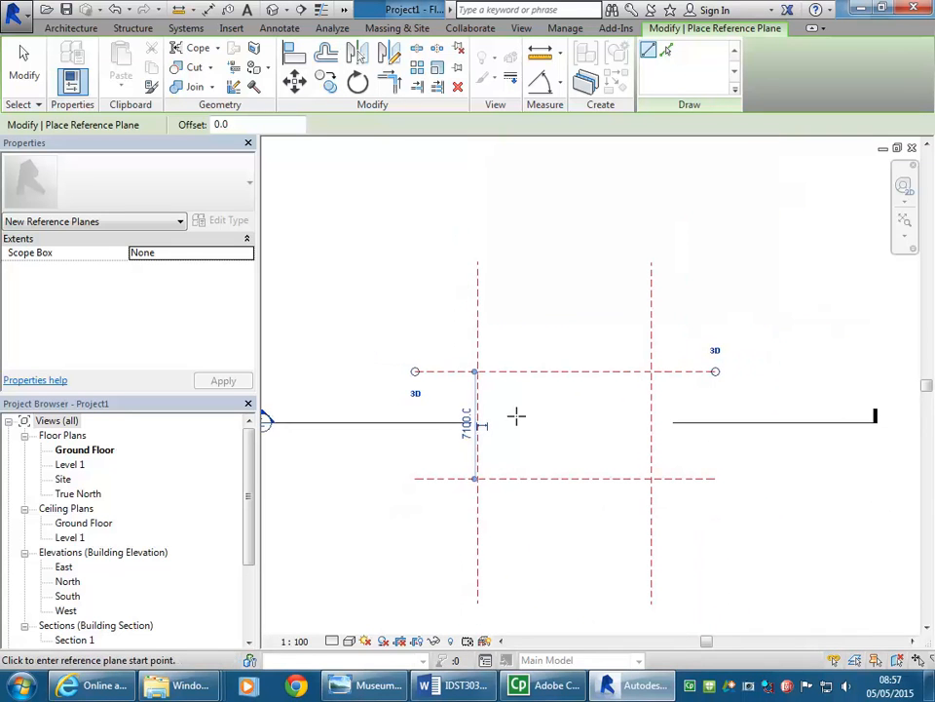
{"action": "middle_click_drag", "start_coordinate": [532, 322], "coordinate": [544, 319]}
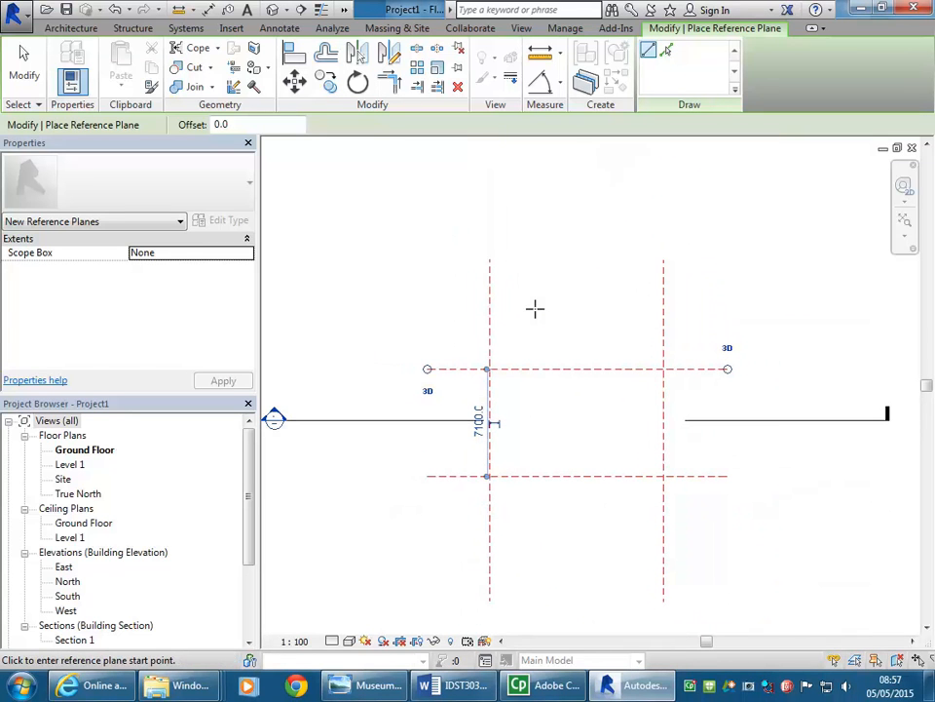
{"action": "key", "text": "Escape"}
{"action": "key", "text": "Escape"}
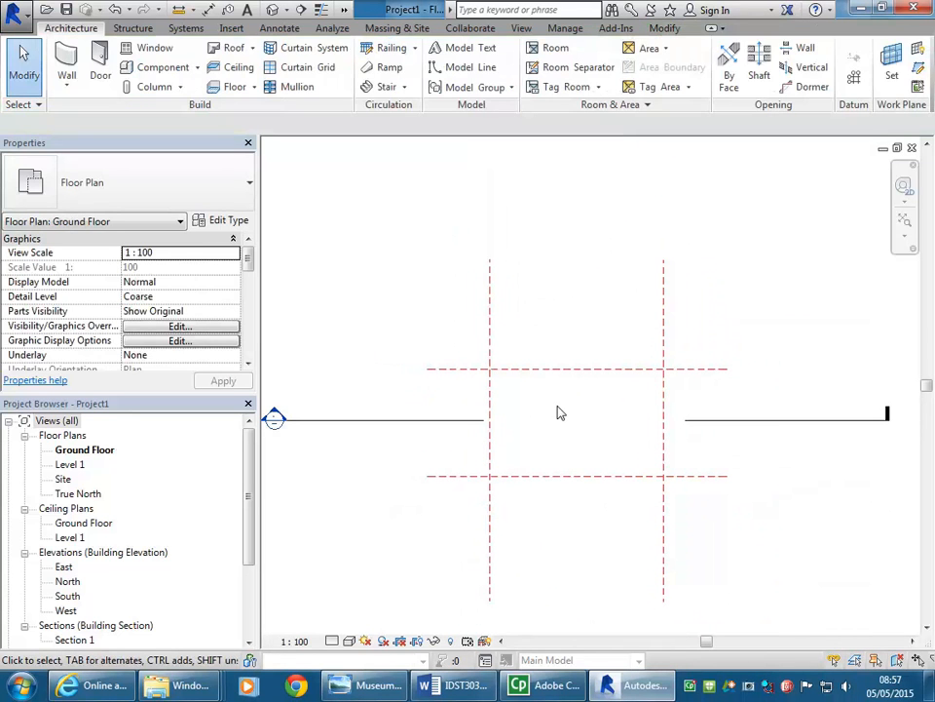
Set the distance between the two horizontal reference planes to 8839 mm by moving the northern one.
{"action": "left_click", "coordinate": [562, 369]}
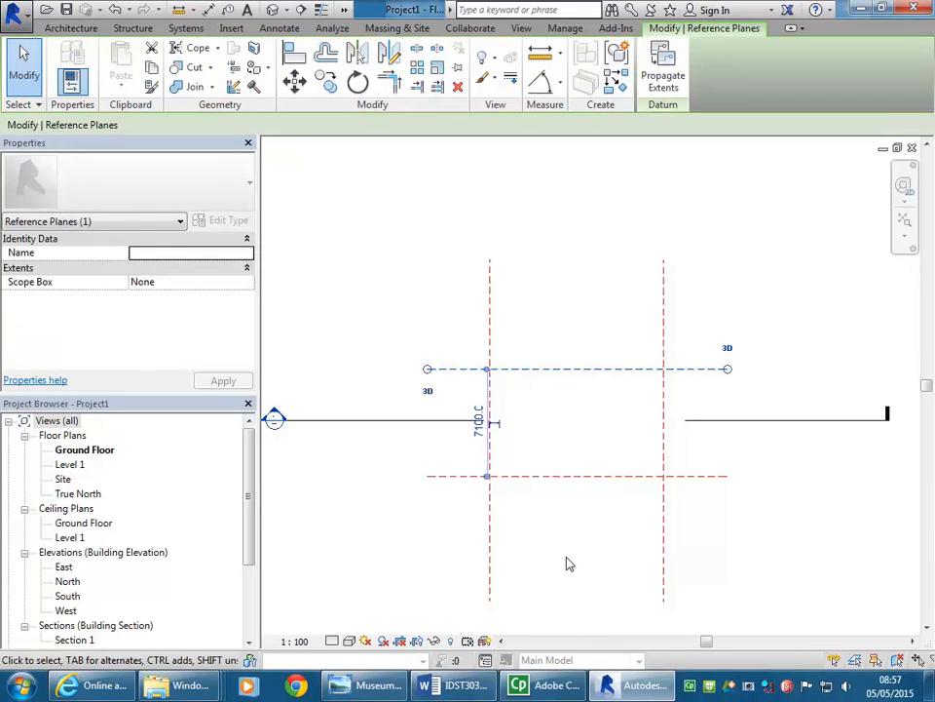
{"action": "left_click", "coordinate": [569, 336]}
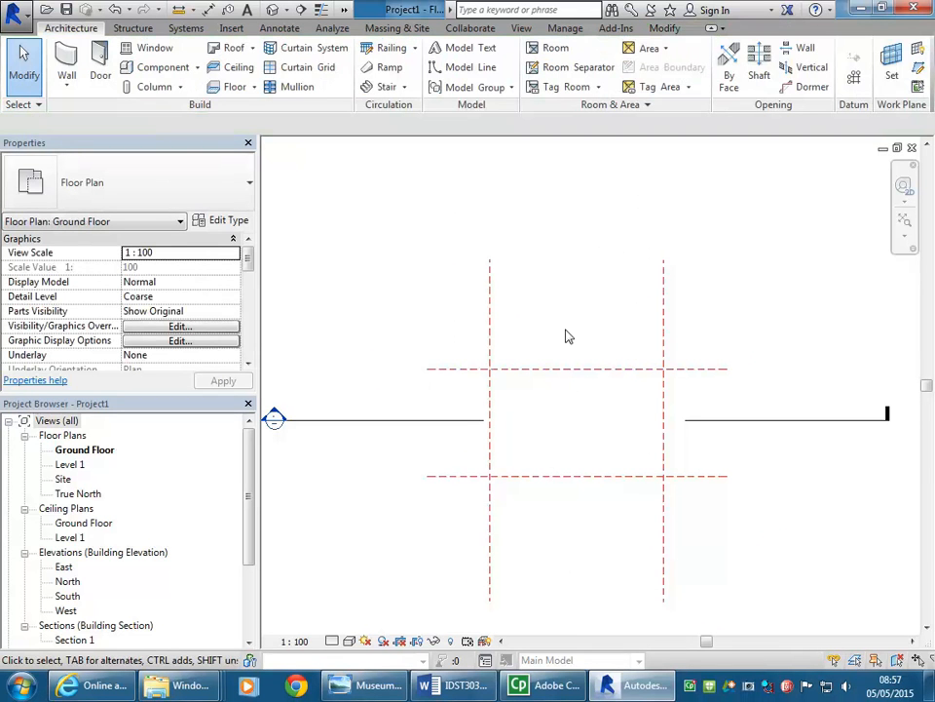
{"action": "left_click", "coordinate": [526, 371]}
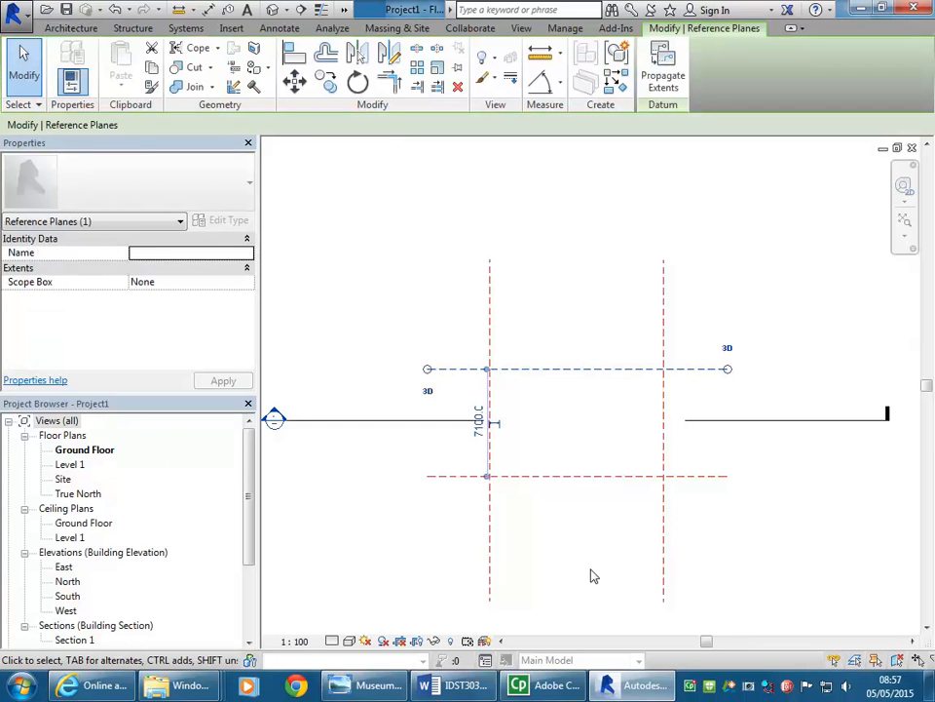
{"action": "left_click", "coordinate": [479, 423]}
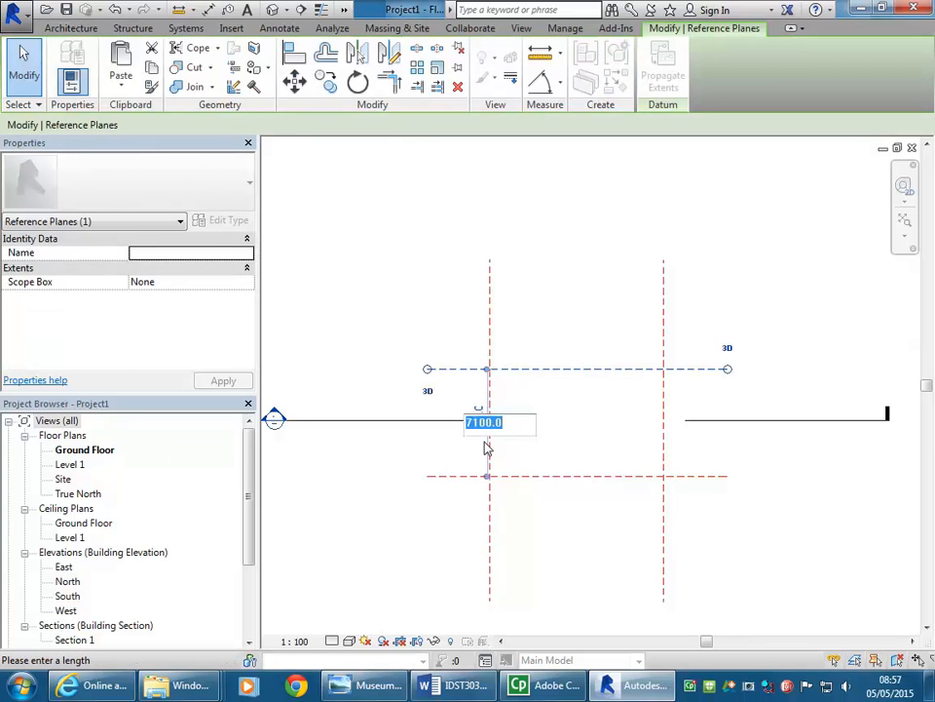
{"action": "type", "text": "883"}
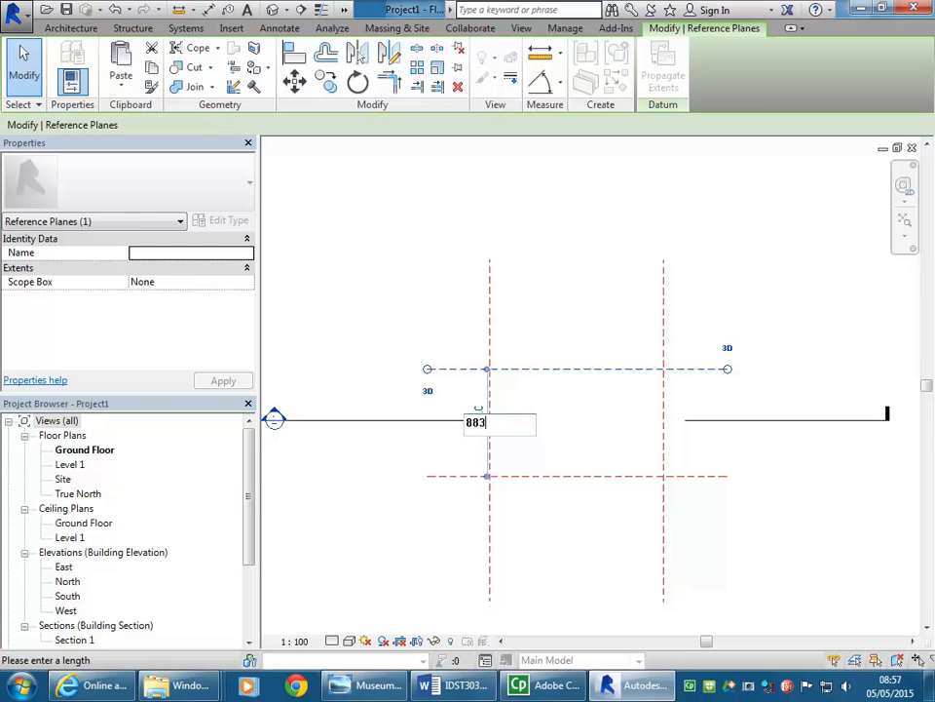
{"action": "type", "text": "9"}
{"action": "key", "text": "Return"}
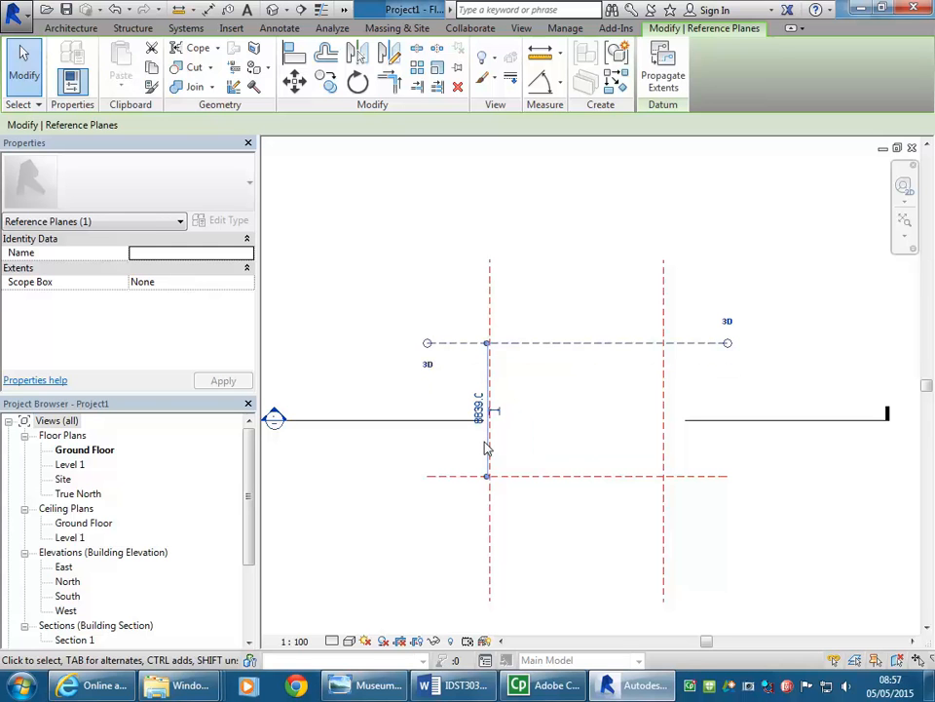
{"action": "left_click", "coordinate": [574, 226]}
Examine the scanned plan's inner walls, and draw a third horizontal reference plane in Revit about 700 mm north of the gallery's northern plane.
{"action": "left_click", "coordinate": [378, 685]}
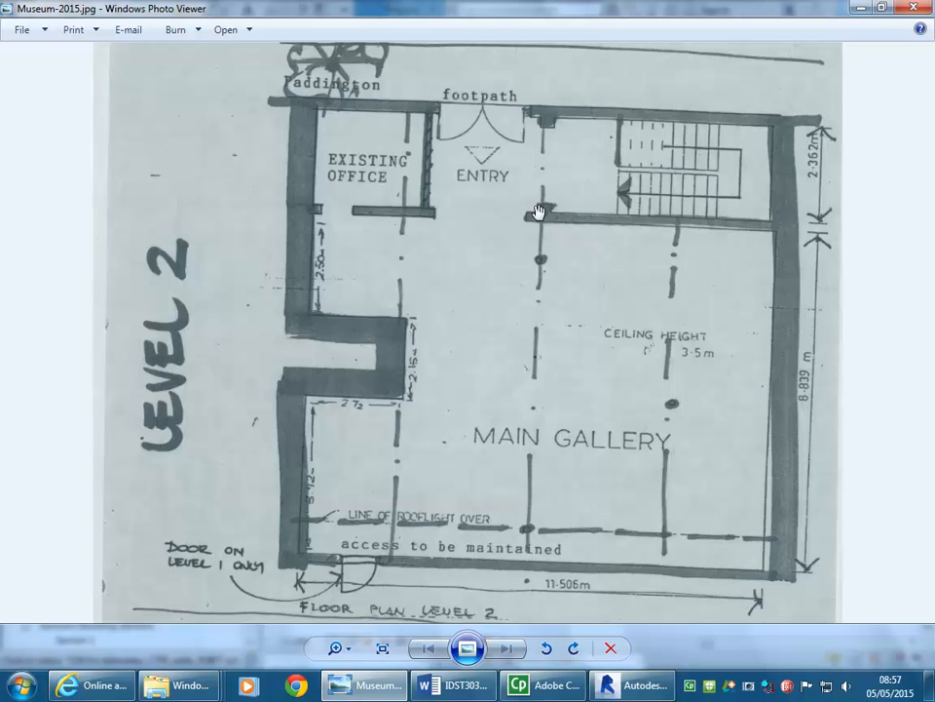
{"action": "left_click_drag", "start_coordinate": [651, 468], "coordinate": [693, 329]}
{"action": "mouse_move", "coordinate": [647, 526]}
{"action": "left_mouse_down"}
{"action": "mouse_move", "coordinate": [664, 296]}
{"action": "mouse_move", "coordinate": [667, 508]}
{"action": "left_mouse_up"}
{"action": "left_click_drag", "start_coordinate": [651, 319], "coordinate": [646, 542]}
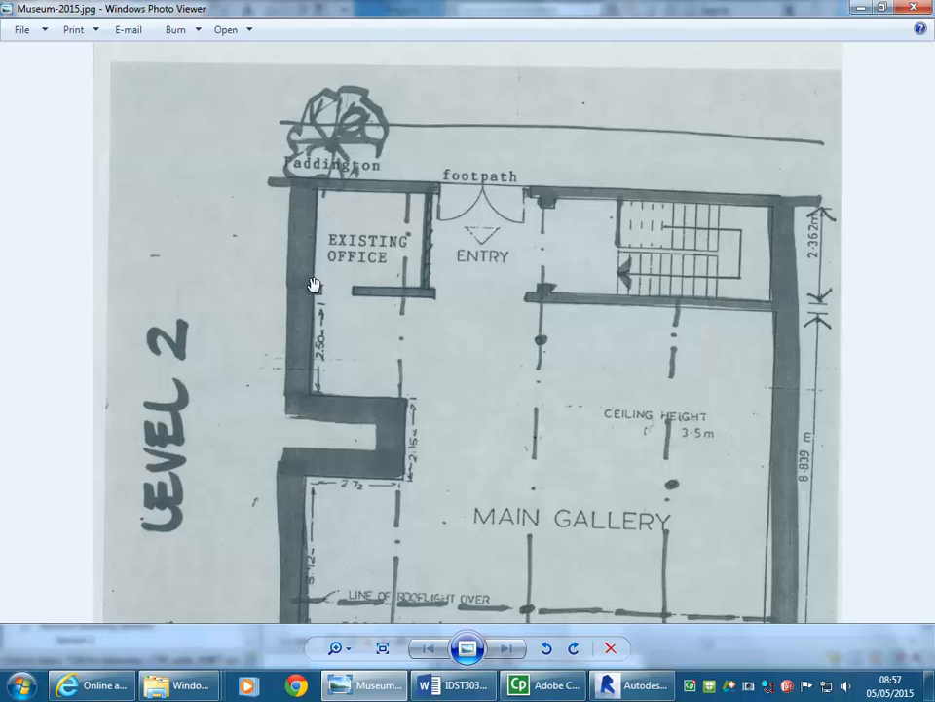
{"action": "left_click", "coordinate": [863, 8]}
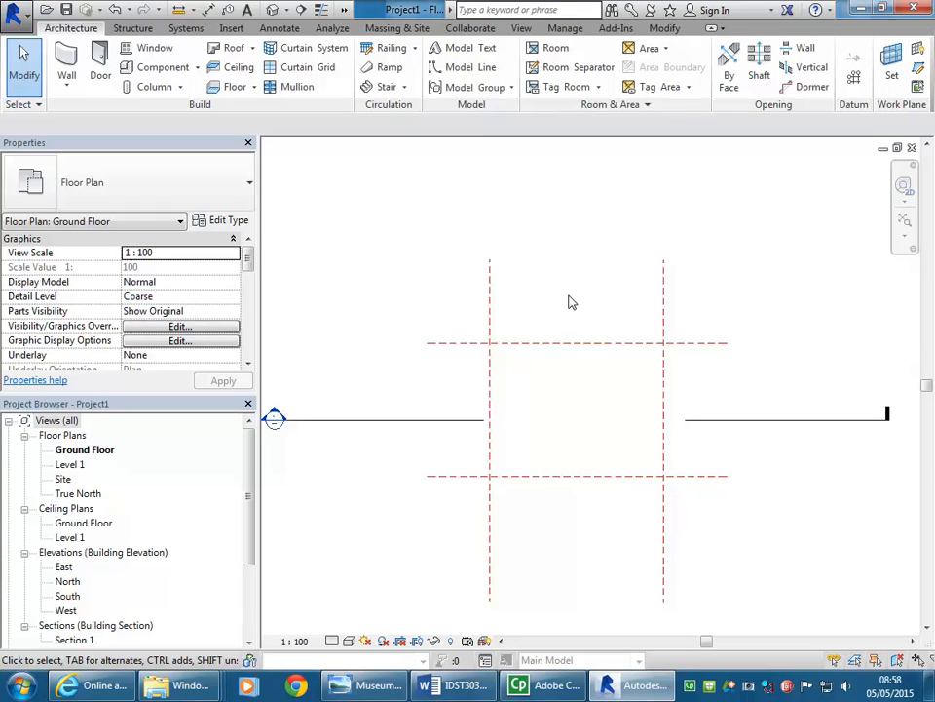
{"action": "scroll", "coordinate": [573, 303], "scroll_direction": "up", "scroll_amount": 2}
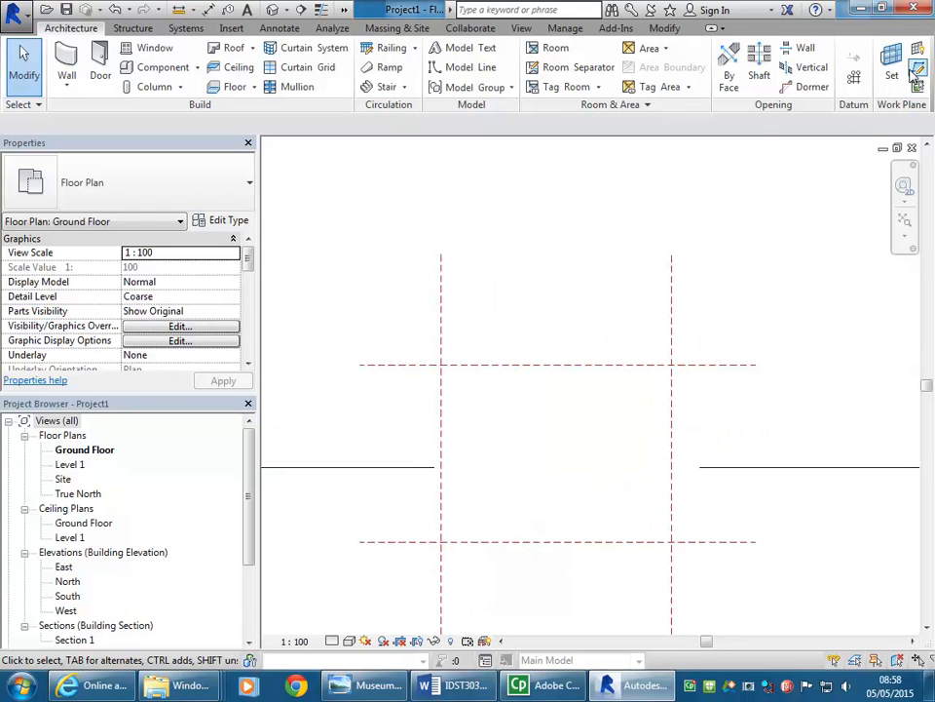
{"action": "left_click", "coordinate": [854, 77]}
{"action": "left_click", "coordinate": [361, 351]}
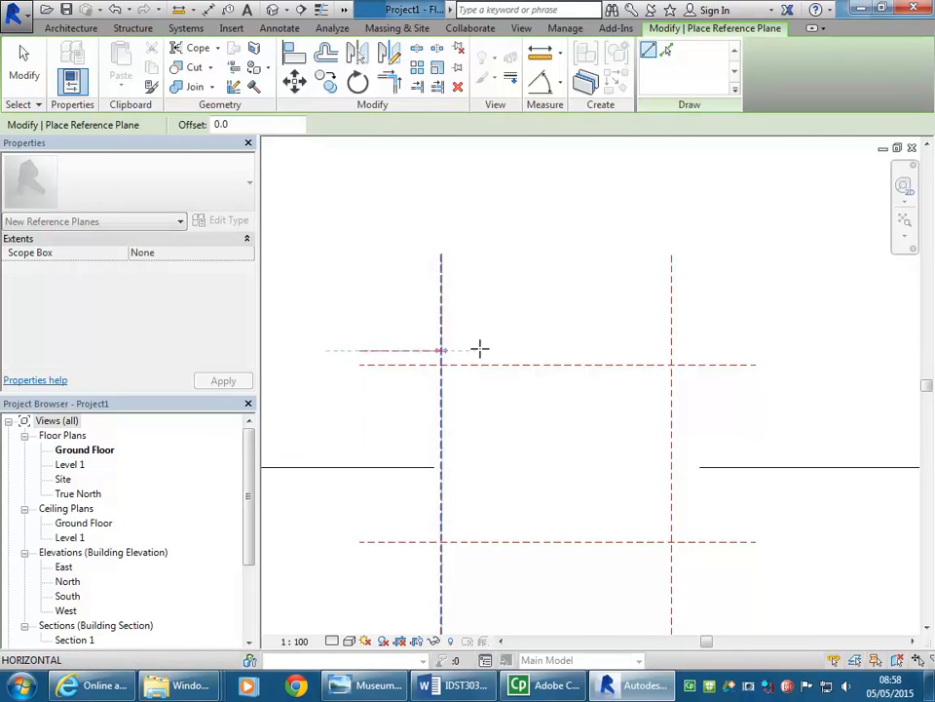
{"action": "left_click", "coordinate": [755, 349]}
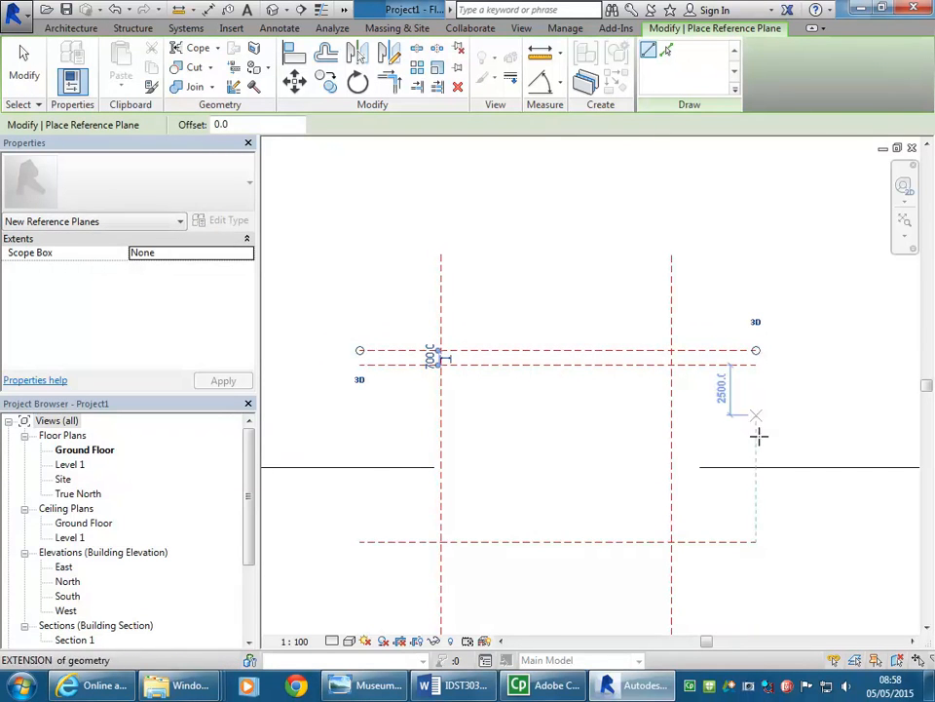
Set the new reference plane's distance from the gallery's northern plane to 230 mm for the wall thickness.
{"action": "scroll", "coordinate": [419, 353], "scroll_direction": "up", "scroll_amount": 5}
{"action": "left_click", "coordinate": [477, 400]}
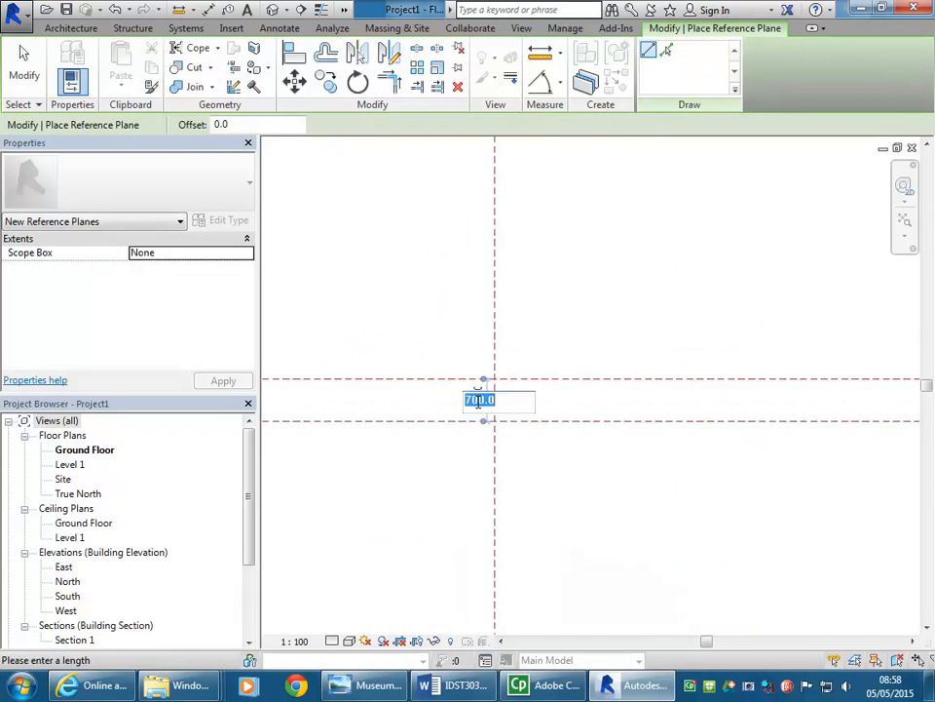
{"action": "type", "text": "230"}
{"action": "key", "text": "Return"}
{"action": "scroll", "coordinate": [595, 278], "scroll_direction": "down", "scroll_amount": 3}
{"action": "middle_click_drag", "start_coordinate": [595, 278], "coordinate": [495, 292]}
{"action": "scroll", "coordinate": [520, 374], "scroll_direction": "down", "scroll_amount": 1}
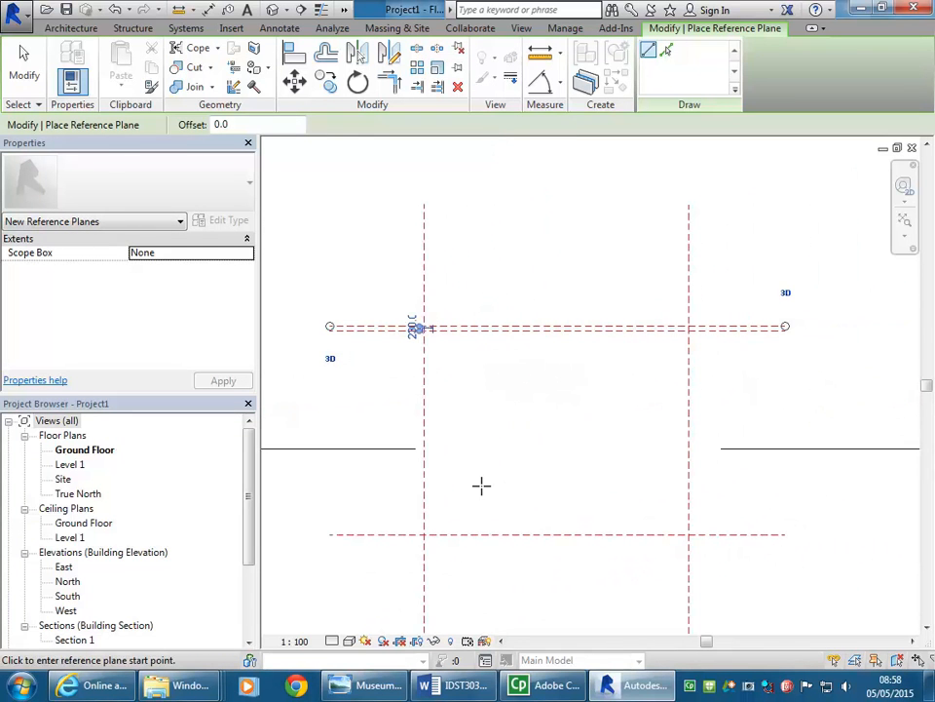
Check the stair zone's depth on the scanned plan, and draw a fourth horizontal reference plane in Revit about 3560 mm north of the wall planes.
{"action": "left_click", "coordinate": [378, 685]}
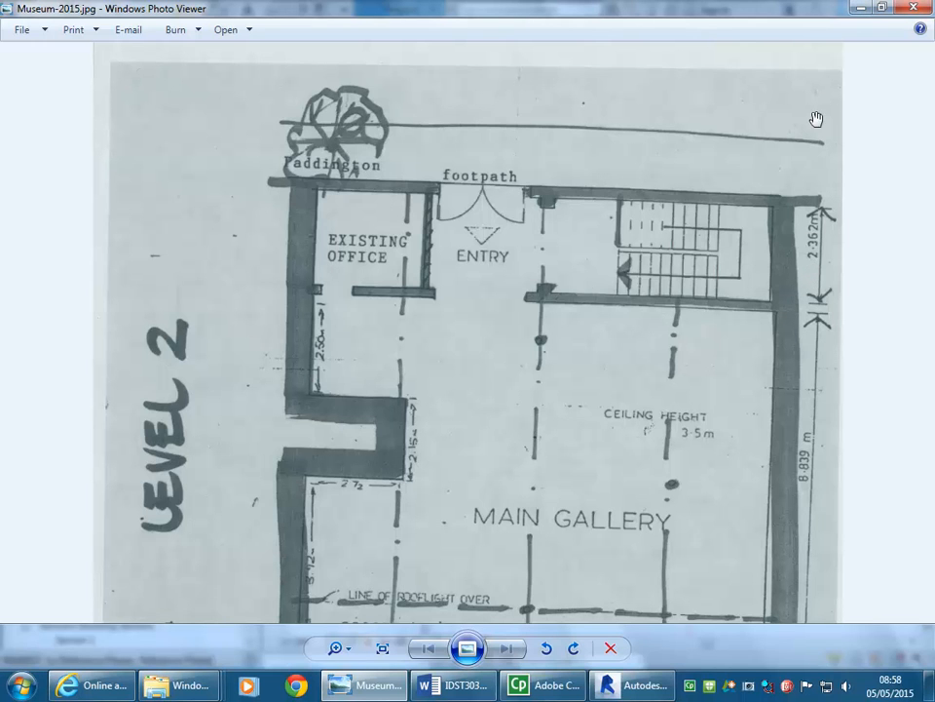
{"action": "left_click", "coordinate": [859, 8]}
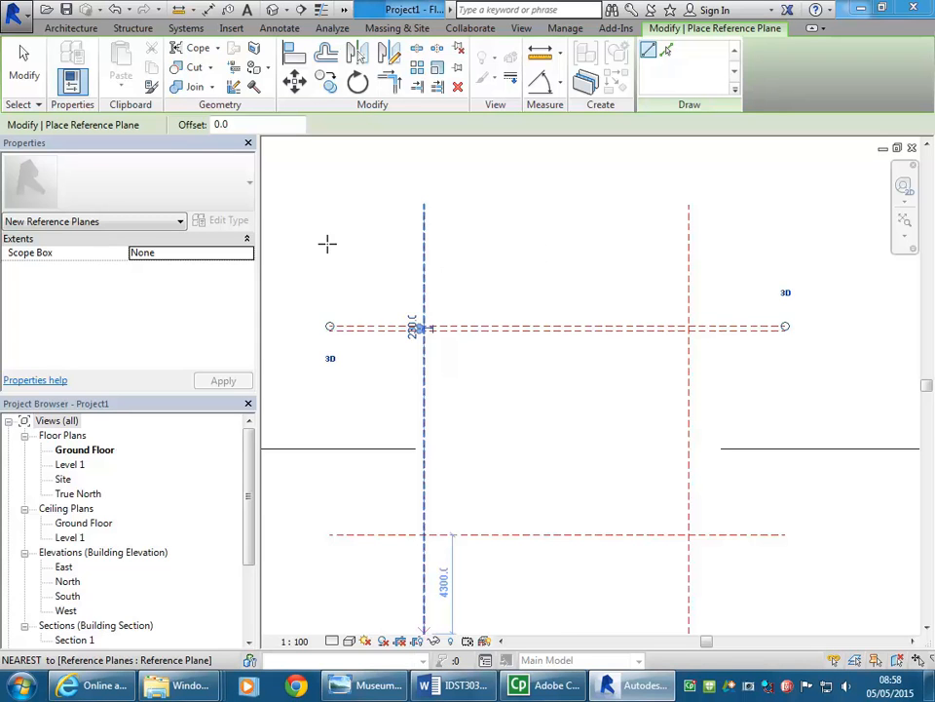
{"action": "left_click", "coordinate": [328, 245]}
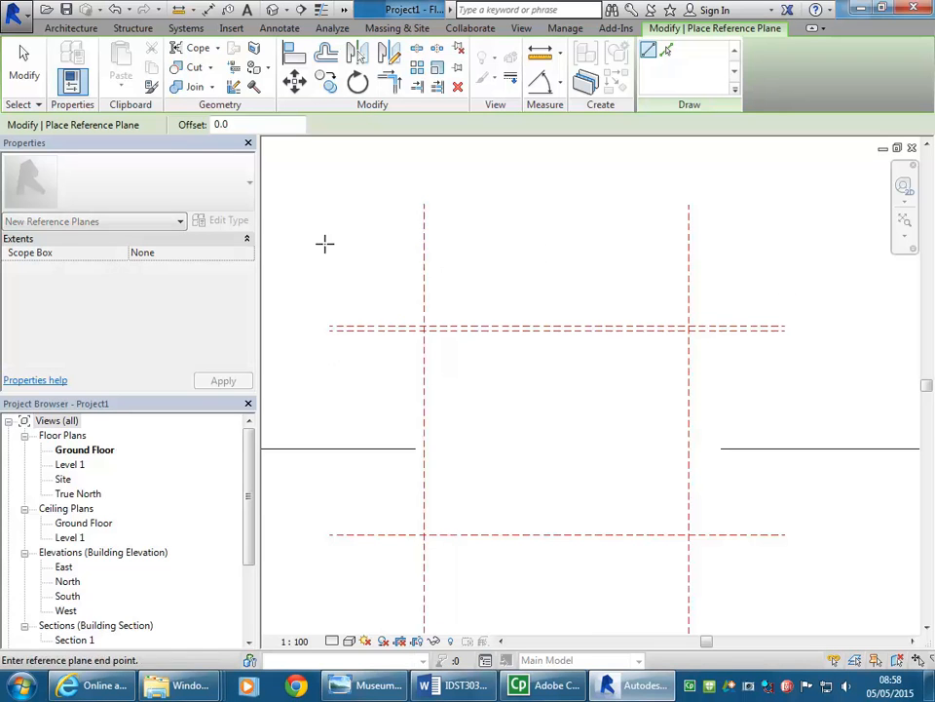
{"action": "left_click", "coordinate": [784, 243]}
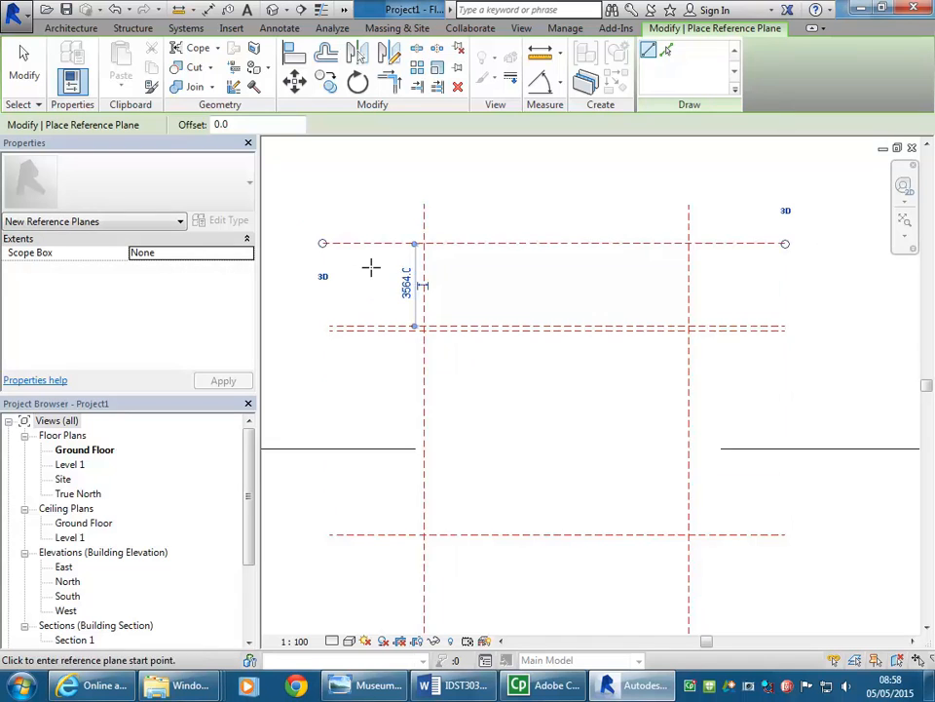
Set the distance from the wall's northern reference plane to the new northernmost plane to 2362 mm.
{"action": "scroll", "coordinate": [370, 265], "scroll_direction": "up", "scroll_amount": 3}
{"action": "left_click", "coordinate": [439, 295]}
{"action": "type", "text": "2"}
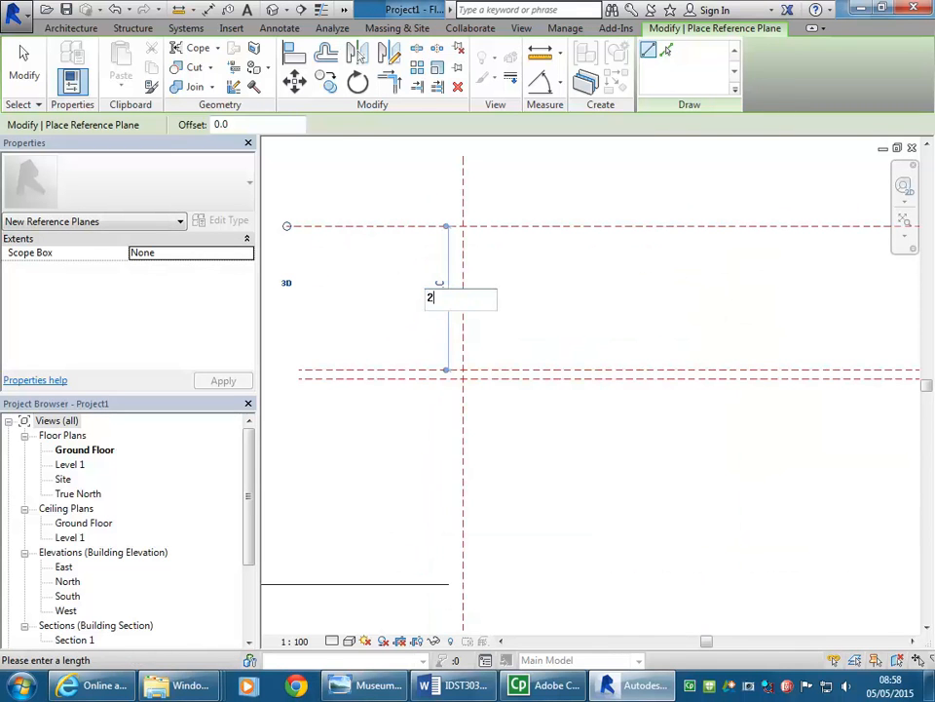
{"action": "type", "text": "362"}
{"action": "key", "text": "Return"}
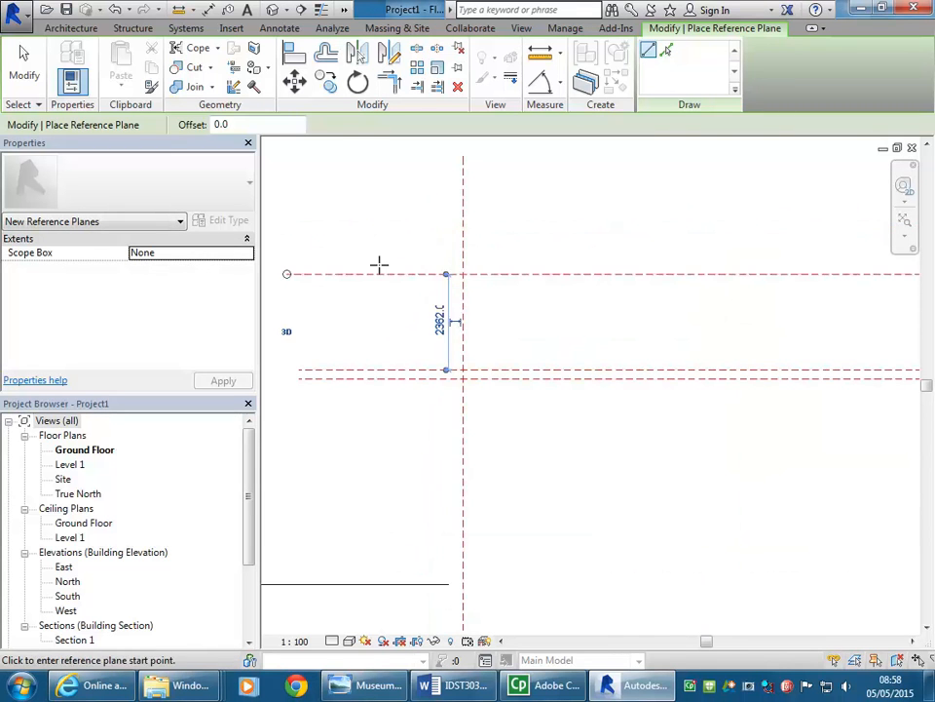
Align the western end of the northernmost reference plane with the ends of the planes below it, and finish placing reference planes.
{"action": "scroll", "coordinate": [395, 298], "scroll_direction": "up", "scroll_amount": 3}
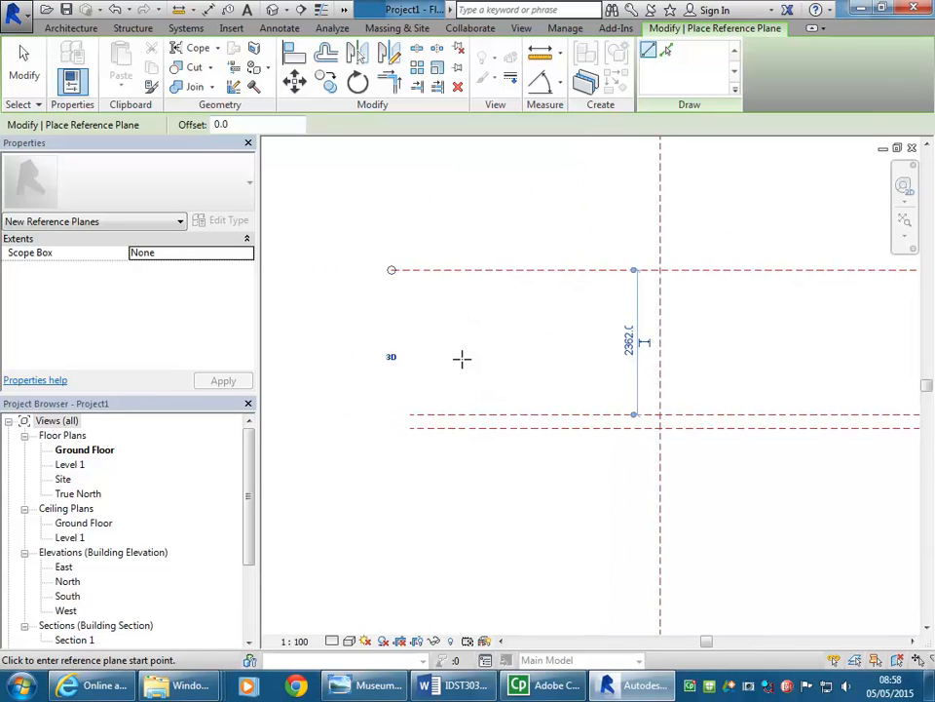
{"action": "scroll", "coordinate": [462, 359], "scroll_direction": "up", "scroll_amount": 2}
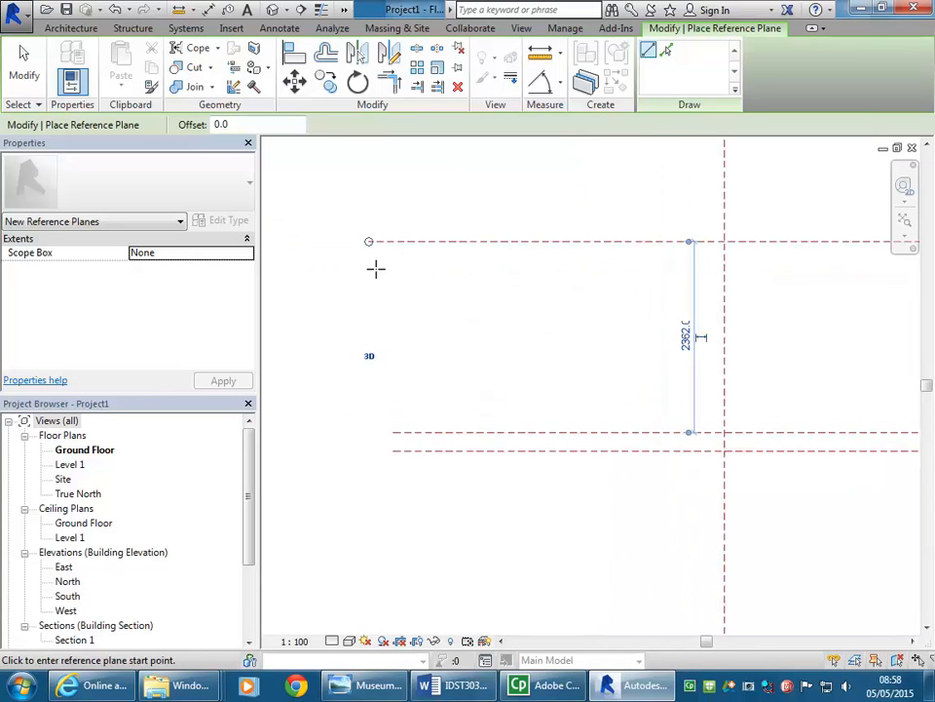
{"action": "left_click_drag", "start_coordinate": [368, 241], "coordinate": [394, 243]}
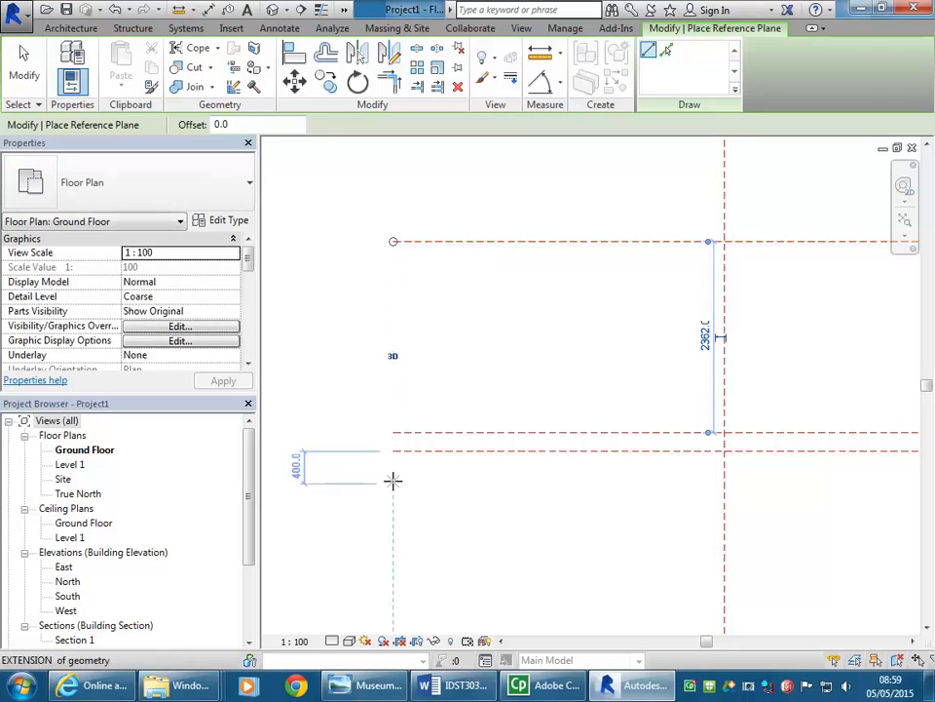
{"action": "scroll", "coordinate": [524, 303], "scroll_direction": "down", "scroll_amount": 4}
{"action": "middle_click_drag", "start_coordinate": [524, 303], "coordinate": [521, 335]}
{"action": "scroll", "coordinate": [507, 315], "scroll_direction": "down", "scroll_amount": 1}
{"action": "key", "text": "Escape"}
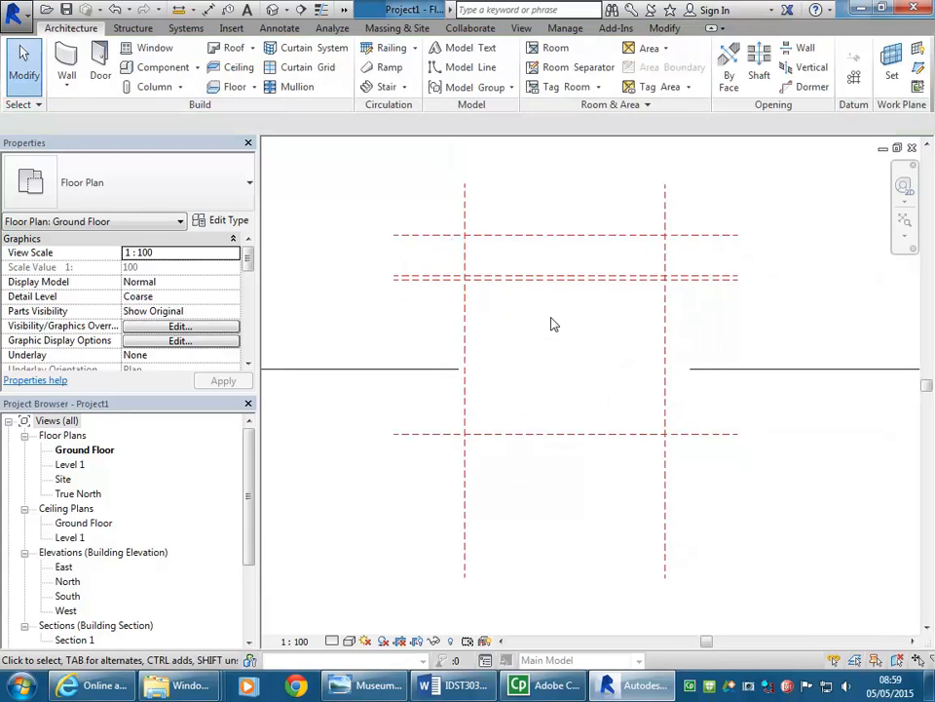
Shorten the southern ends of both vertical reference planes so they stop just below the southernmost horizontal plane, level with each other.
{"action": "left_click", "coordinate": [468, 480]}
{"action": "left_click_drag", "start_coordinate": [465, 577], "coordinate": [461, 481]}
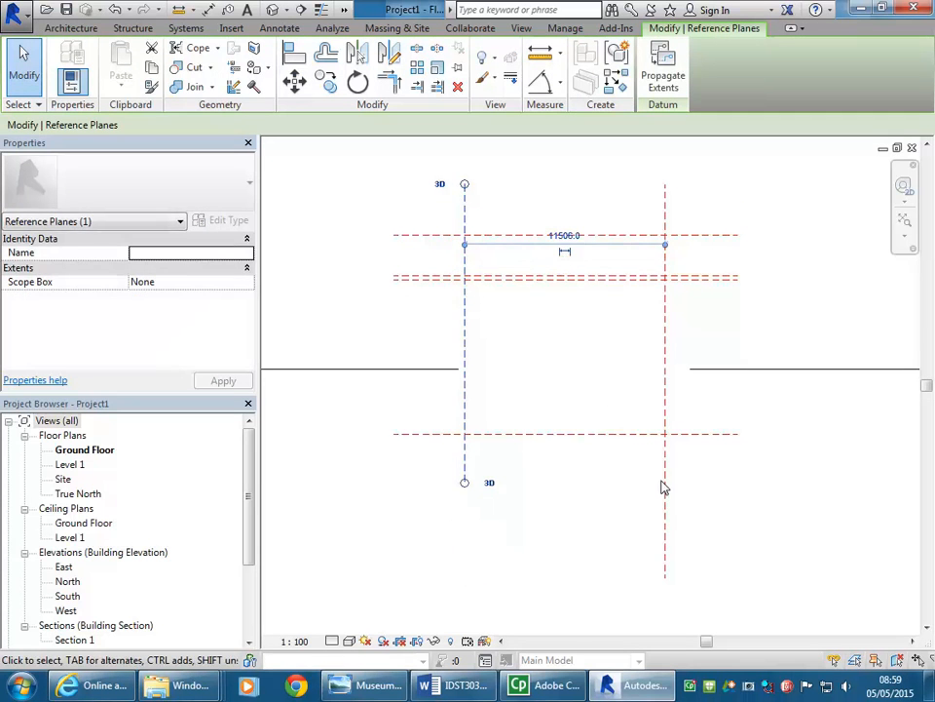
{"action": "left_click", "coordinate": [662, 489]}
{"action": "left_click", "coordinate": [666, 493]}
{"action": "left_click_drag", "start_coordinate": [666, 574], "coordinate": [663, 480]}
{"action": "middle_click_drag", "start_coordinate": [601, 396], "coordinate": [585, 430]}
{"action": "left_click", "coordinate": [541, 402]}
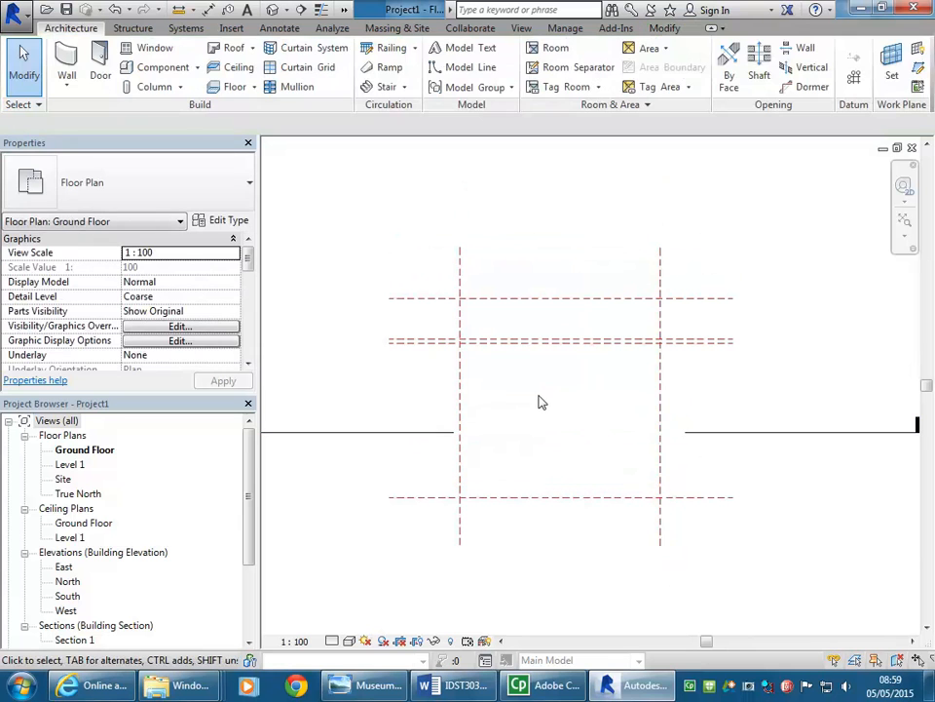
Examine the outer walls and overall layout of both levels on the scanned museum plan, and return to the Revit floor plan.
{"action": "scroll", "coordinate": [541, 402], "scroll_direction": "up", "scroll_amount": 1}
{"action": "middle_click_drag", "start_coordinate": [540, 402], "coordinate": [503, 377]}
{"action": "scroll", "coordinate": [497, 374], "scroll_direction": "up", "scroll_amount": 1}
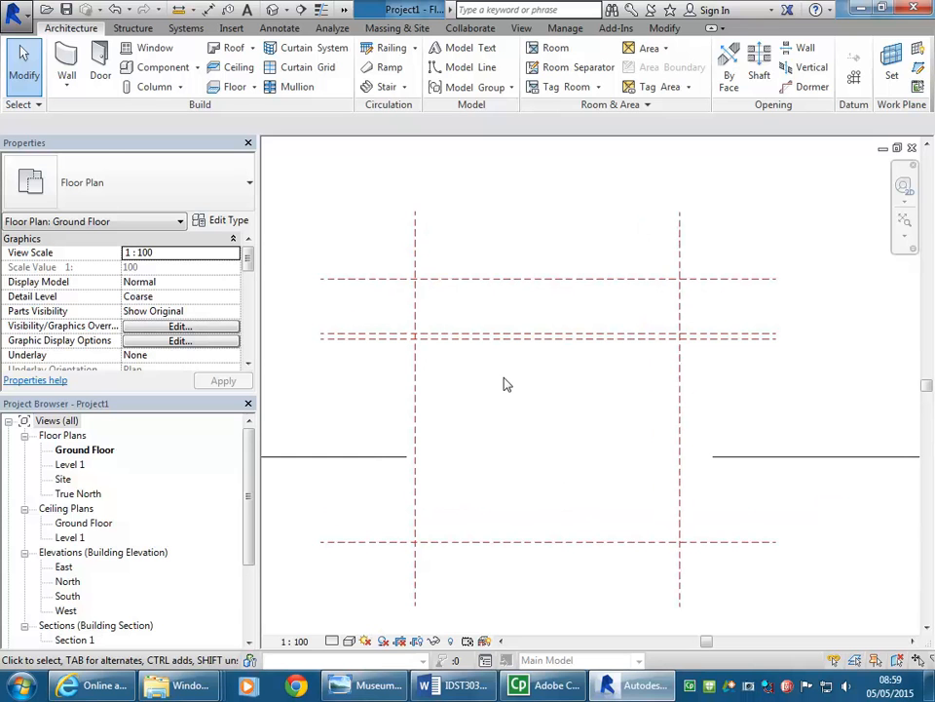
{"action": "left_click", "coordinate": [378, 685]}
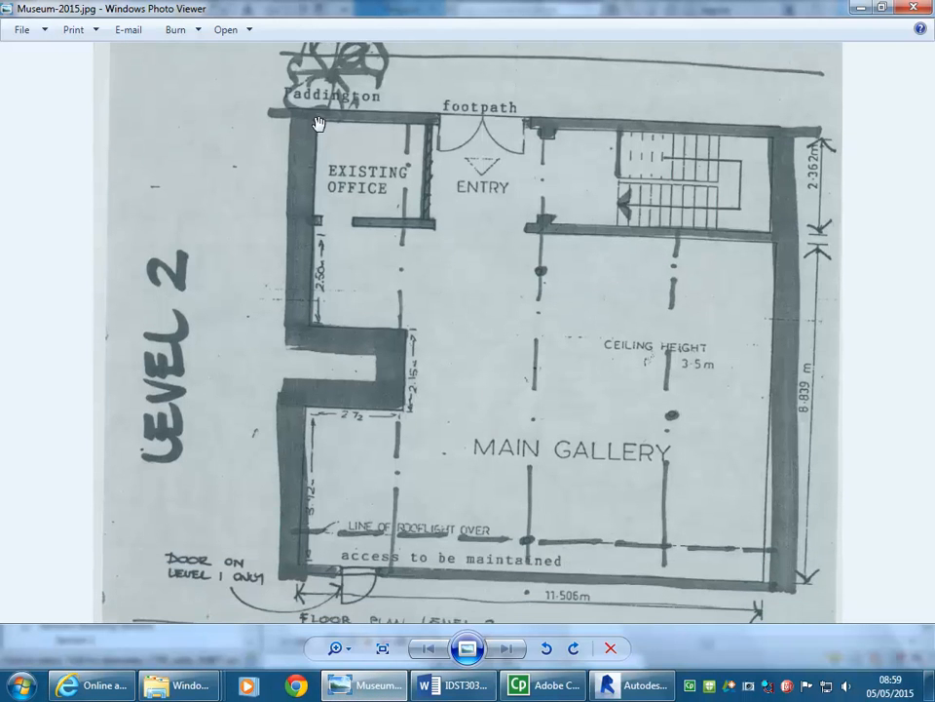
{"action": "scroll", "coordinate": [493, 305], "scroll_direction": "down", "scroll_amount": 4}
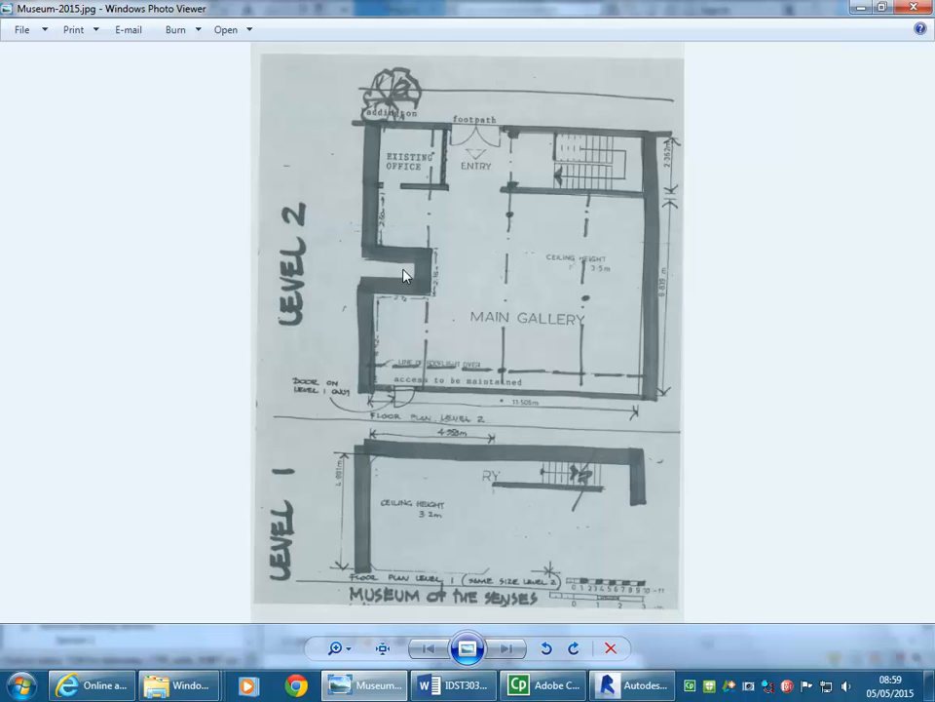
{"action": "scroll", "coordinate": [429, 255], "scroll_direction": "up", "scroll_amount": 4}
{"action": "scroll", "coordinate": [507, 259], "scroll_direction": "down", "scroll_amount": 4}
{"action": "left_click", "coordinate": [860, 8]}
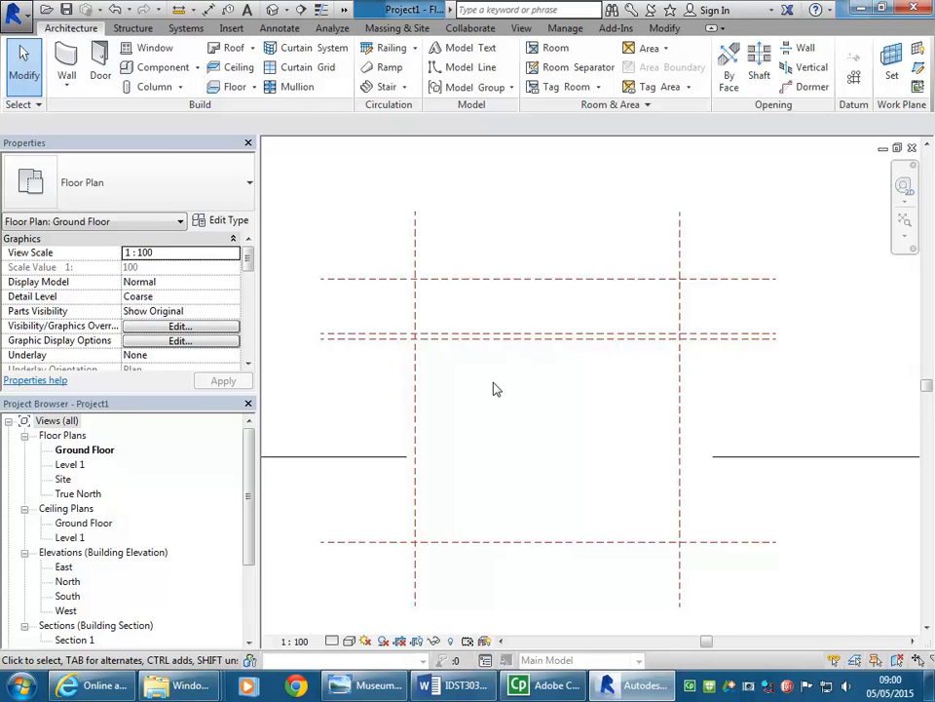
Start the Wall command and choose the Generic 300mm Wall type.
{"action": "left_click", "coordinate": [67, 64]}
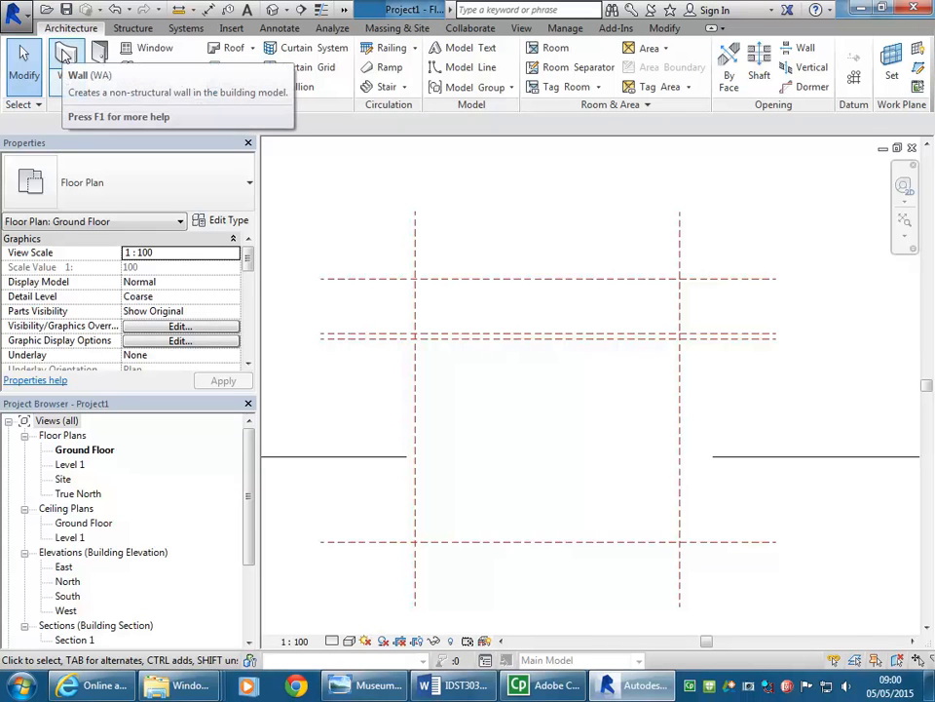
{"action": "left_click", "coordinate": [65, 56]}
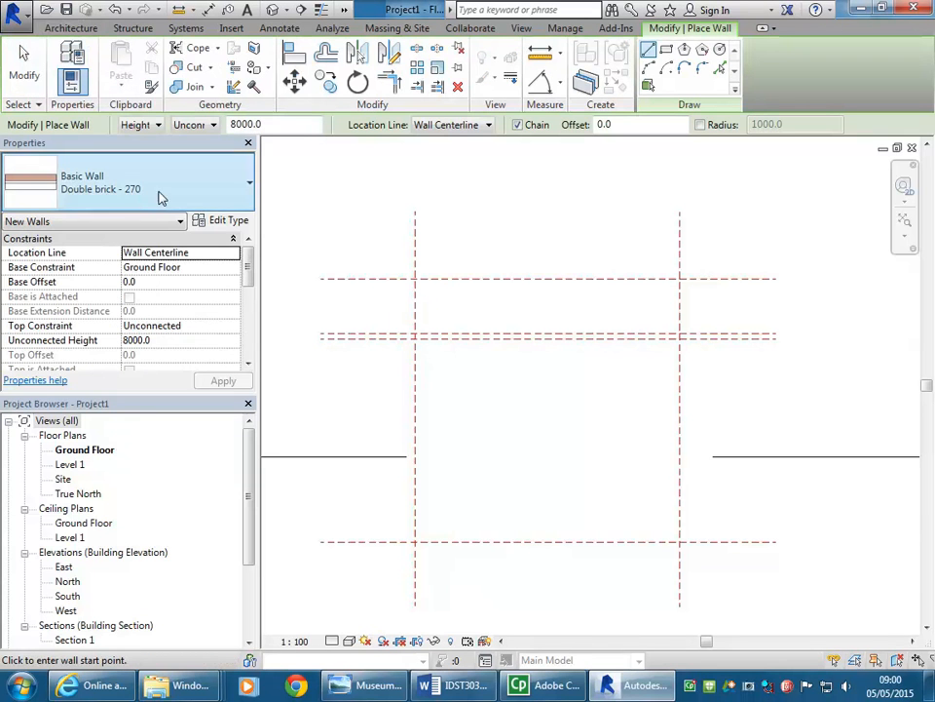
{"action": "left_click", "coordinate": [161, 195]}
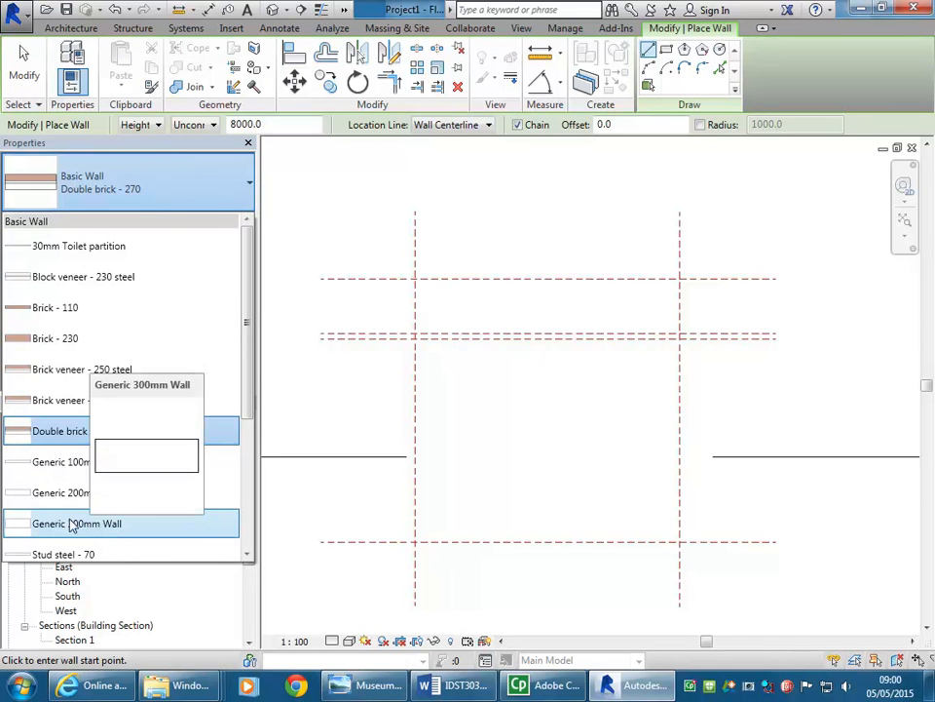
{"action": "left_click", "coordinate": [99, 525]}
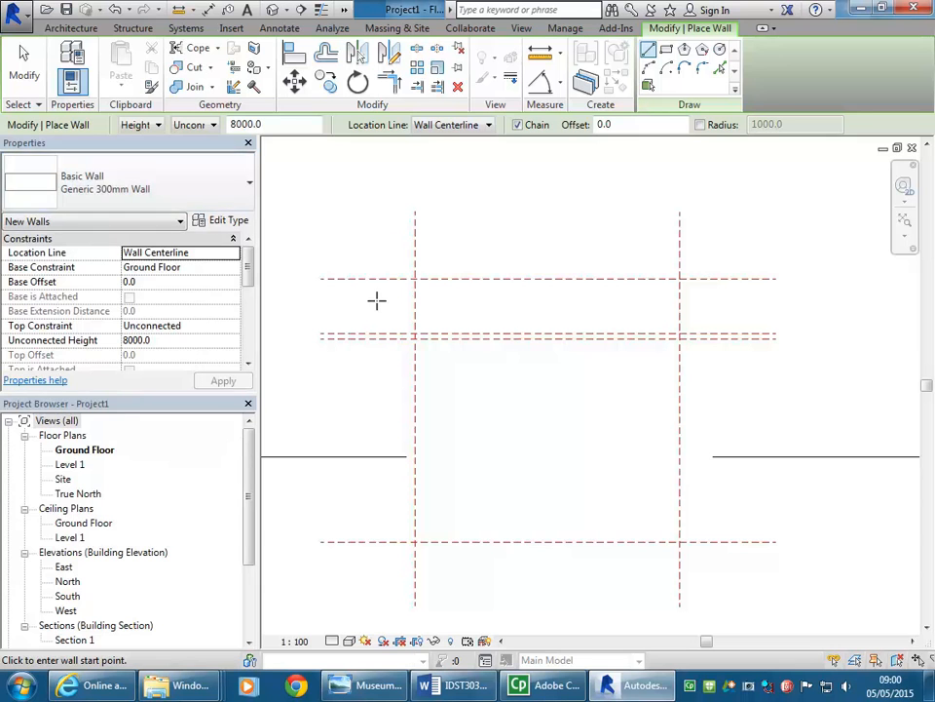
Compare the available wall types, including Double brick - 270, and keep Generic 300mm Wall.
{"action": "left_click", "coordinate": [179, 194]}
{"action": "scroll", "coordinate": [126, 261], "scroll_direction": "up", "scroll_amount": 3}
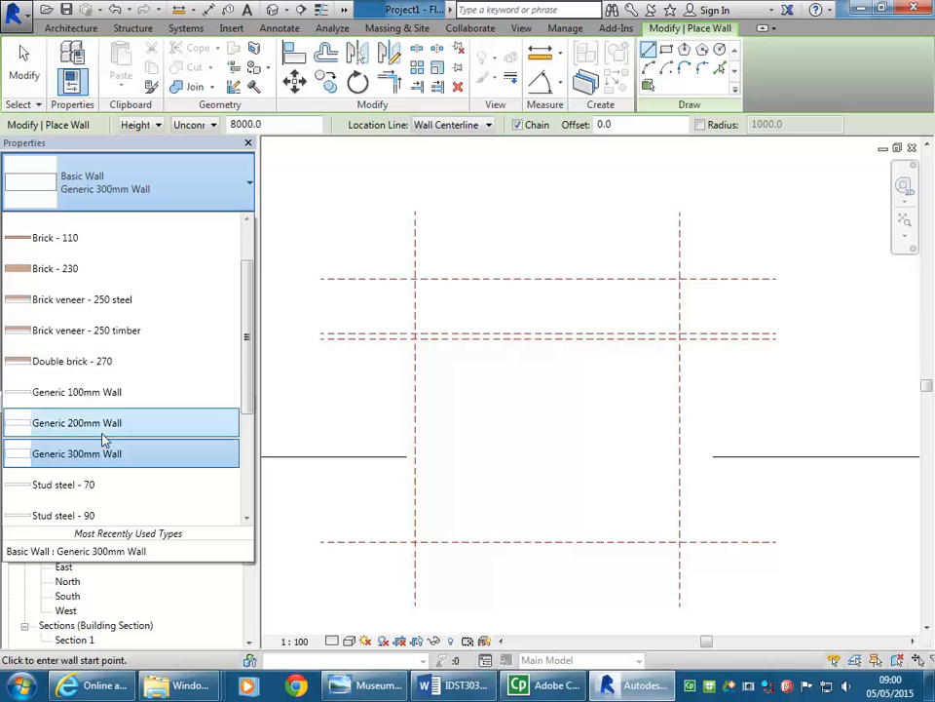
{"action": "mouse_move", "coordinate": [94, 367]}
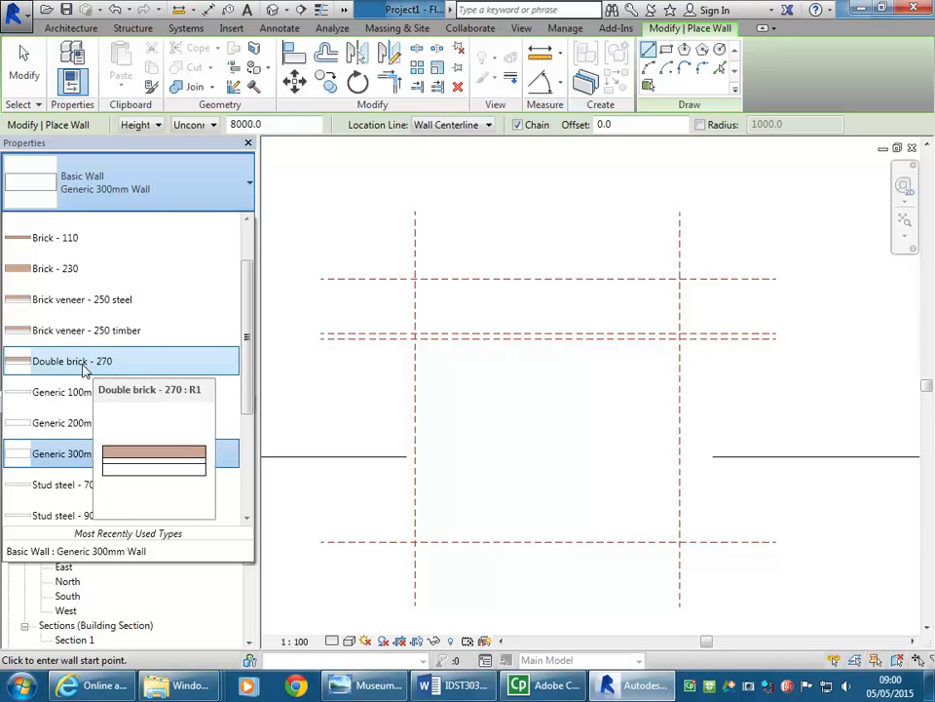
{"action": "mouse_move", "coordinate": [59, 367]}
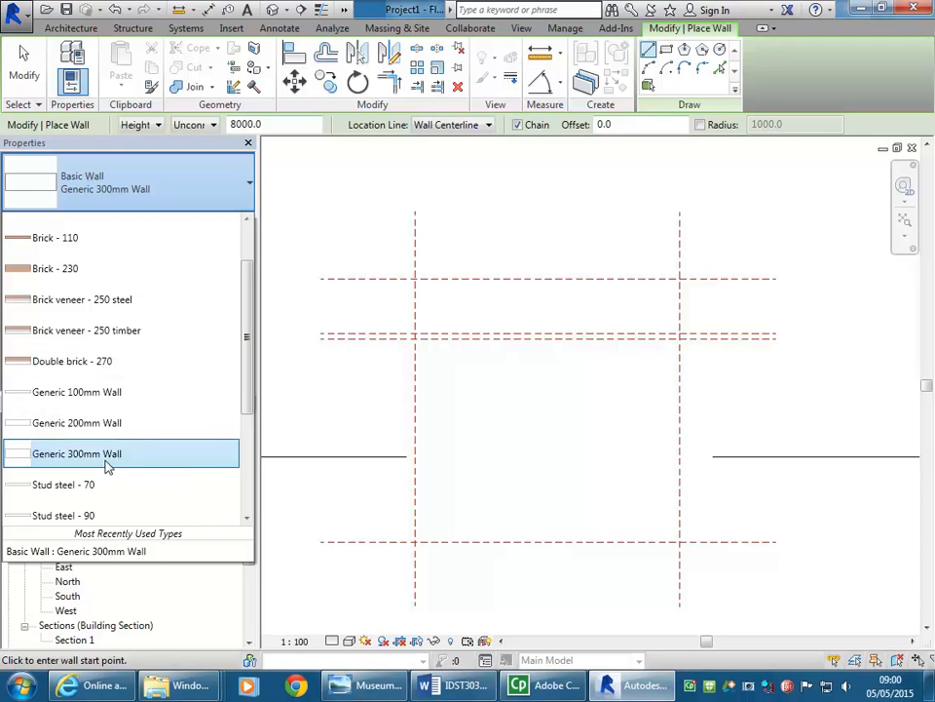
{"action": "mouse_move", "coordinate": [88, 454]}
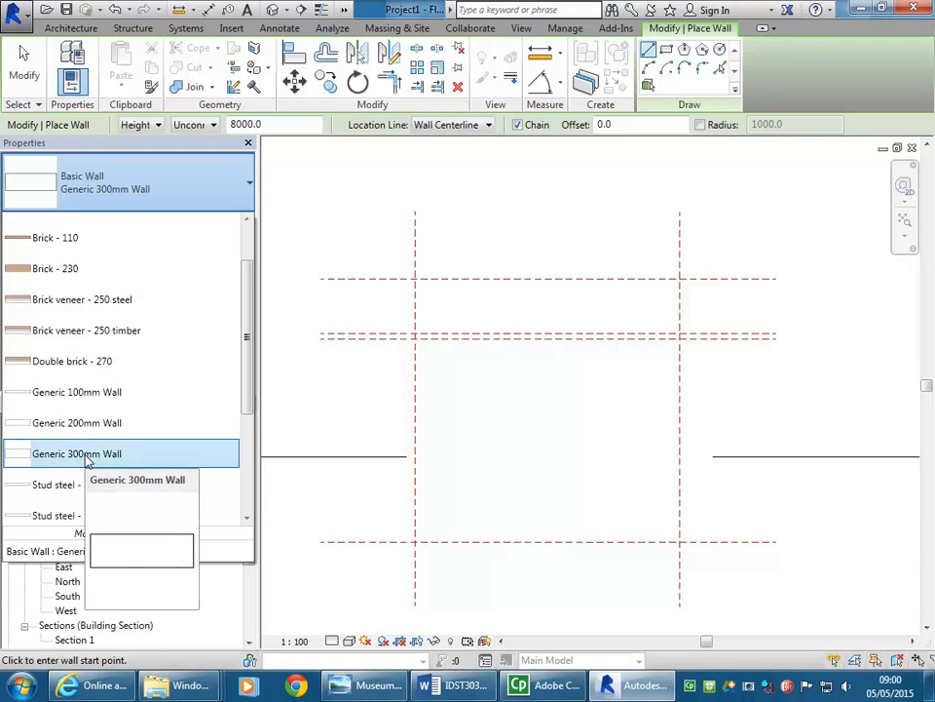
{"action": "left_click", "coordinate": [87, 458]}
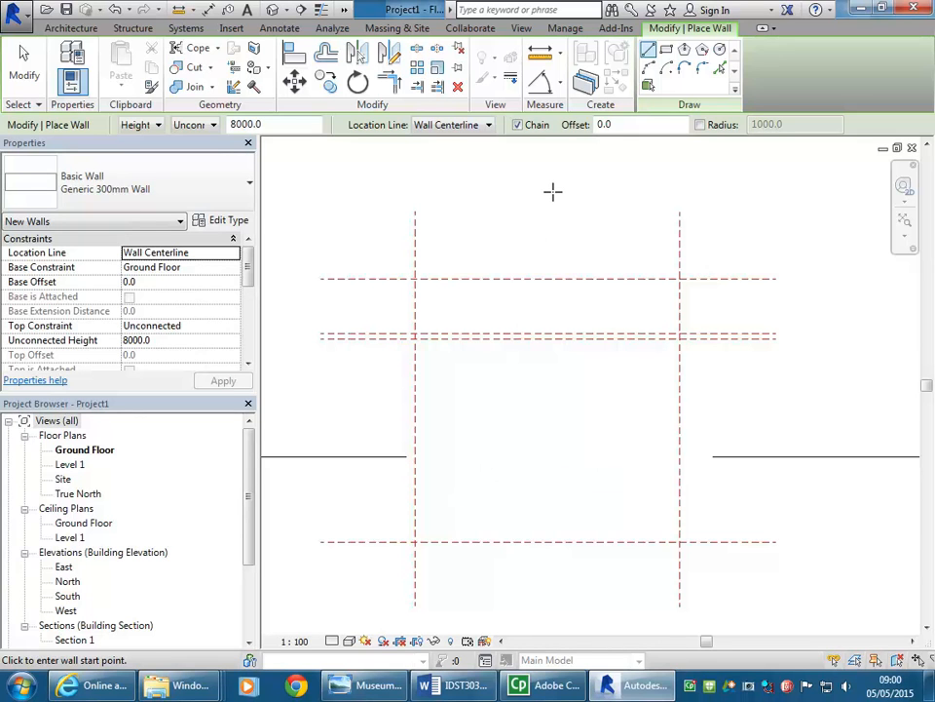
Set the new walls' height up to Level 1 and their location line to Finish Face: Interior.
{"action": "left_click", "coordinate": [193, 125]}
{"action": "left_click", "coordinate": [189, 153]}
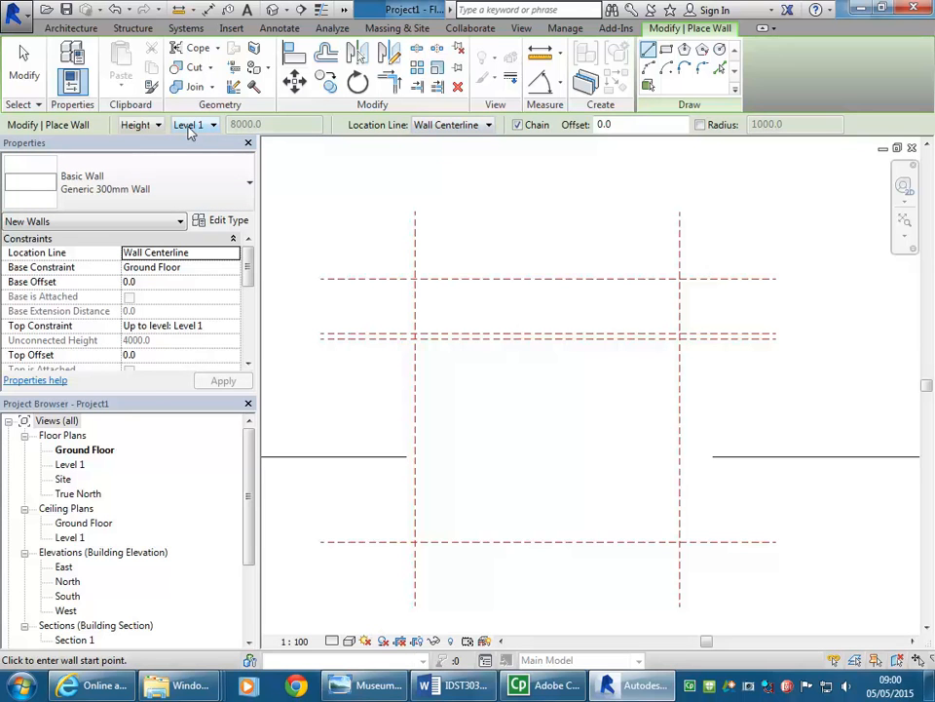
{"action": "left_click", "coordinate": [439, 126]}
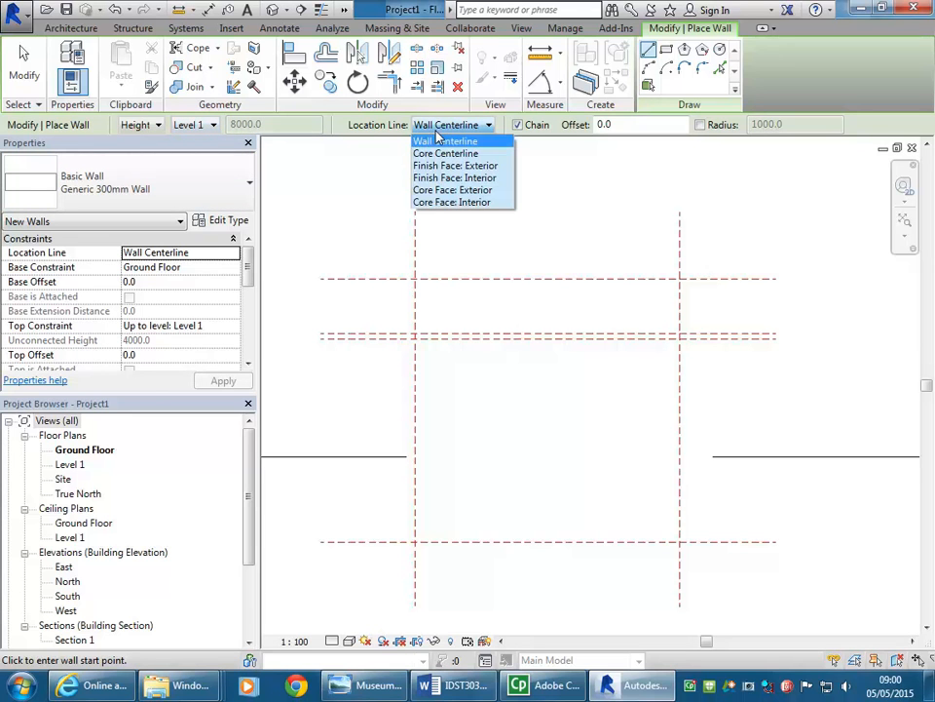
{"action": "left_click", "coordinate": [455, 179]}
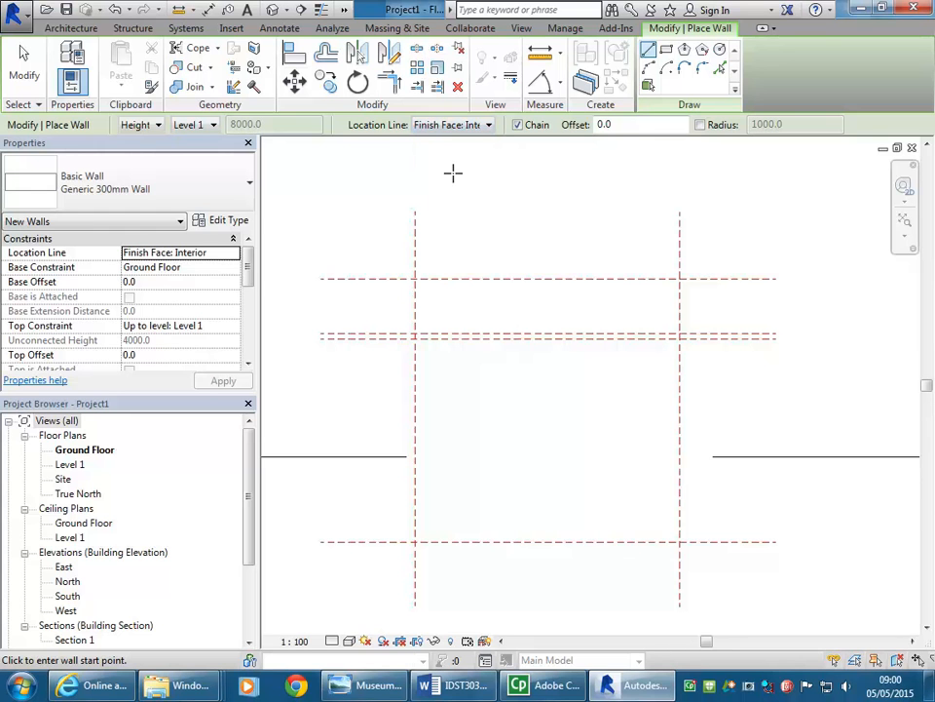
Check on the scanned plan which wall faces the dimensions refer to, and keep Finish Face: Interior as the location line in Revit.
{"action": "left_click", "coordinate": [355, 685]}
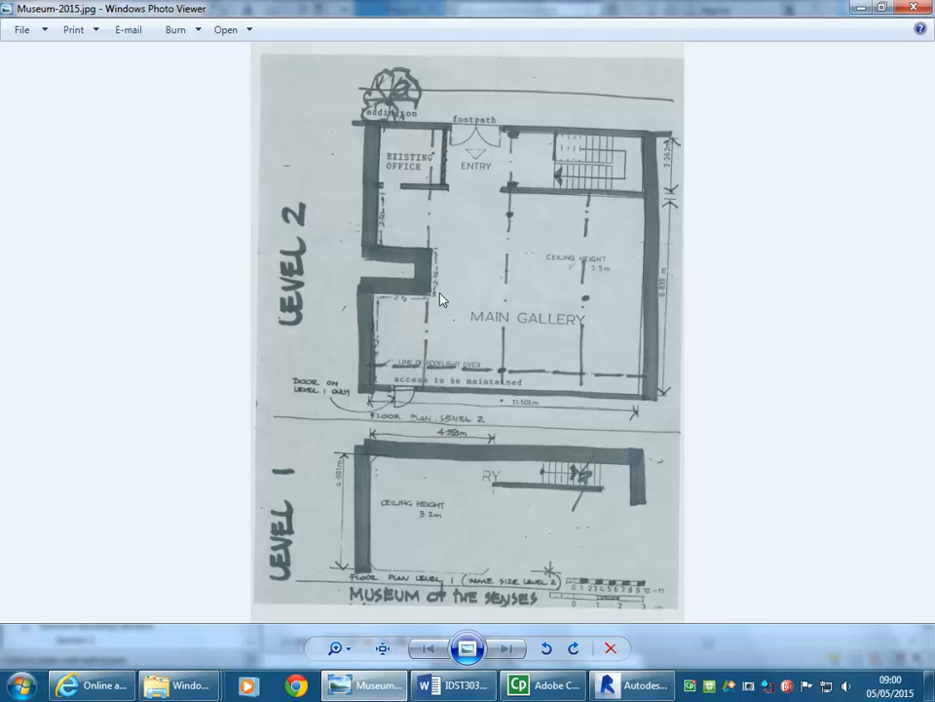
{"action": "scroll", "coordinate": [531, 221], "scroll_direction": "up", "scroll_amount": 4}
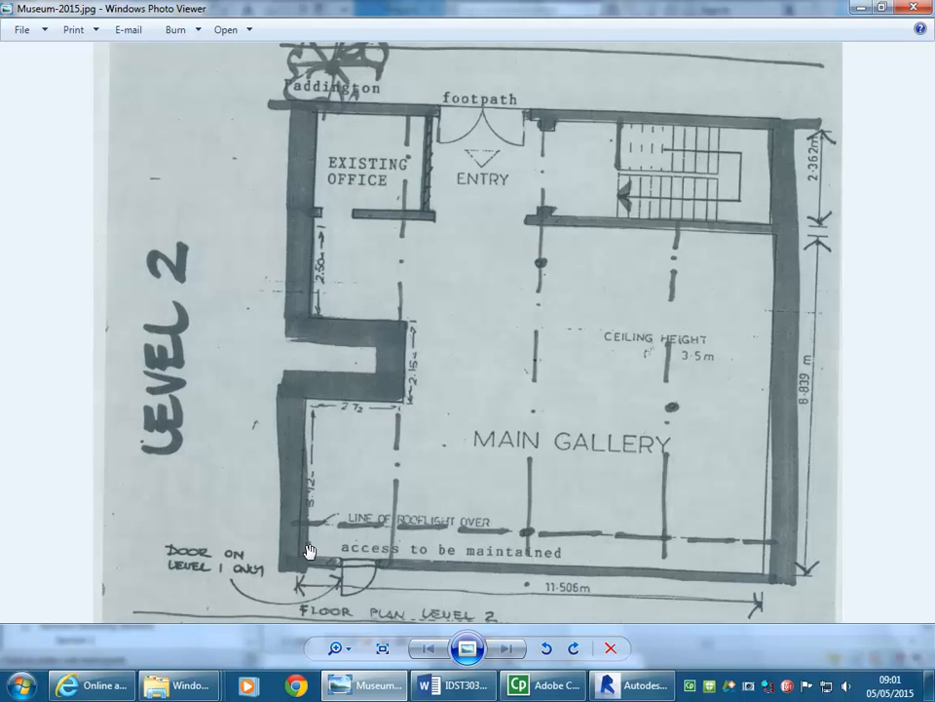
{"action": "left_click", "coordinate": [862, 7]}
{"action": "left_click", "coordinate": [450, 127]}
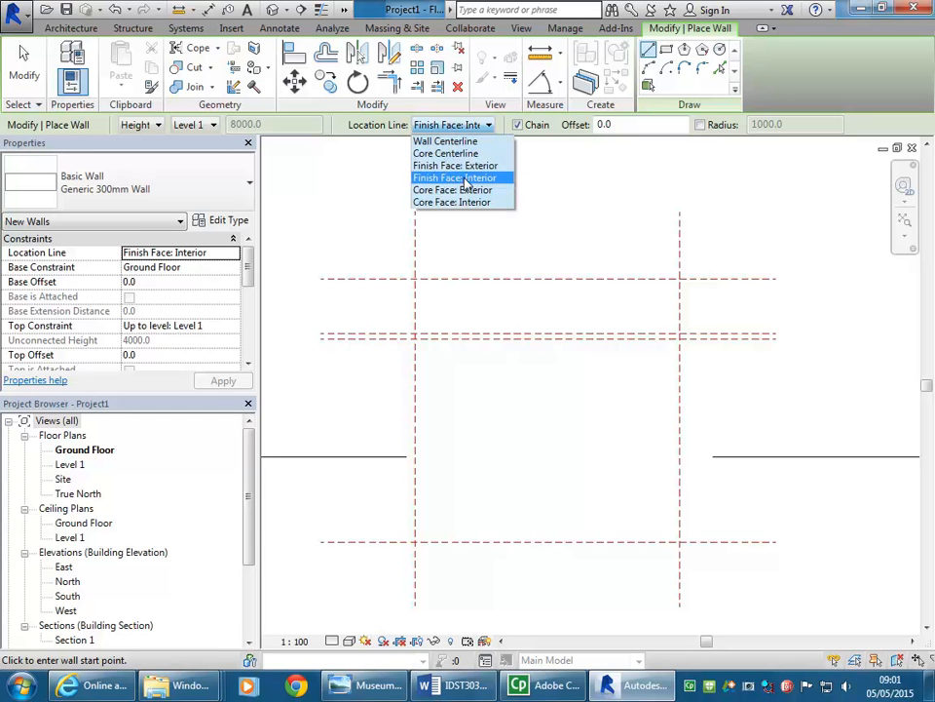
{"action": "left_click", "coordinate": [458, 180]}
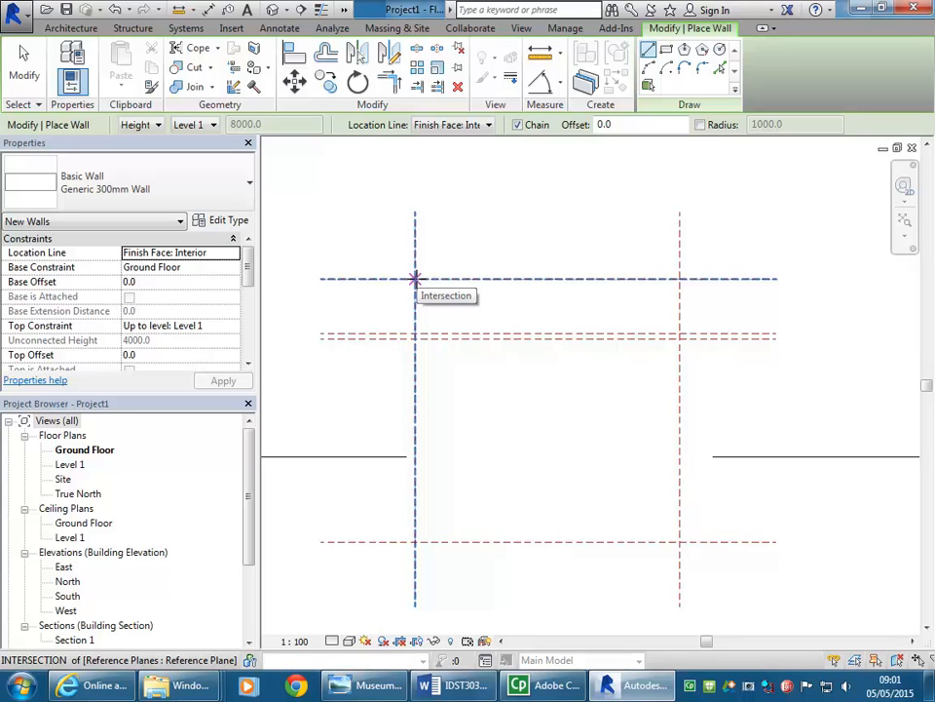
Draw four chained outer walls clockwise along the outermost reference planes, starting and closing at their northwest intersection, and finish the Wall command.
{"action": "left_click", "coordinate": [415, 280]}
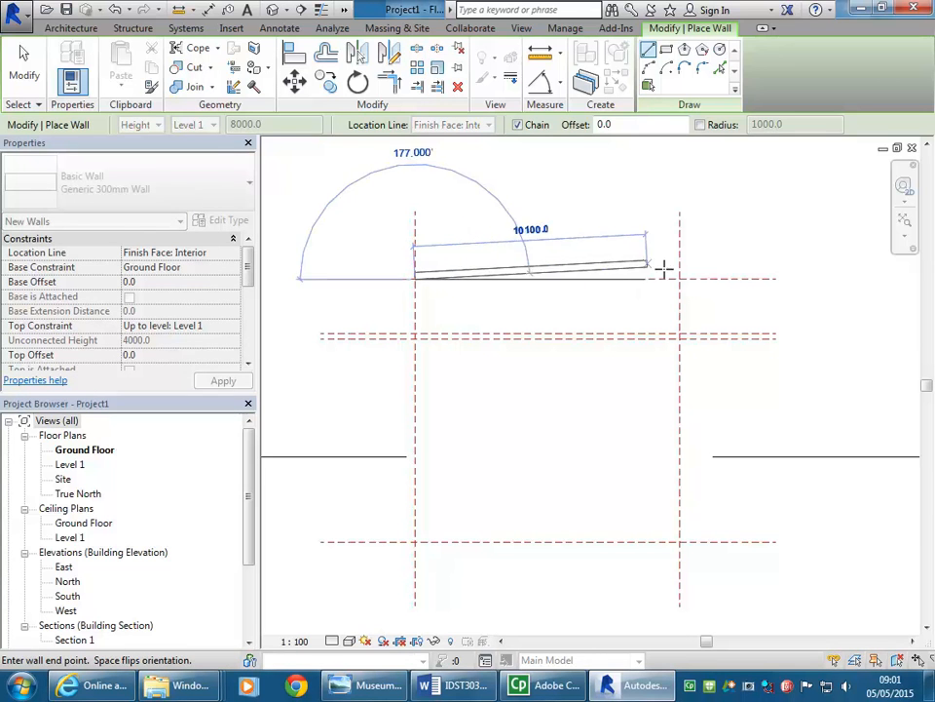
{"action": "left_click", "coordinate": [680, 280]}
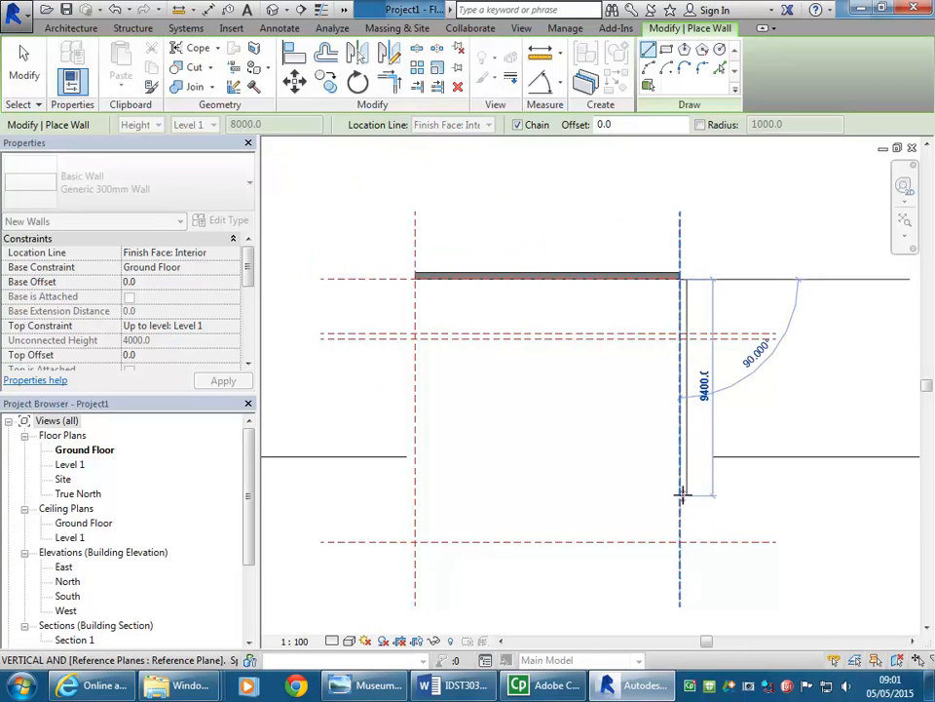
{"action": "left_click", "coordinate": [680, 543]}
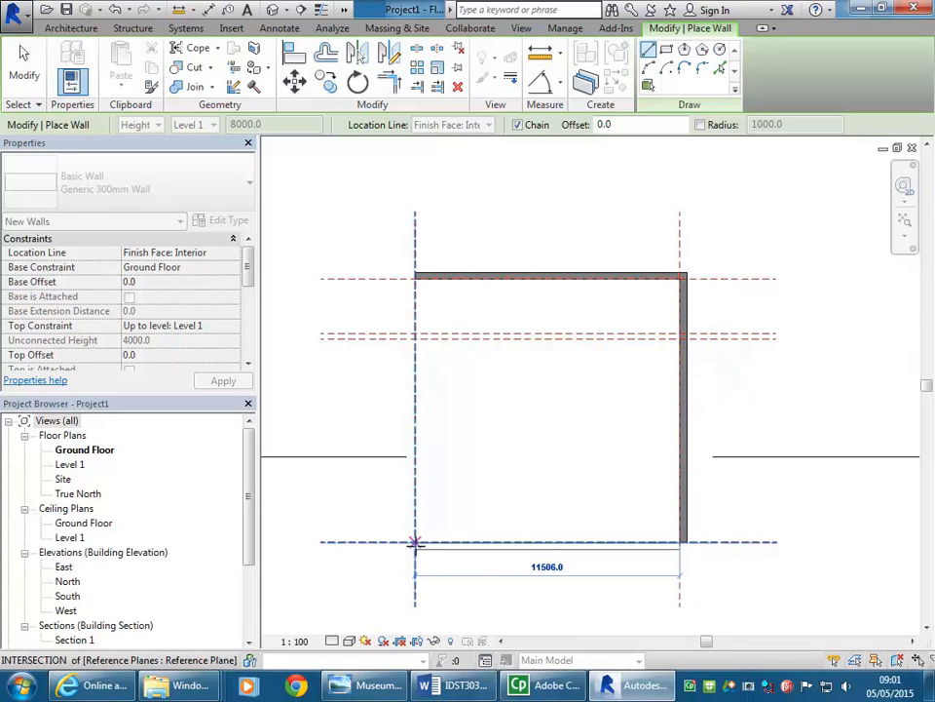
{"action": "left_click", "coordinate": [415, 543]}
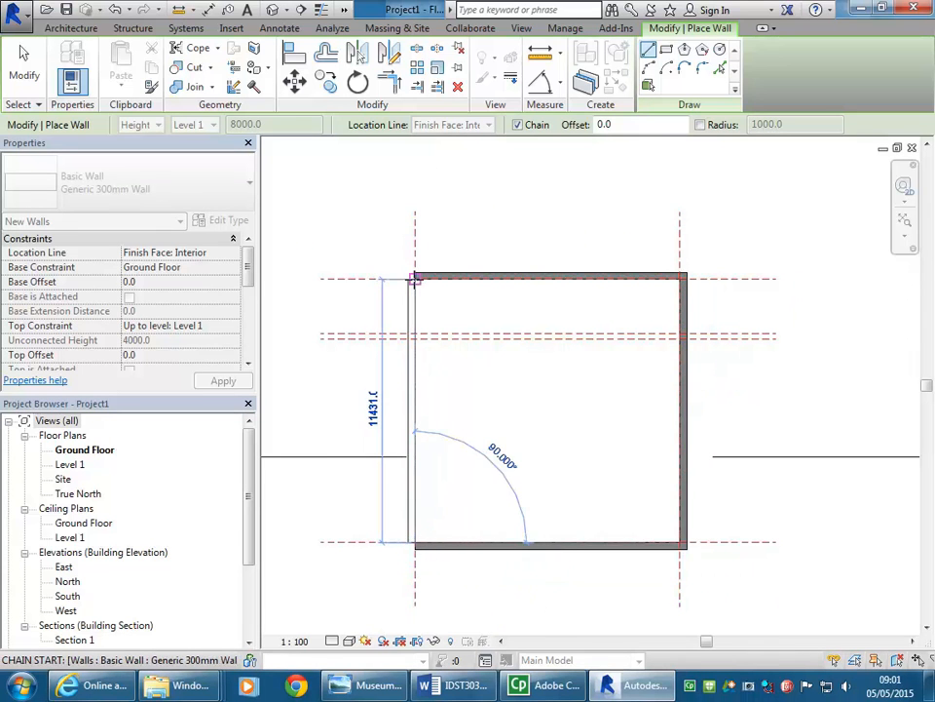
{"action": "left_click", "coordinate": [415, 280]}
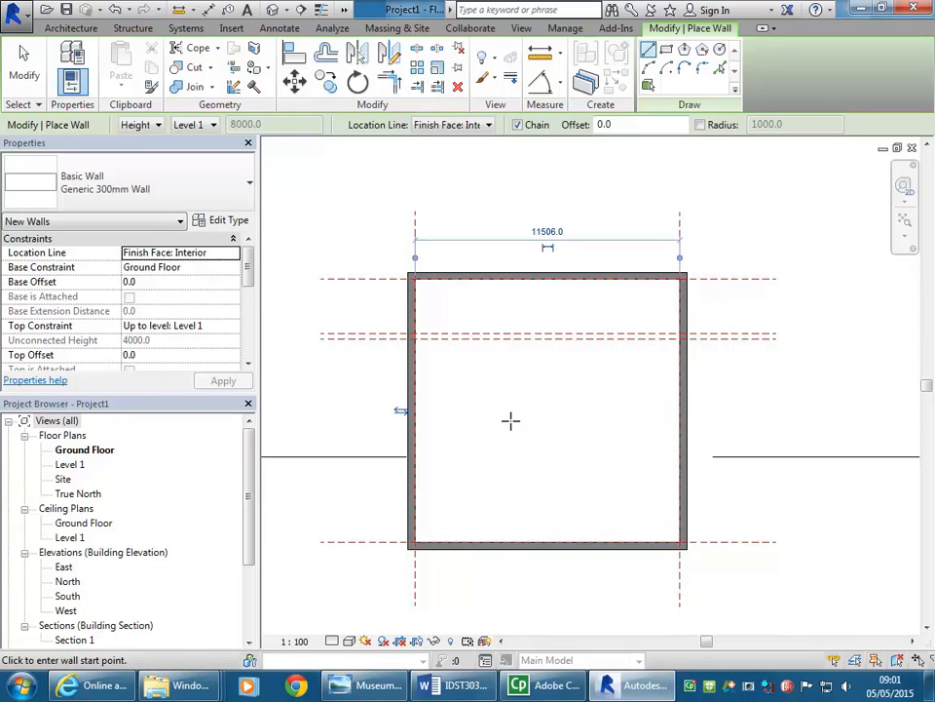
{"action": "scroll", "coordinate": [516, 424], "scroll_direction": "up", "scroll_amount": 1}
{"action": "key", "text": "Escape"}
{"action": "key", "text": "Escape"}
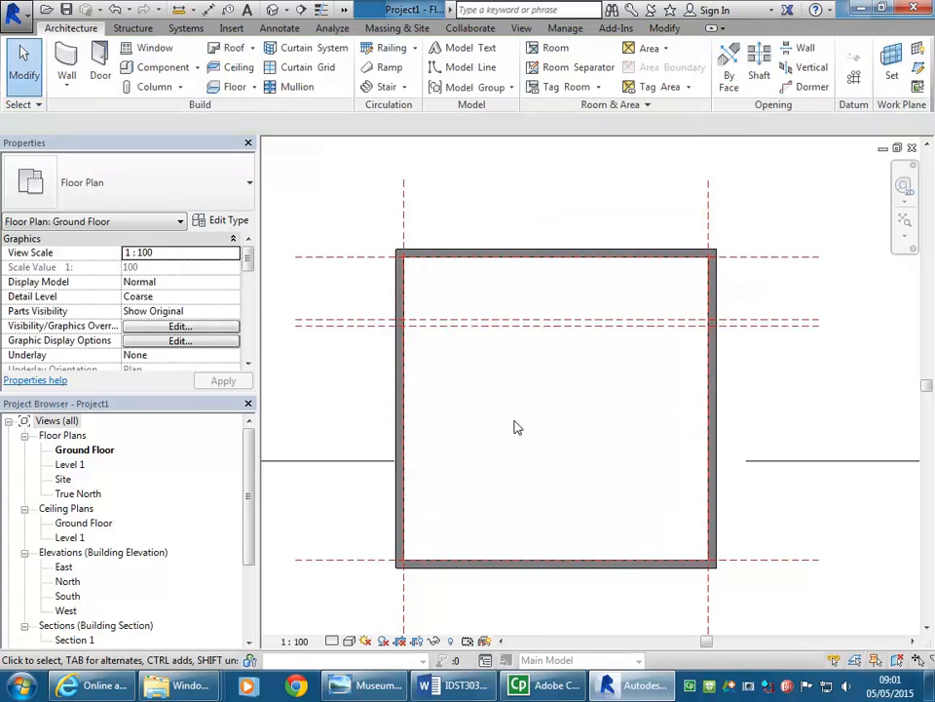
Switch to Museum-2015.jpg in Windows Photo Viewer and examine the dimensions of the west wall's recess and the wall section south of it.
{"action": "left_click", "coordinate": [368, 685]}
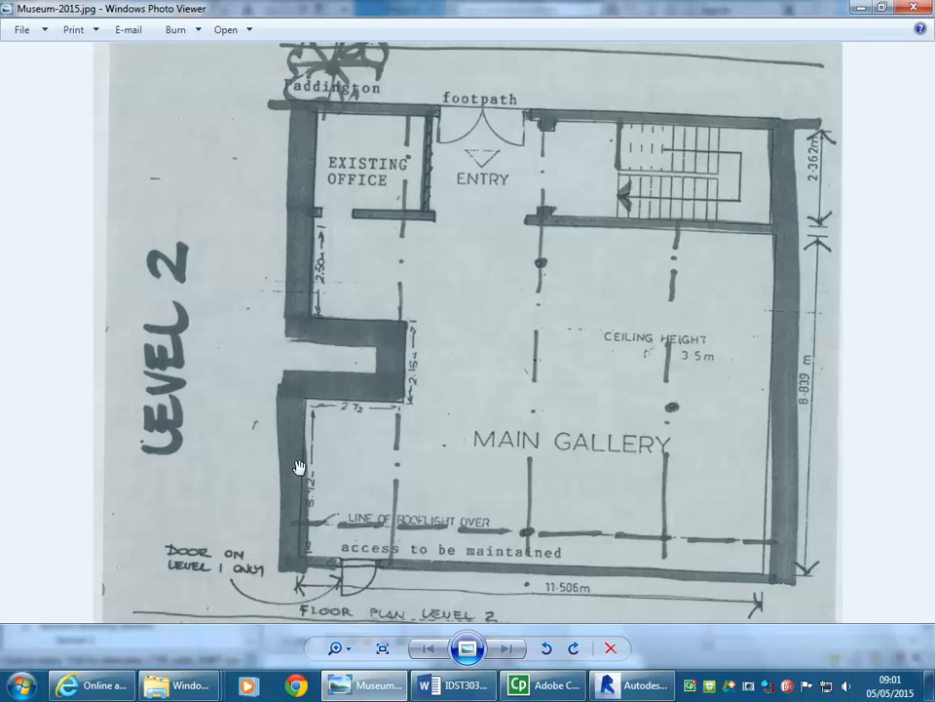
{"action": "scroll", "coordinate": [354, 499], "scroll_direction": "up", "scroll_amount": 1}
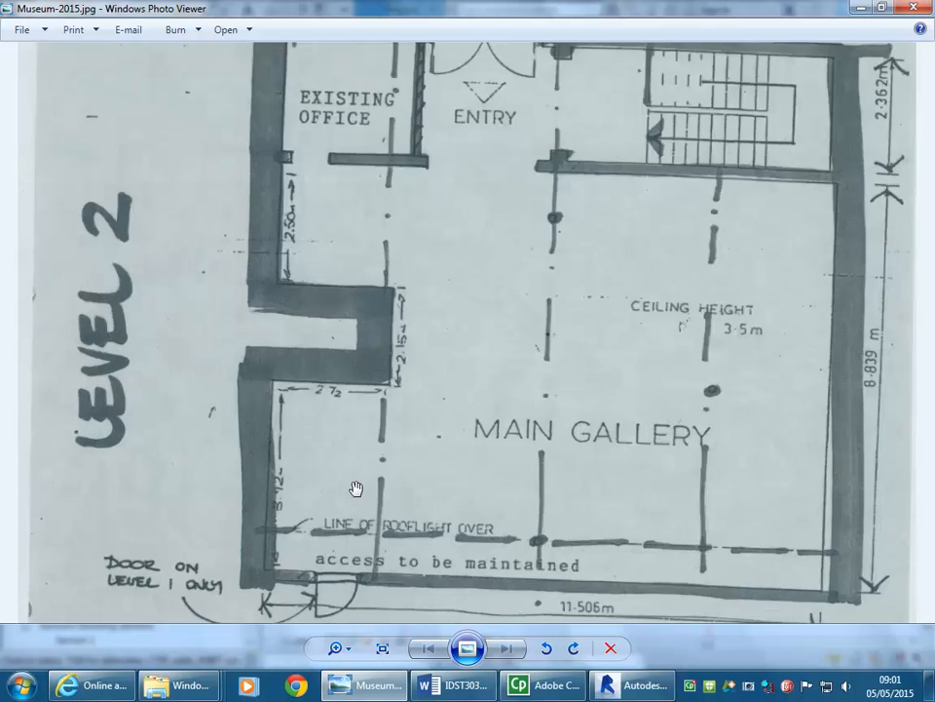
{"action": "scroll", "coordinate": [334, 504], "scroll_direction": "up", "scroll_amount": 1}
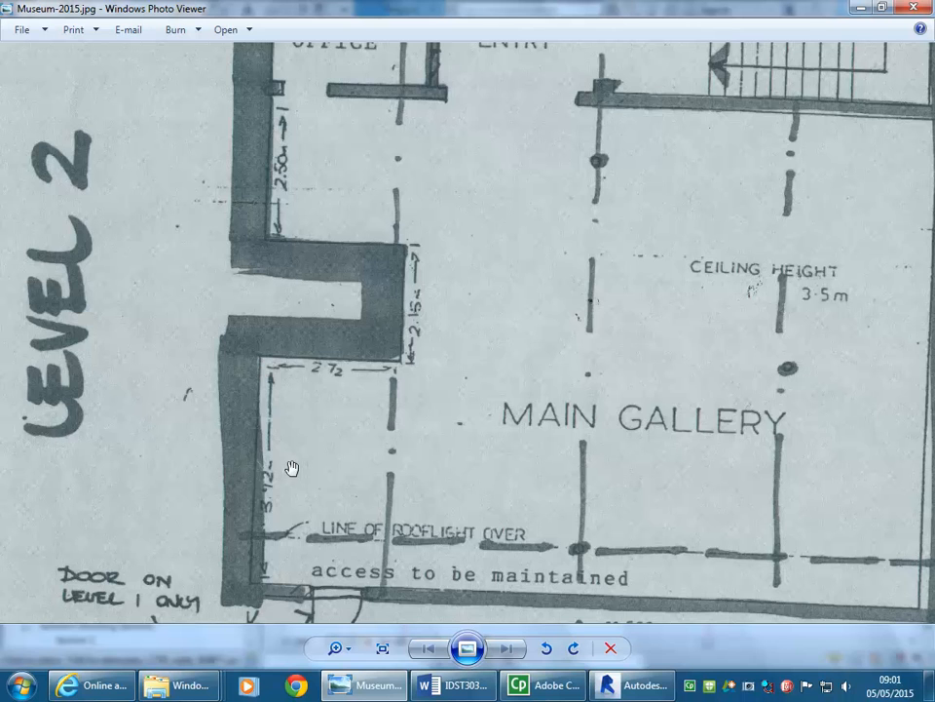
{"action": "left_click_drag", "start_coordinate": [303, 518], "coordinate": [318, 423]}
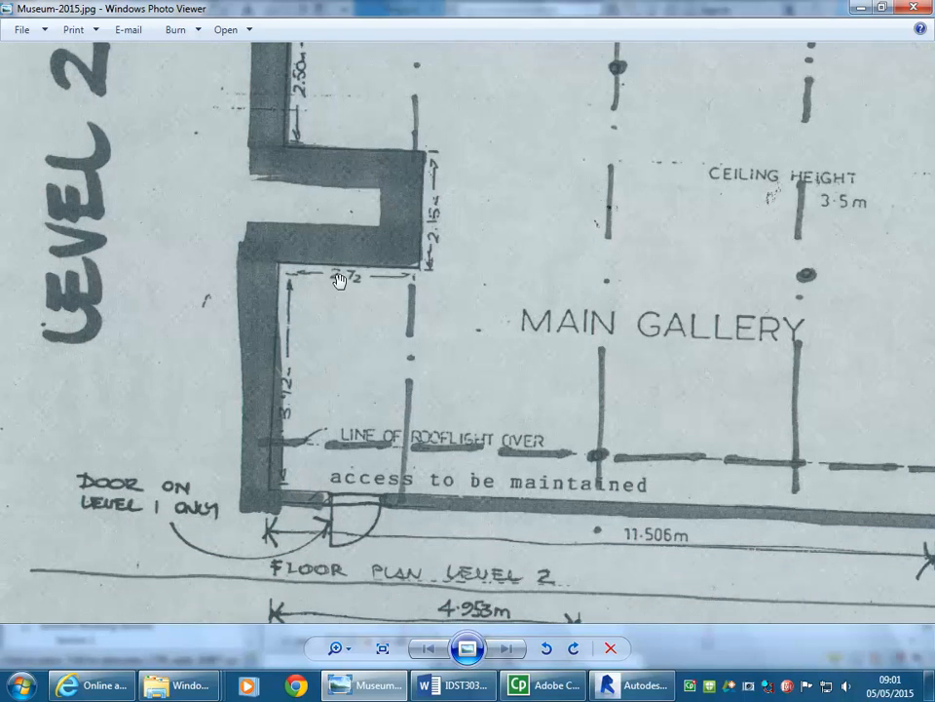
{"action": "scroll", "coordinate": [333, 415], "scroll_direction": "up", "scroll_amount": 2}
{"action": "left_click_drag", "start_coordinate": [361, 327], "coordinate": [339, 360]}
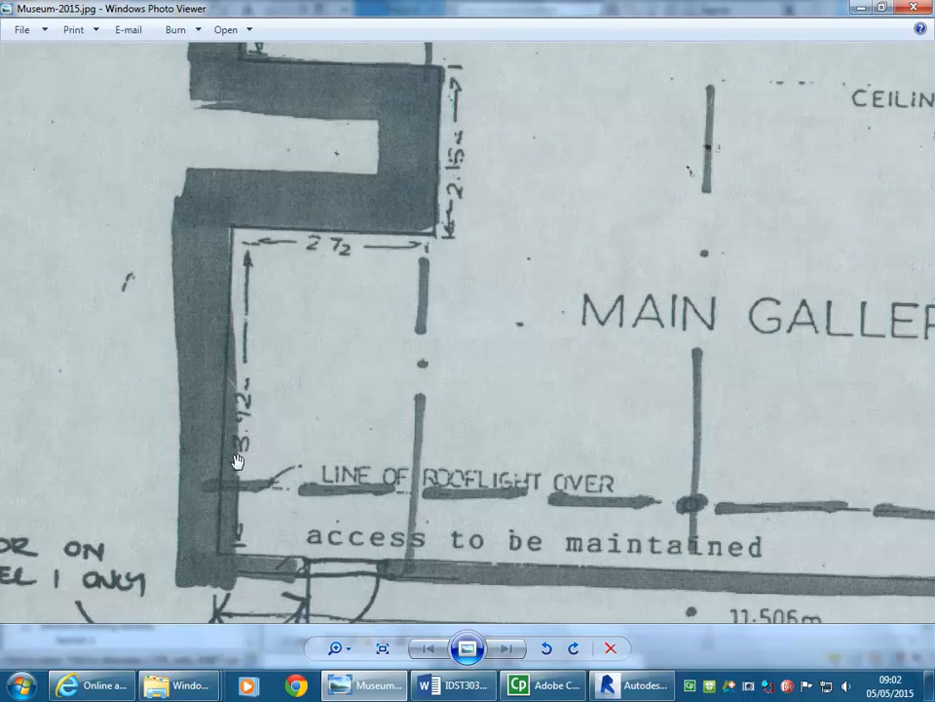
{"action": "scroll", "coordinate": [206, 426], "scroll_direction": "up", "scroll_amount": 2}
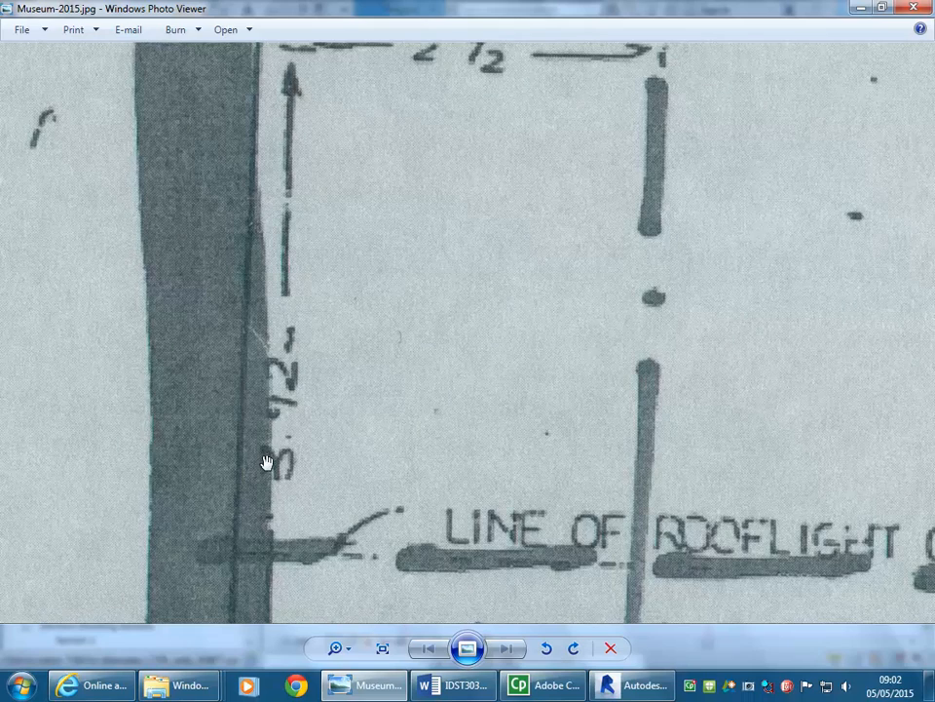
{"action": "scroll", "coordinate": [267, 462], "scroll_direction": "down", "scroll_amount": 1}
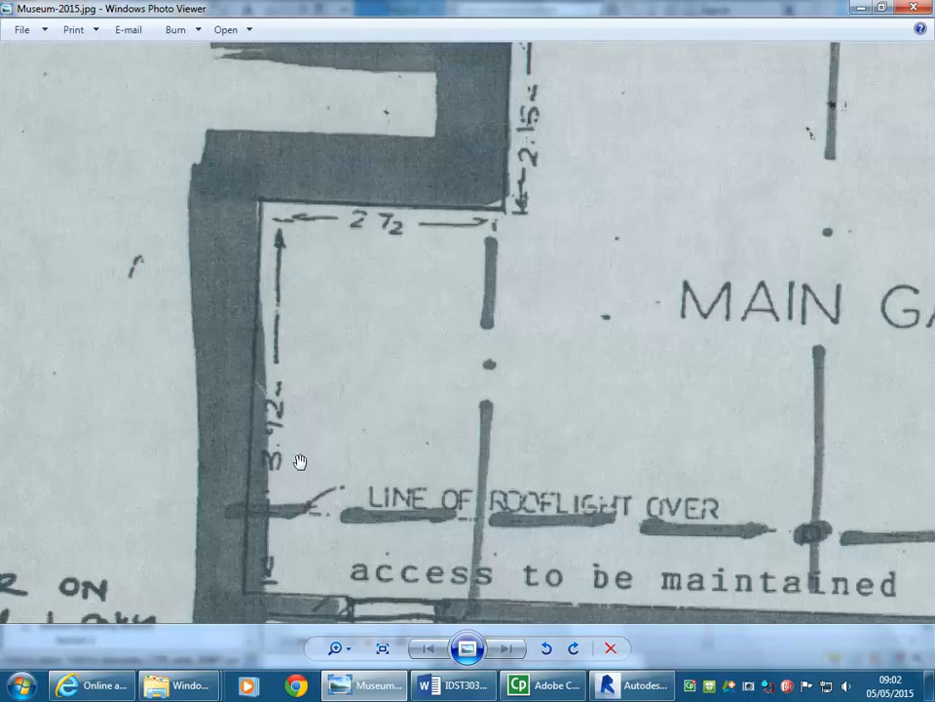
{"action": "scroll", "coordinate": [307, 368], "scroll_direction": "down", "scroll_amount": 2}
Examine the dimensions between the existing office and the recess on the scanned plan, and return to Revit.
{"action": "left_click_drag", "start_coordinate": [338, 274], "coordinate": [338, 468]}
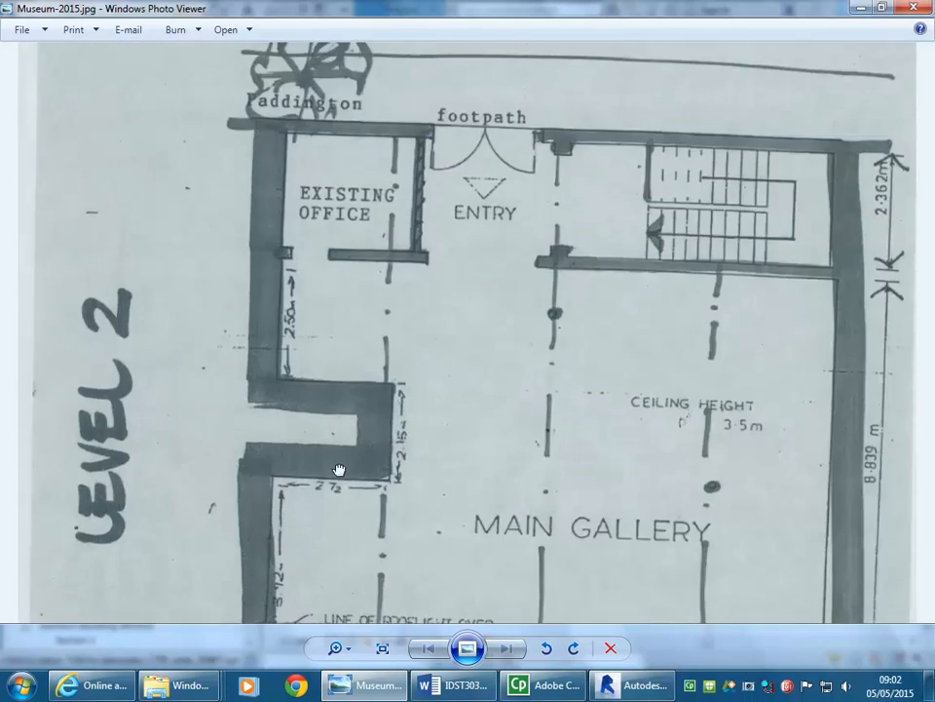
{"action": "scroll", "coordinate": [312, 337], "scroll_direction": "up", "scroll_amount": 2}
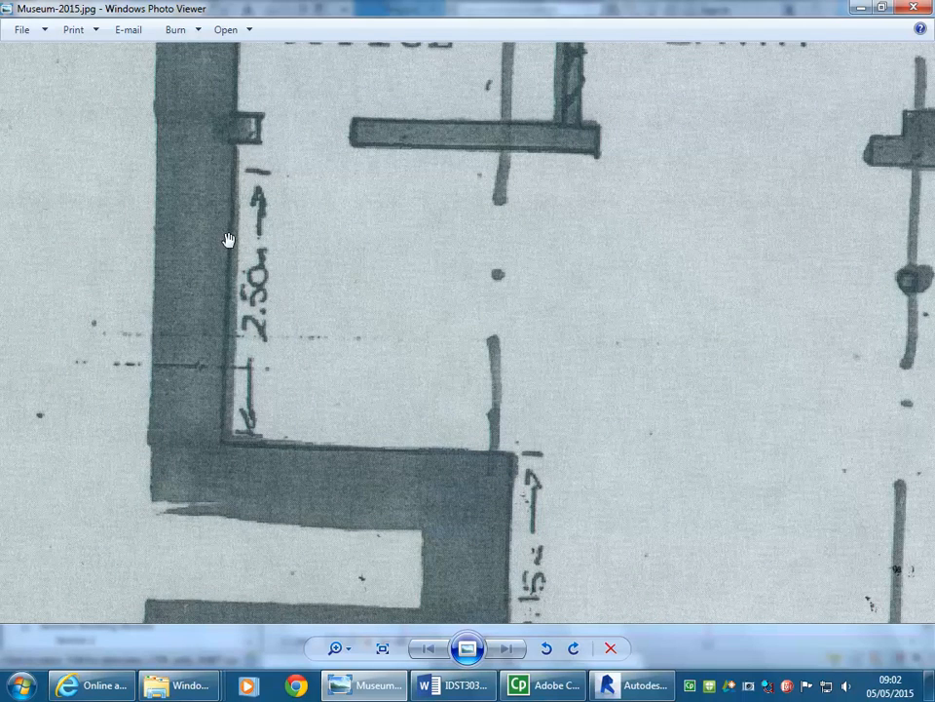
{"action": "scroll", "coordinate": [338, 441], "scroll_direction": "down", "scroll_amount": 2}
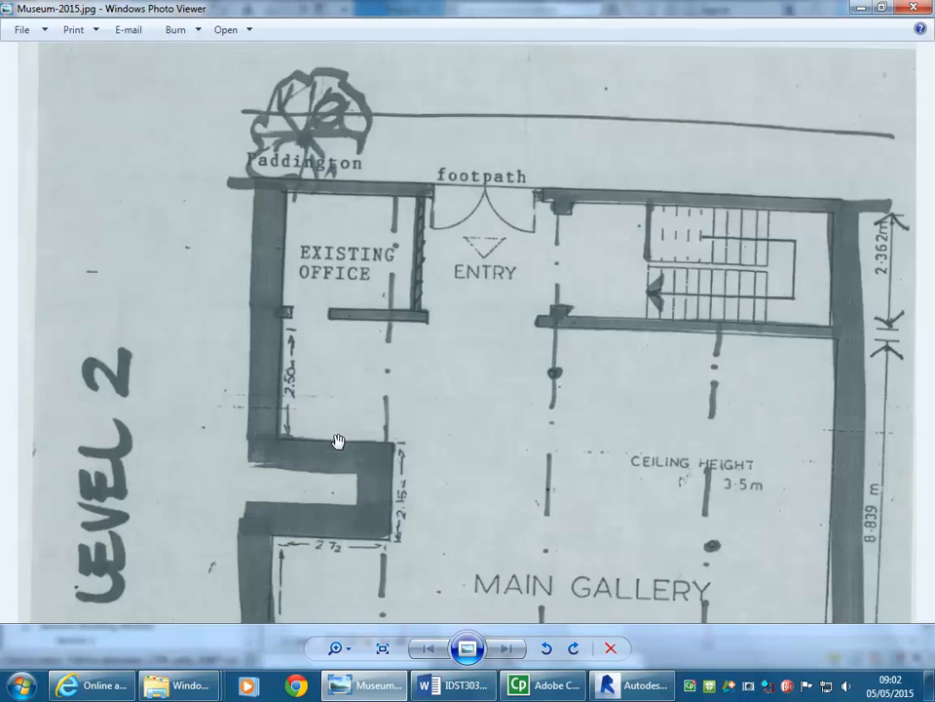
{"action": "left_click_drag", "start_coordinate": [365, 537], "coordinate": [358, 423]}
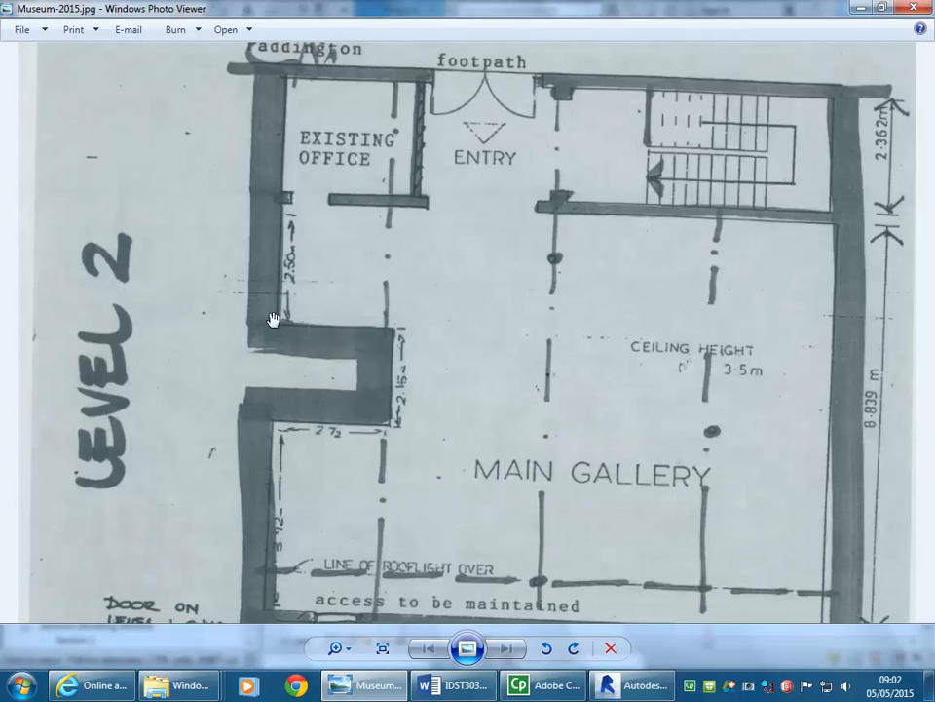
{"action": "scroll", "coordinate": [267, 330], "scroll_direction": "up", "scroll_amount": 1}
{"action": "scroll", "coordinate": [380, 261], "scroll_direction": "up", "scroll_amount": 1}
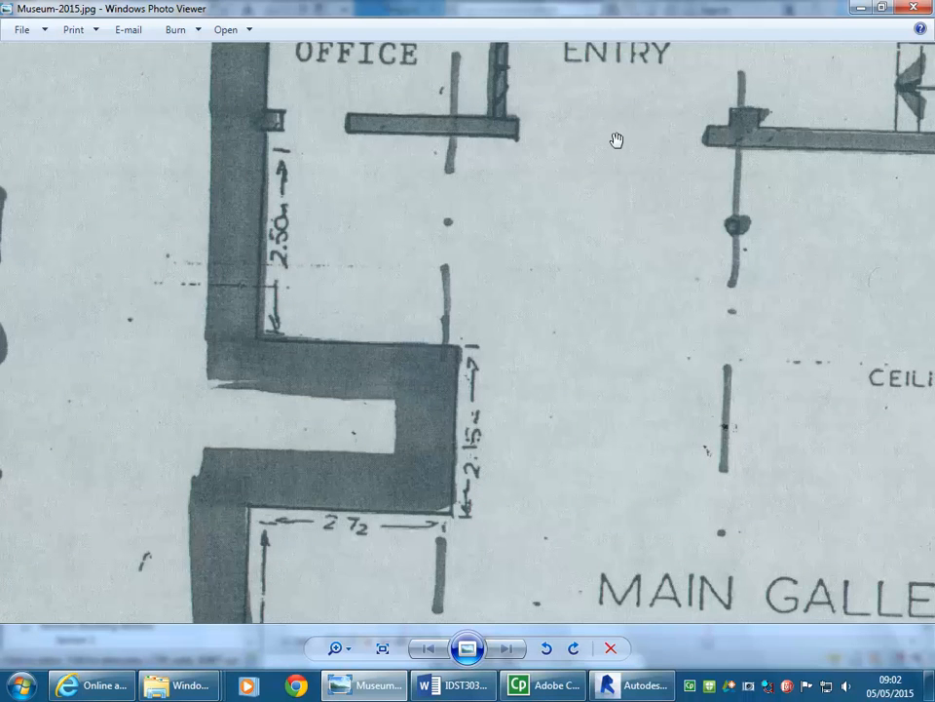
{"action": "left_click_drag", "start_coordinate": [605, 228], "coordinate": [501, 298]}
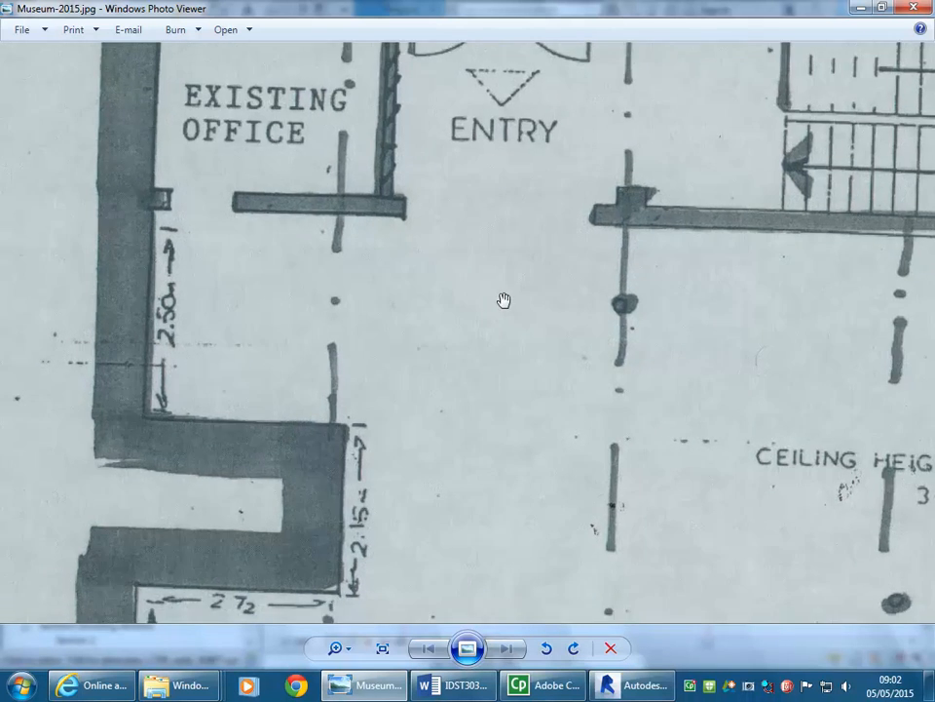
{"action": "left_click", "coordinate": [861, 9]}
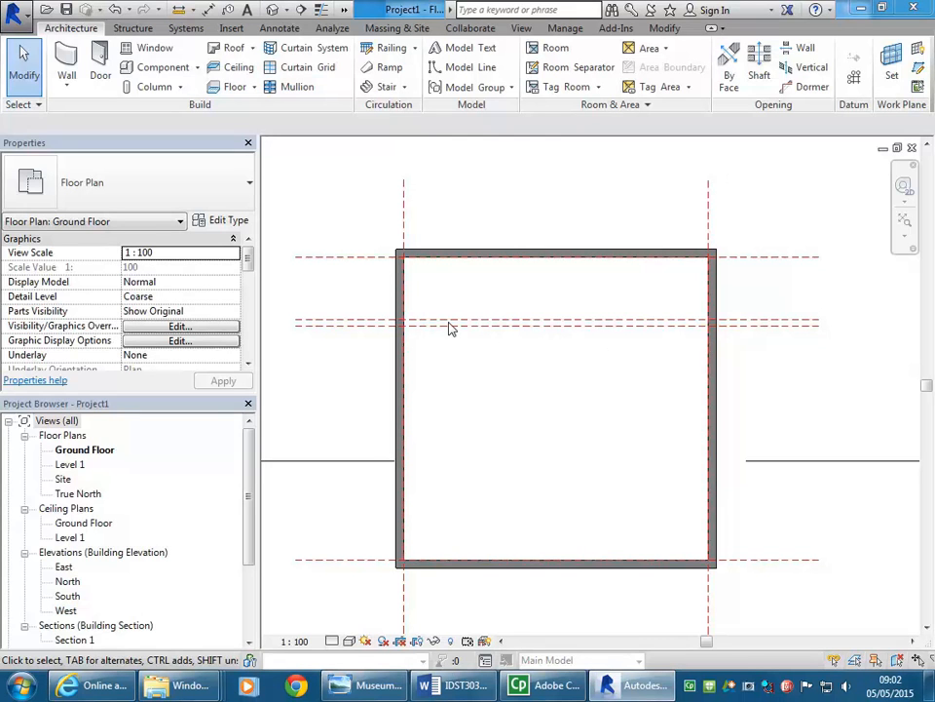
Start a Generic 300mm wall on the west wall's inner face, about 2560 mm south of the southern plane of the closely spaced reference-plane pair.
{"action": "left_click", "coordinate": [66, 51]}
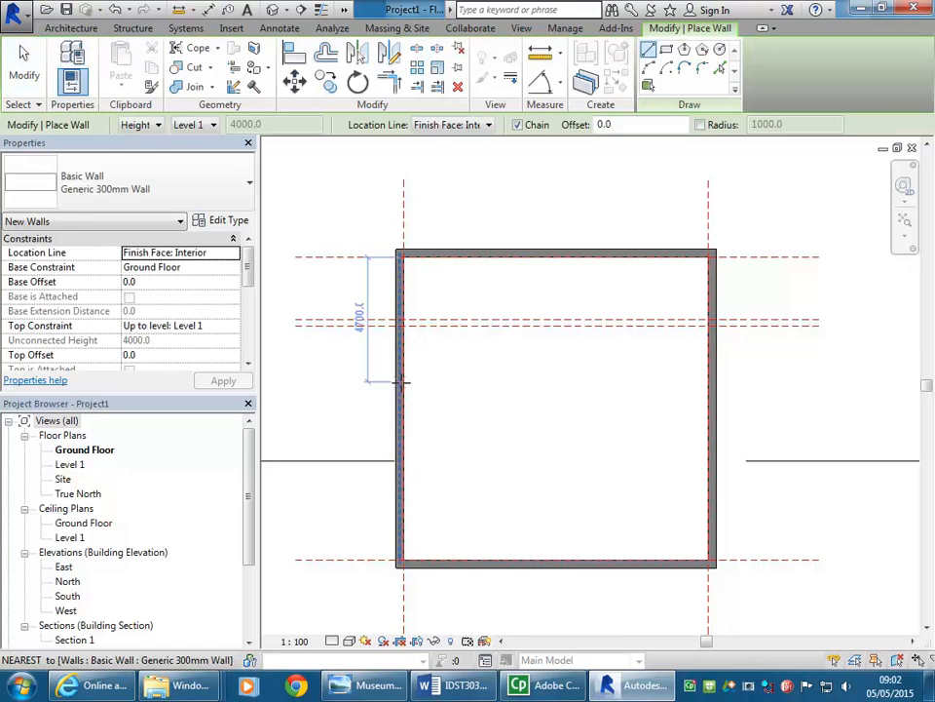
{"action": "scroll", "coordinate": [399, 378], "scroll_direction": "up", "scroll_amount": 3}
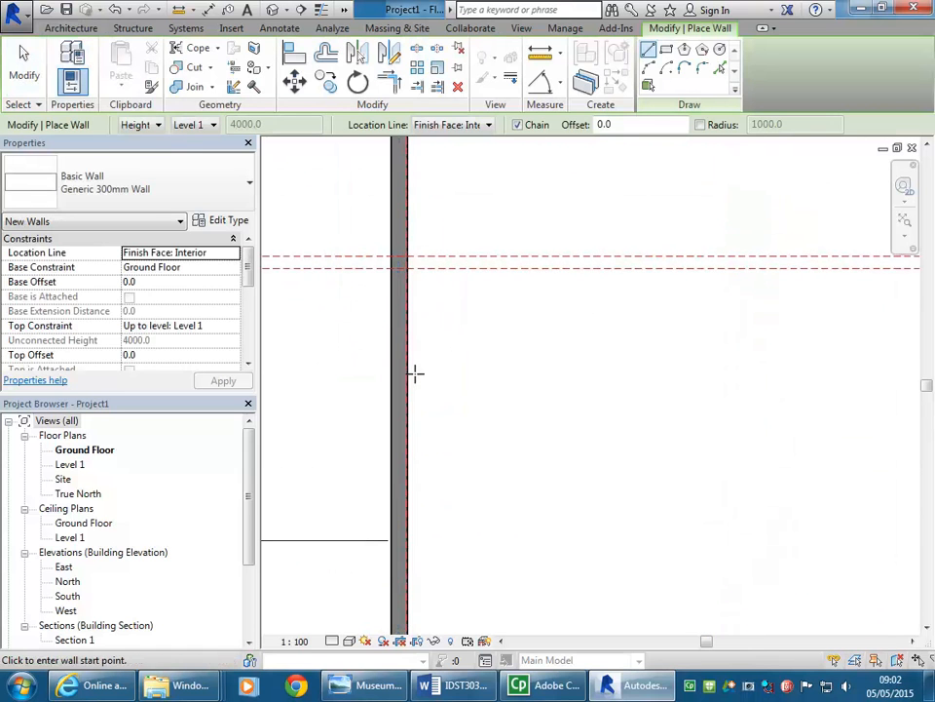
{"action": "middle_click_drag", "start_coordinate": [433, 366], "coordinate": [412, 386]}
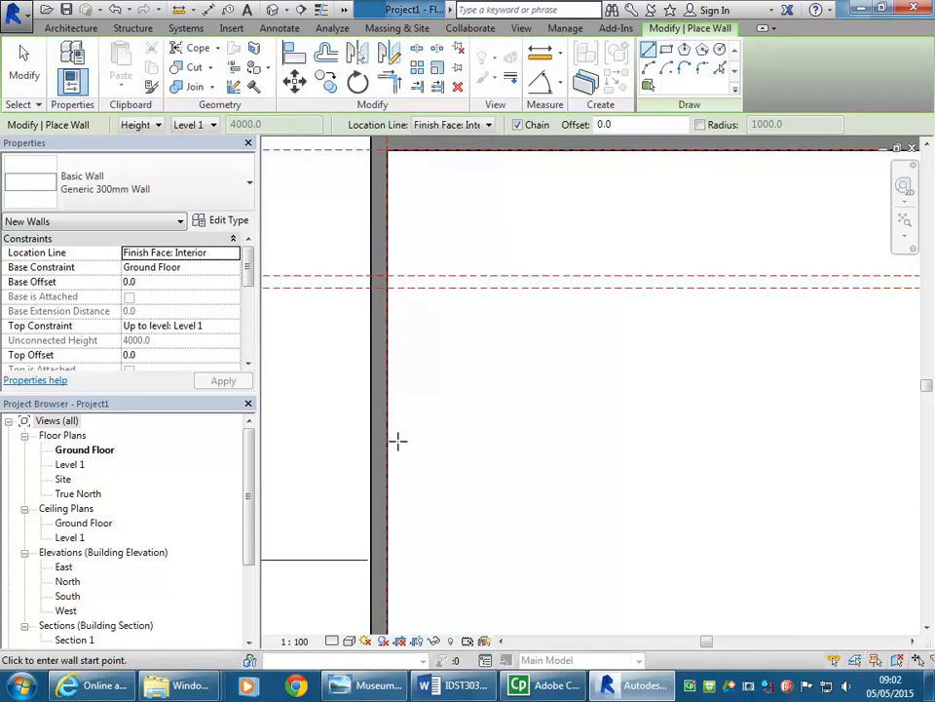
{"action": "middle_click_drag", "start_coordinate": [408, 438], "coordinate": [407, 396]}
{"action": "scroll", "coordinate": [381, 504], "scroll_direction": "up", "scroll_amount": 1}
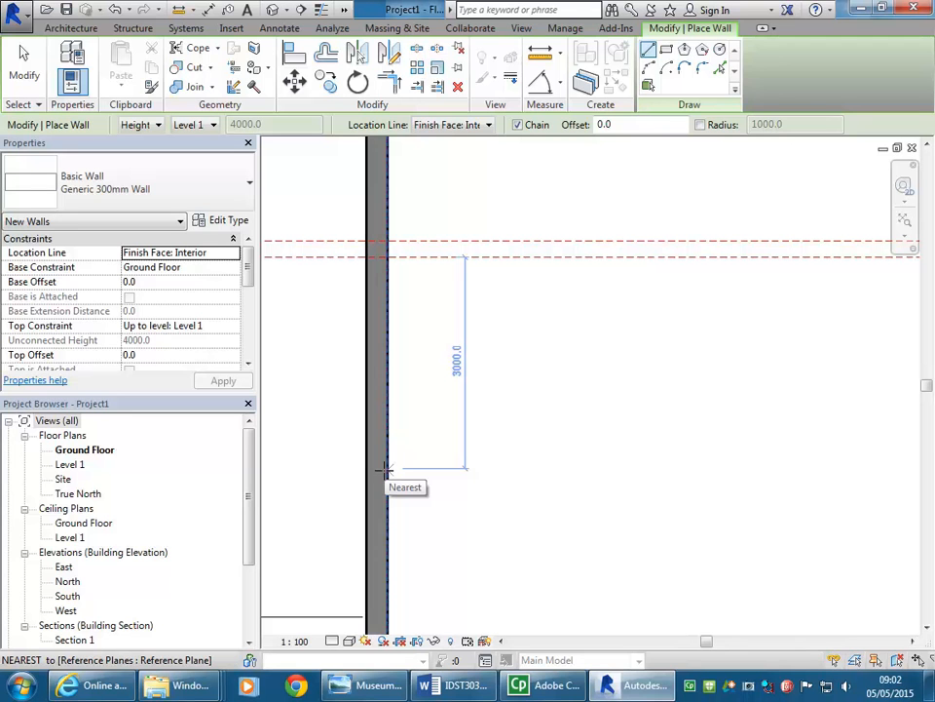
{"action": "scroll", "coordinate": [429, 448], "scroll_direction": "down", "scroll_amount": 3}
{"action": "middle_click_drag", "start_coordinate": [476, 422], "coordinate": [422, 441]}
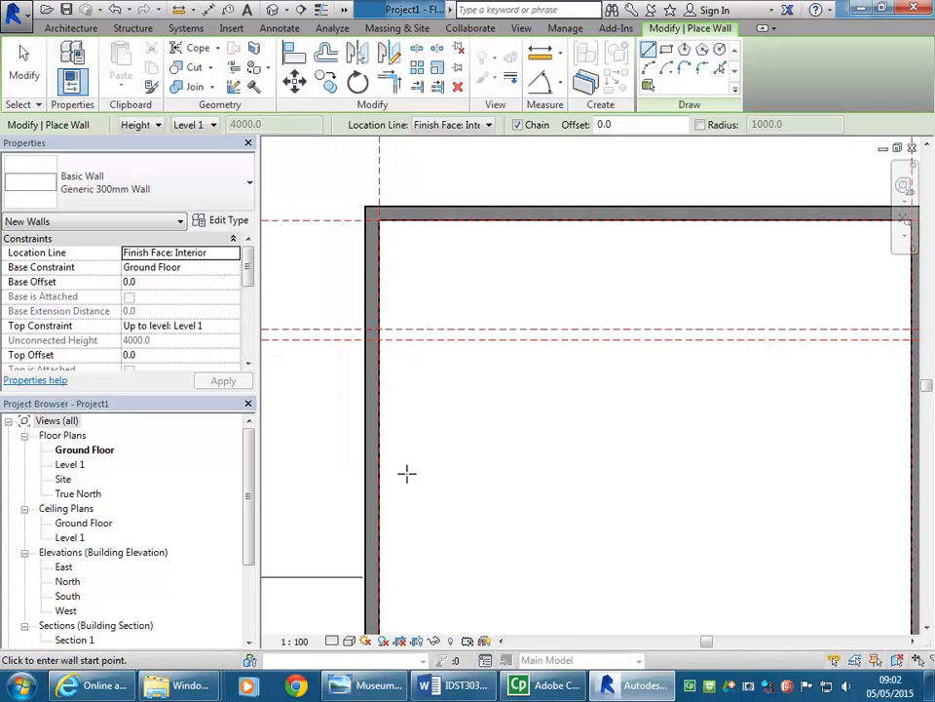
{"action": "mouse_move", "coordinate": [402, 477]}
{"action": "middle_mouse_down"}
{"action": "mouse_move", "coordinate": [417, 478]}
{"action": "mouse_move", "coordinate": [408, 465]}
{"action": "middle_mouse_up"}
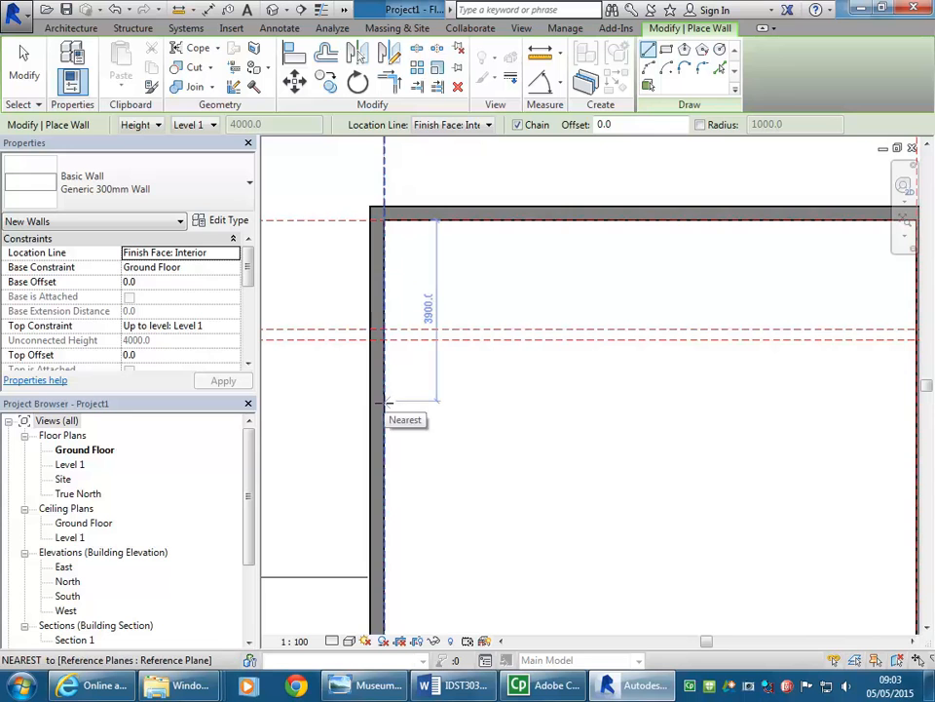
{"action": "scroll", "coordinate": [422, 455], "scroll_direction": "up", "scroll_amount": 1}
{"action": "scroll", "coordinate": [421, 455], "scroll_direction": "up", "scroll_amount": 3}
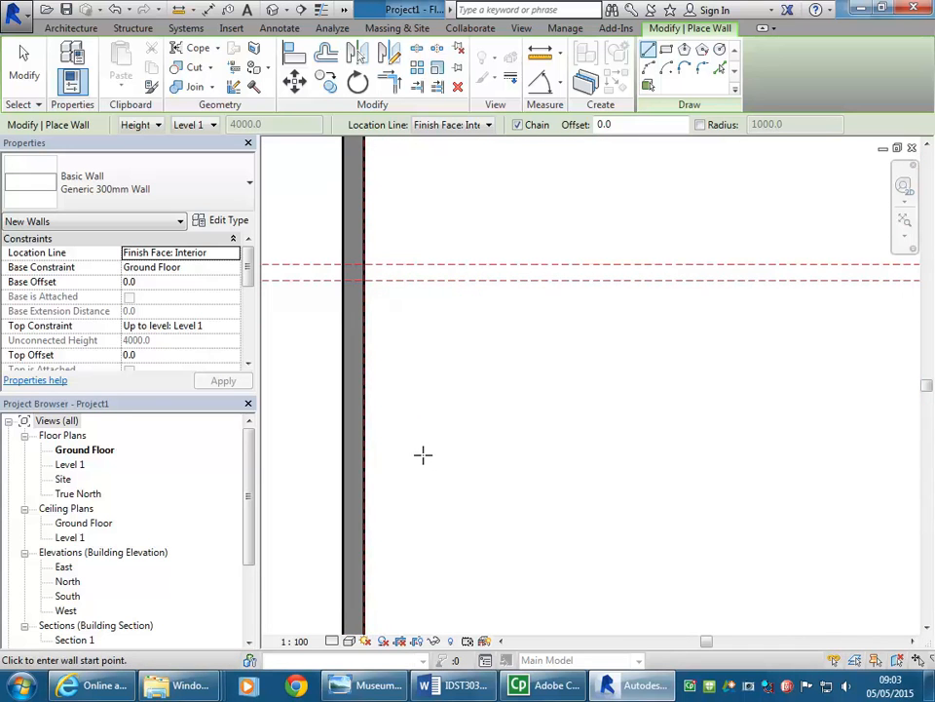
{"action": "middle_click_drag", "start_coordinate": [422, 454], "coordinate": [453, 358]}
{"action": "scroll", "coordinate": [441, 349], "scroll_direction": "up", "scroll_amount": 1}
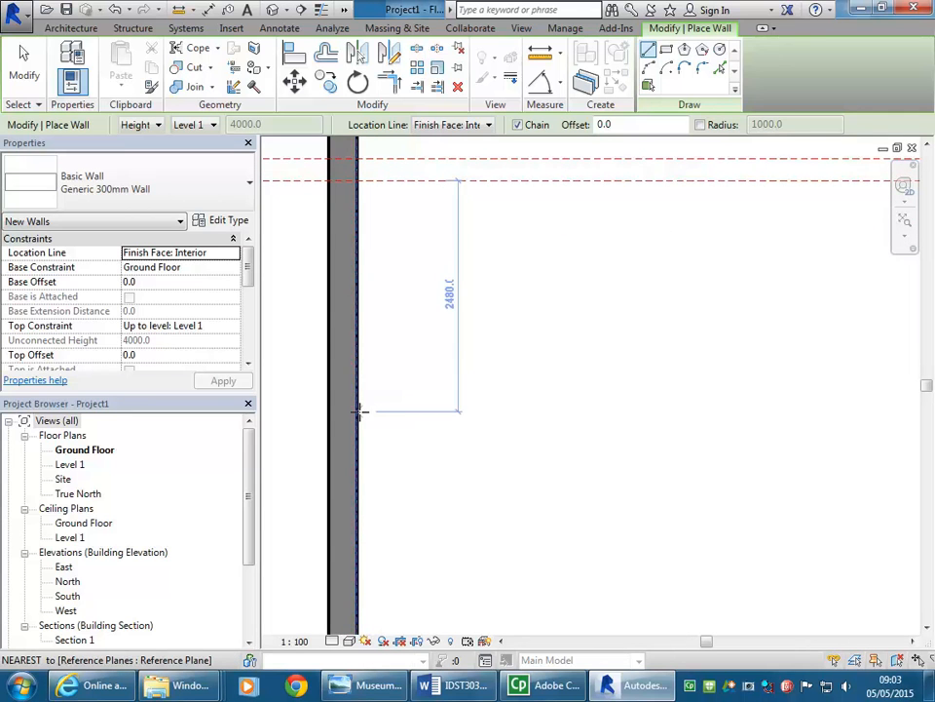
{"action": "mouse_move", "coordinate": [476, 376]}
{"action": "middle_mouse_down"}
{"action": "mouse_move", "coordinate": [478, 386]}
{"action": "mouse_move", "coordinate": [460, 386]}
{"action": "middle_mouse_up"}
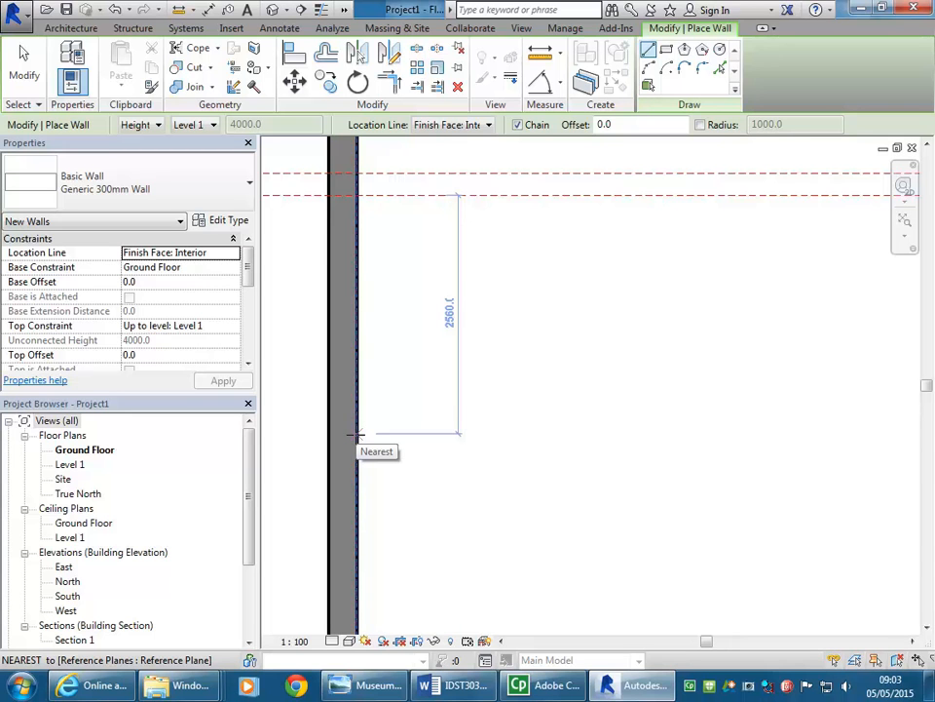
{"action": "left_click", "coordinate": [357, 434]}
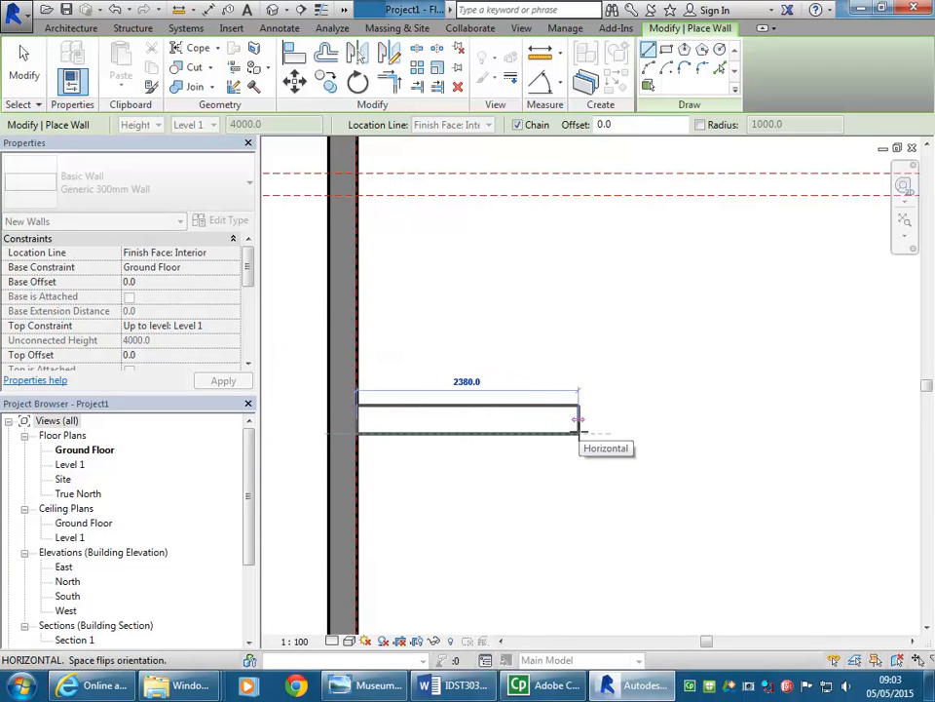
Draw the recess's north wall about 2400 mm eastward, flipping its orientation so the thickness lies south of the drawn line.
{"action": "scroll", "coordinate": [632, 434], "scroll_direction": "down", "scroll_amount": 2}
{"action": "middle_click_drag", "start_coordinate": [632, 434], "coordinate": [600, 392]}
{"action": "scroll", "coordinate": [597, 404], "scroll_direction": "up", "scroll_amount": 1}
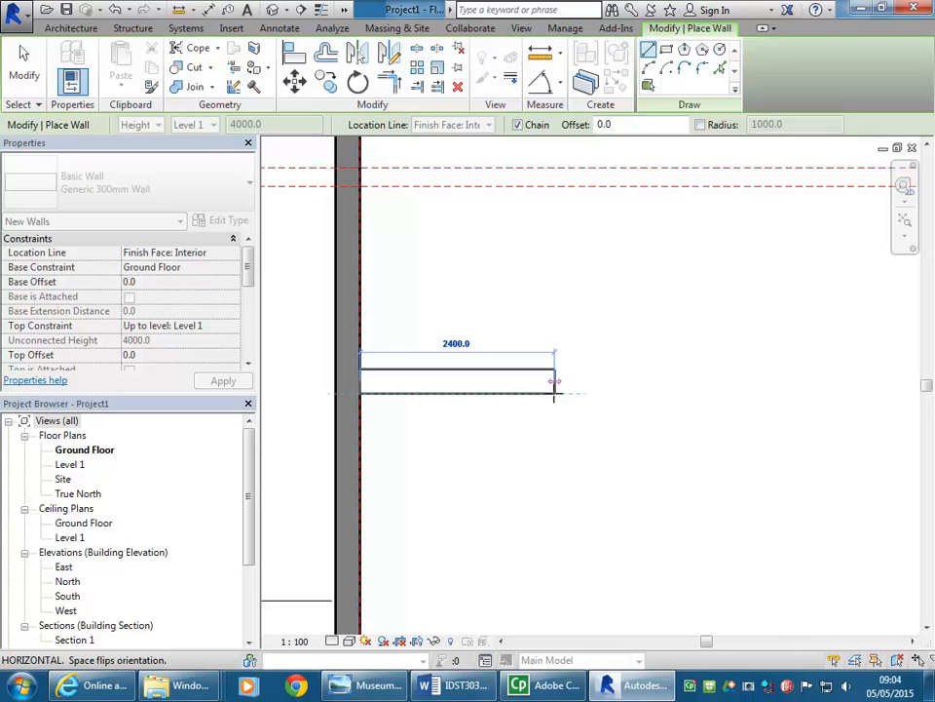
{"action": "key", "text": "space"}
{"action": "key", "text": "space"}
{"action": "key", "text": "space"}
{"action": "key", "text": "space"}
{"action": "key", "text": "space"}
{"action": "key", "text": "space"}
{"action": "key", "text": "space"}
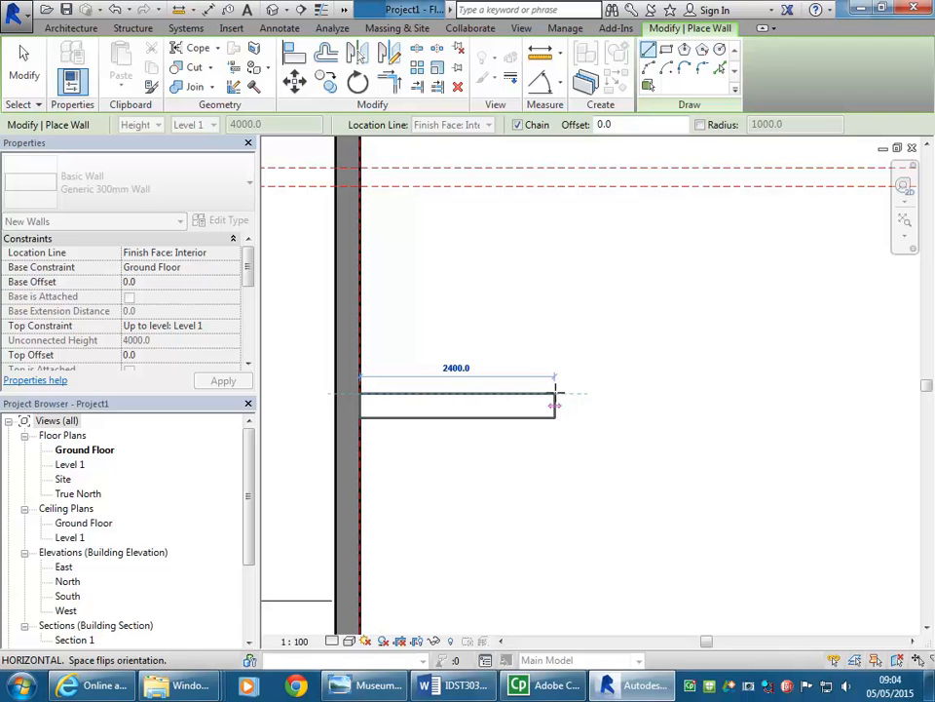
{"action": "left_click", "coordinate": [555, 394]}
Continue the recess walls about 1400 mm south and about 2400 mm back west to the outer wall, and finish the Wall command.
{"action": "middle_click_drag", "start_coordinate": [547, 492], "coordinate": [569, 470]}
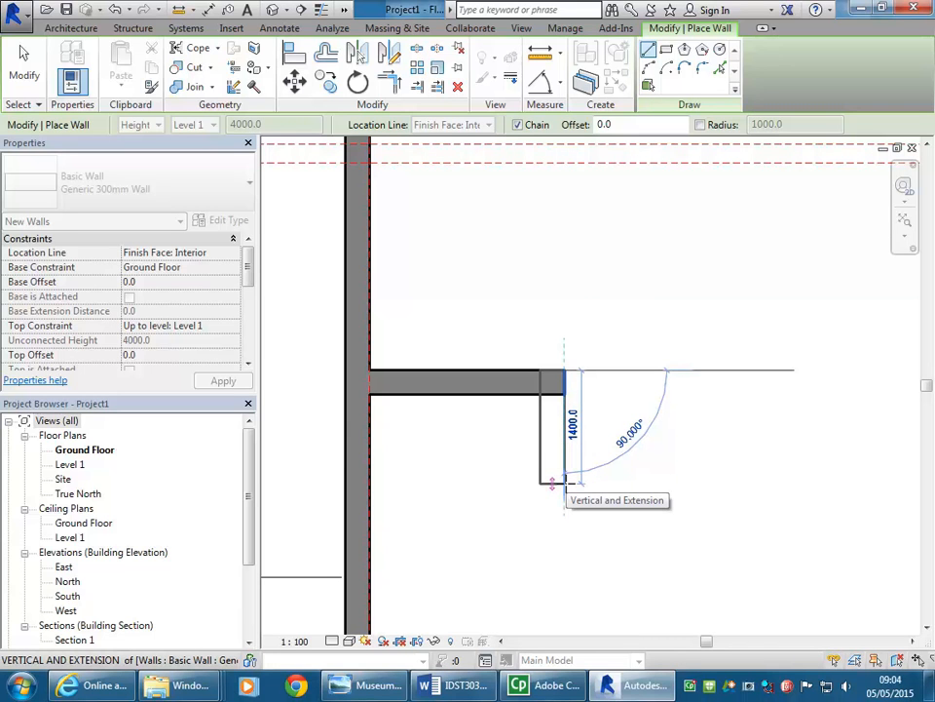
{"action": "left_click", "coordinate": [551, 483]}
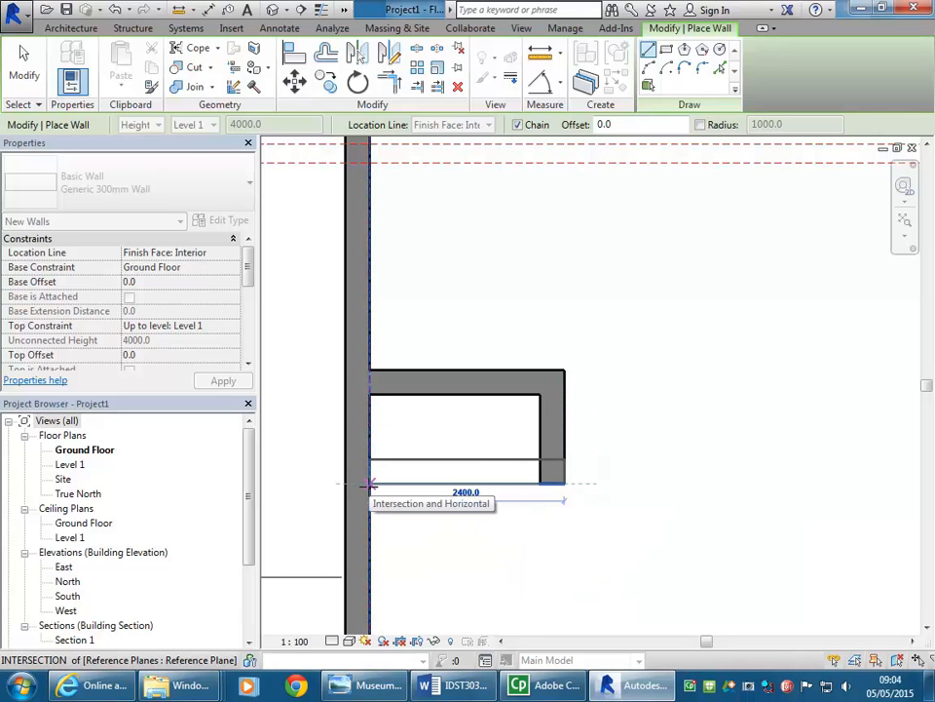
{"action": "left_click", "coordinate": [368, 483]}
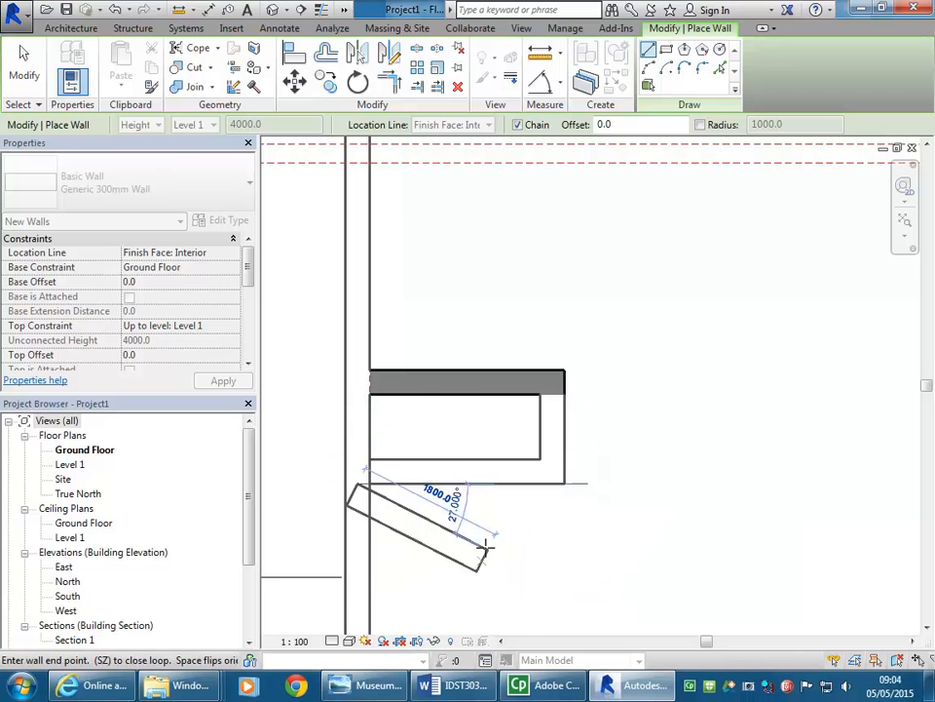
{"action": "right_click", "coordinate": [444, 399]}
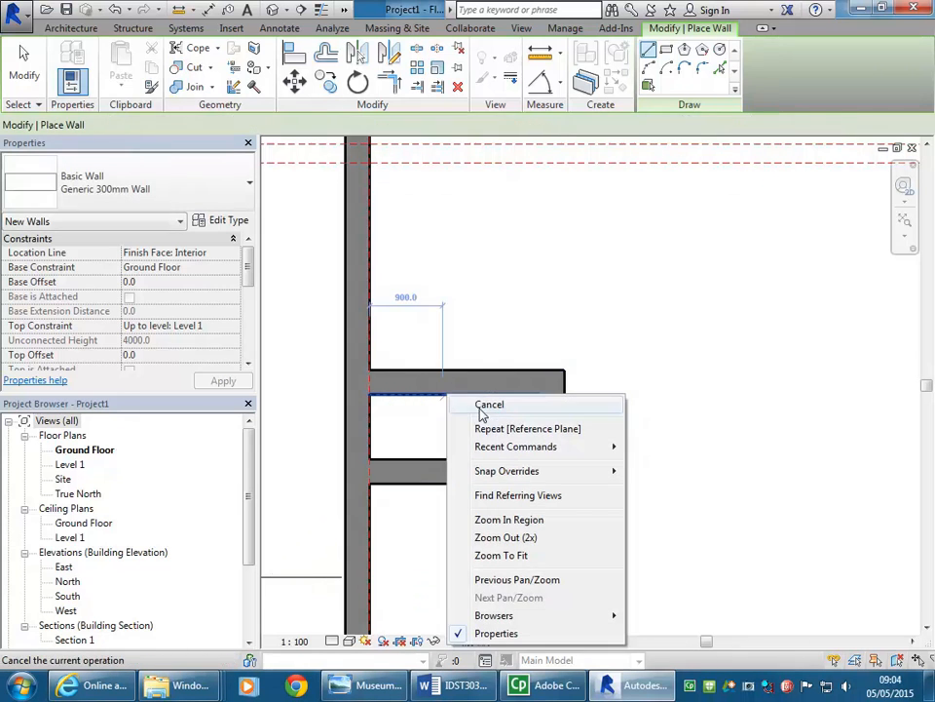
{"action": "left_click", "coordinate": [480, 409]}
{"action": "scroll", "coordinate": [451, 413], "scroll_direction": "up", "scroll_amount": 1}
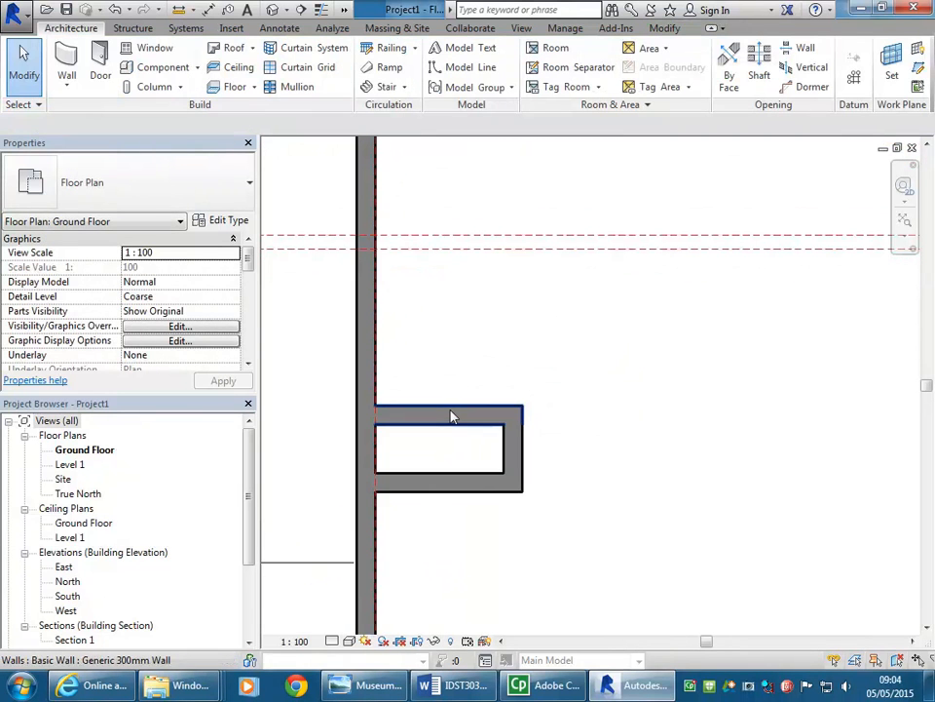
Compare the recess's north wall position with the scanned plan and inspect its distance to the reference planes in Revit.
{"action": "left_click", "coordinate": [368, 685]}
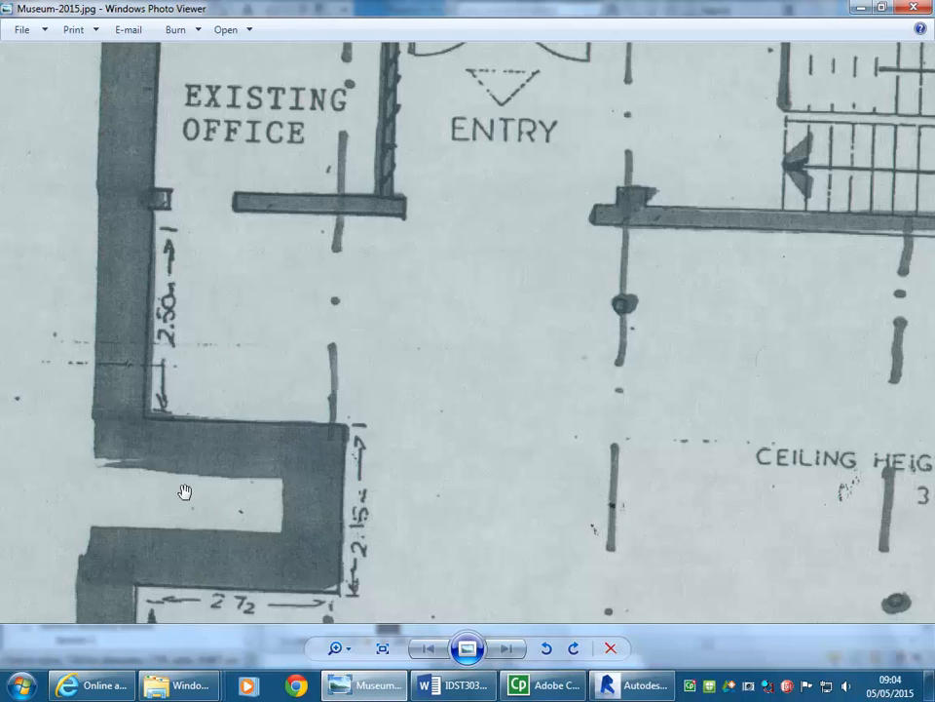
{"action": "left_click", "coordinate": [355, 687]}
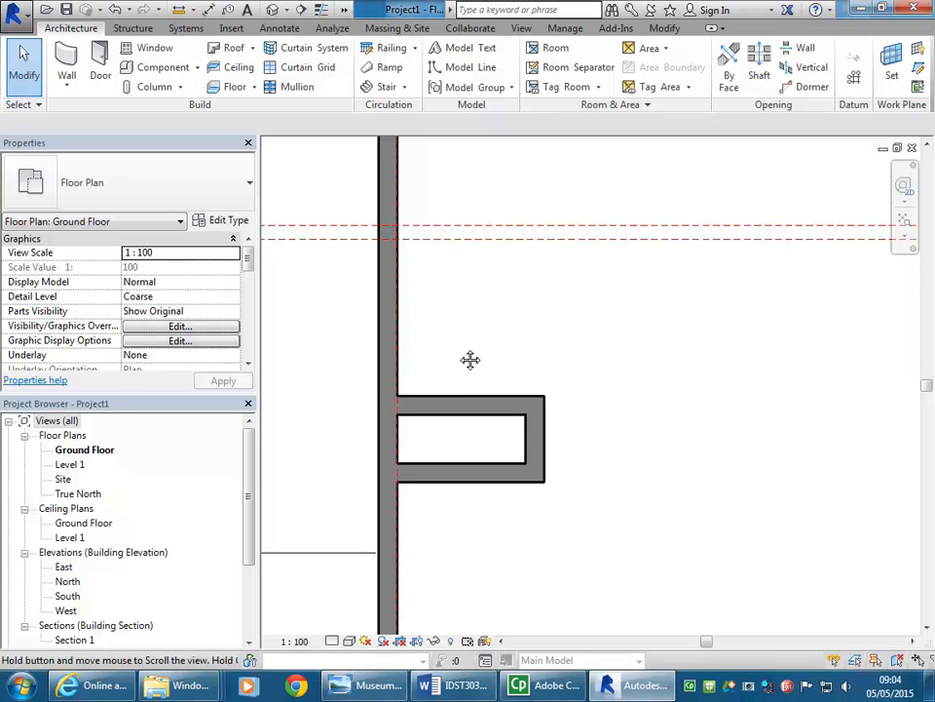
{"action": "scroll", "coordinate": [459, 355], "scroll_direction": "up", "scroll_amount": 1}
{"action": "left_click", "coordinate": [444, 441]}
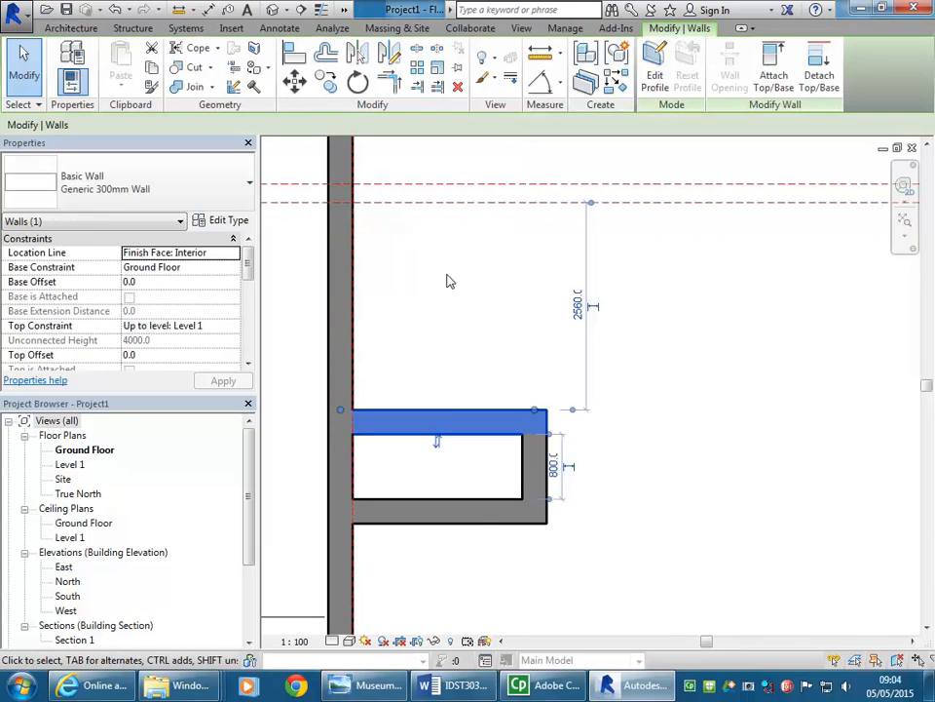
{"action": "left_click", "coordinate": [578, 308]}
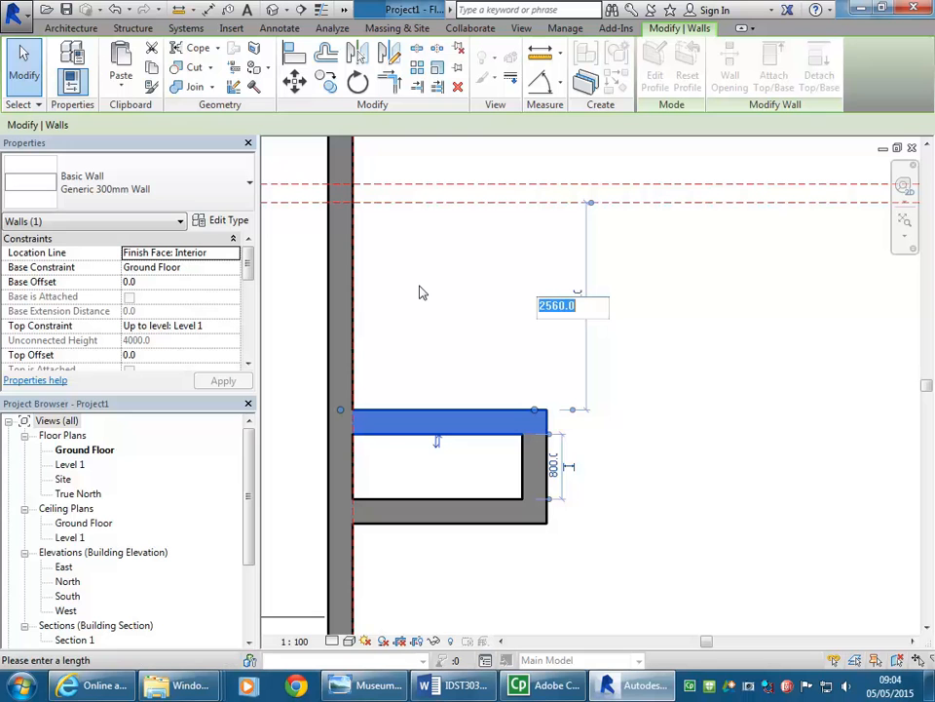
{"action": "left_click", "coordinate": [421, 293]}
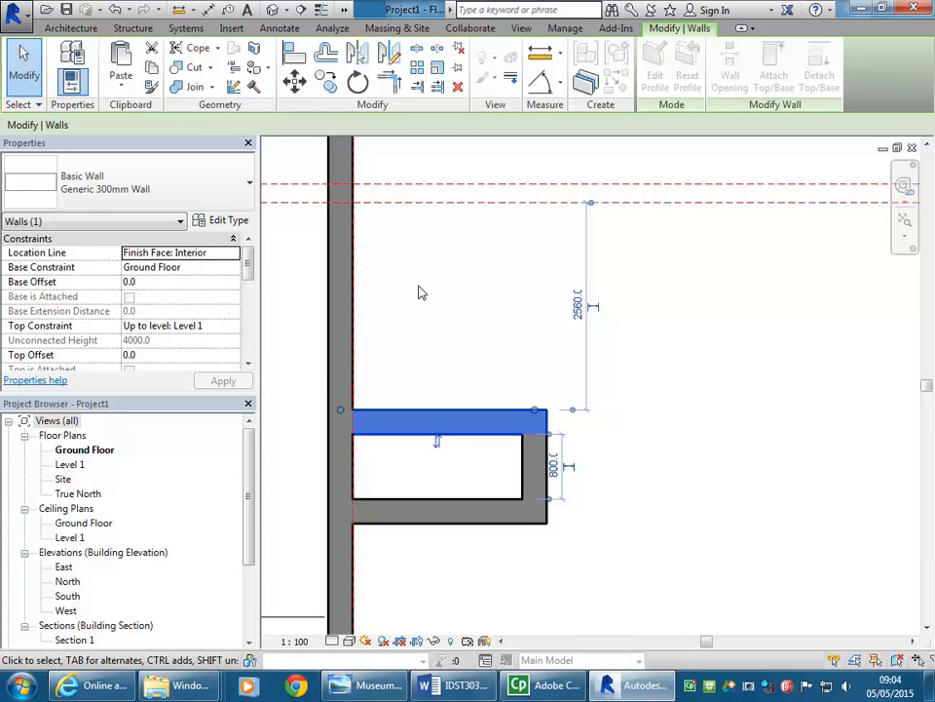
{"action": "left_click", "coordinate": [441, 292]}
{"action": "scroll", "coordinate": [448, 300], "scroll_direction": "down", "scroll_amount": 2}
{"action": "middle_click_drag", "start_coordinate": [452, 310], "coordinate": [449, 388]}
{"action": "left_click", "coordinate": [438, 437]}
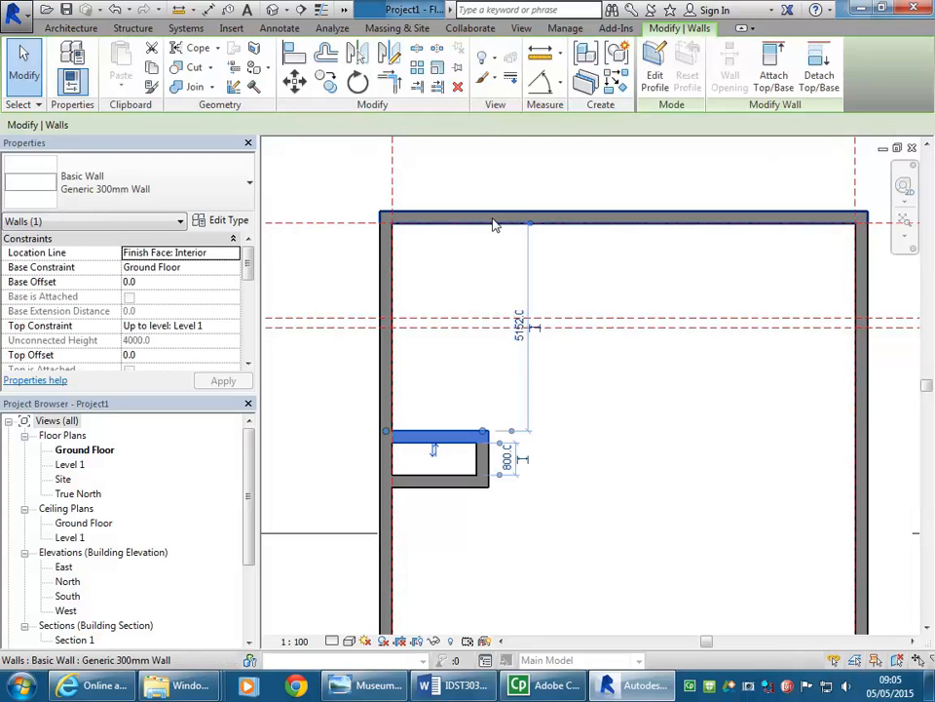
Set the distance between the southern plane of the closely spaced reference-plane pair and the recess's north wall to 2500 mm.
{"action": "left_click", "coordinate": [468, 381]}
{"action": "scroll", "coordinate": [458, 389], "scroll_direction": "up", "scroll_amount": 2}
{"action": "middle_click_drag", "start_coordinate": [444, 398], "coordinate": [513, 329]}
{"action": "left_click", "coordinate": [489, 436]}
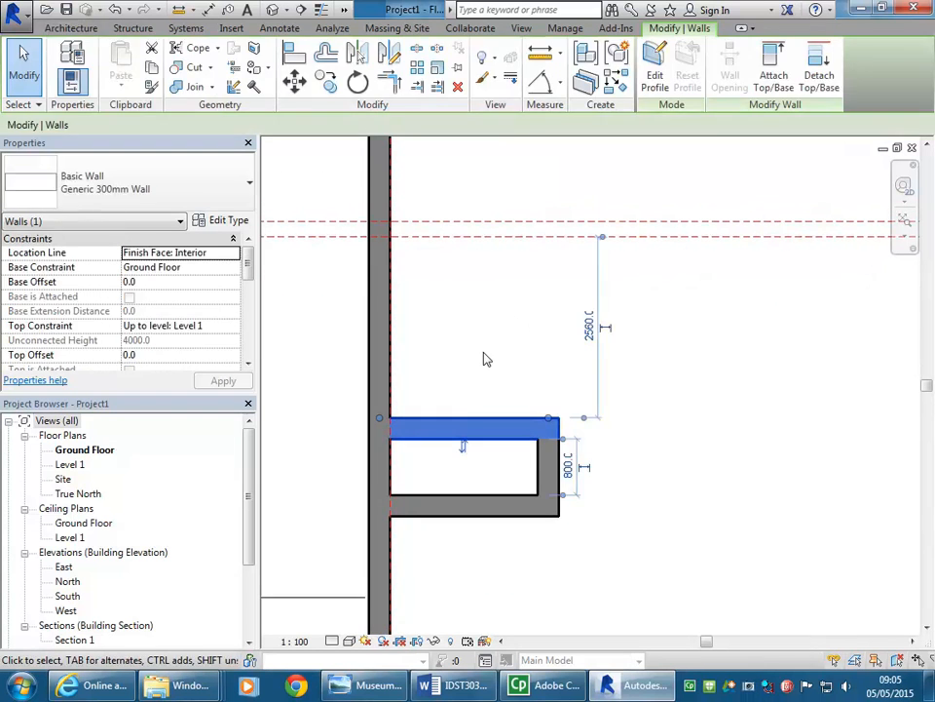
{"action": "left_click", "coordinate": [589, 326]}
{"action": "type", "text": "25"}
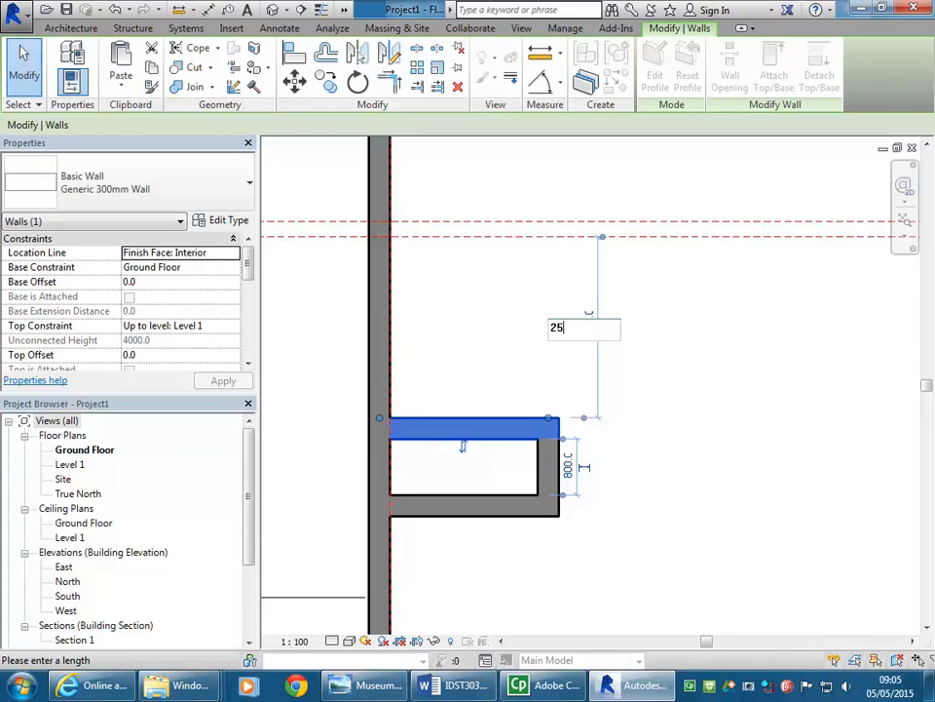
{"action": "key", "text": "Return"}
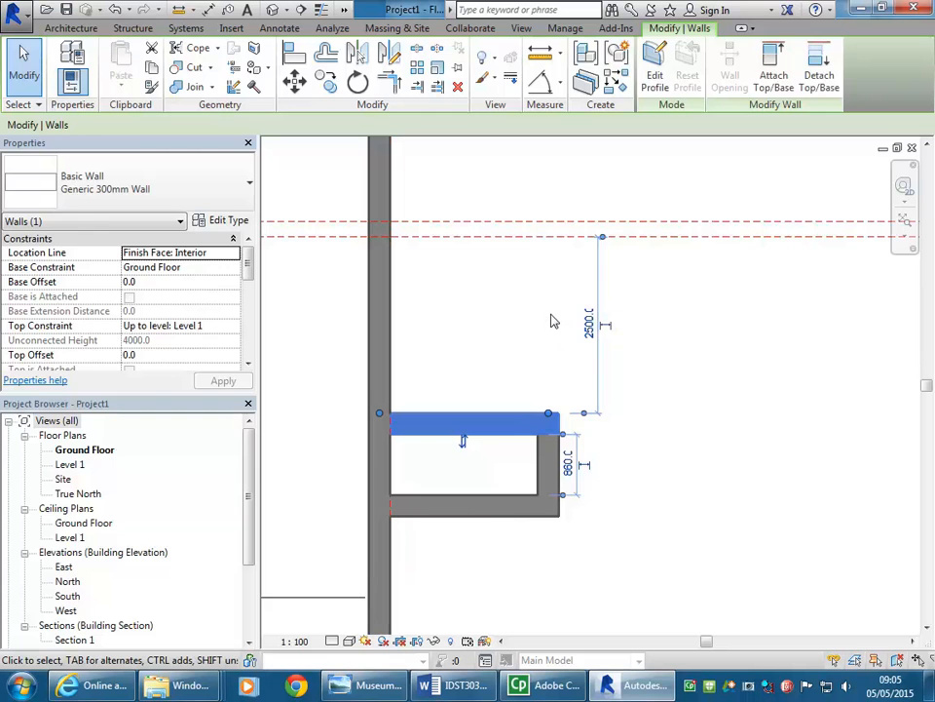
{"action": "key", "text": "Escape"}
Examine the recess's dimensions on the scanned plan, return to Revit and inspect the recess south wall's distance to the north wall.
{"action": "left_click", "coordinate": [368, 685]}
{"action": "left_click_drag", "start_coordinate": [377, 531], "coordinate": [470, 449]}
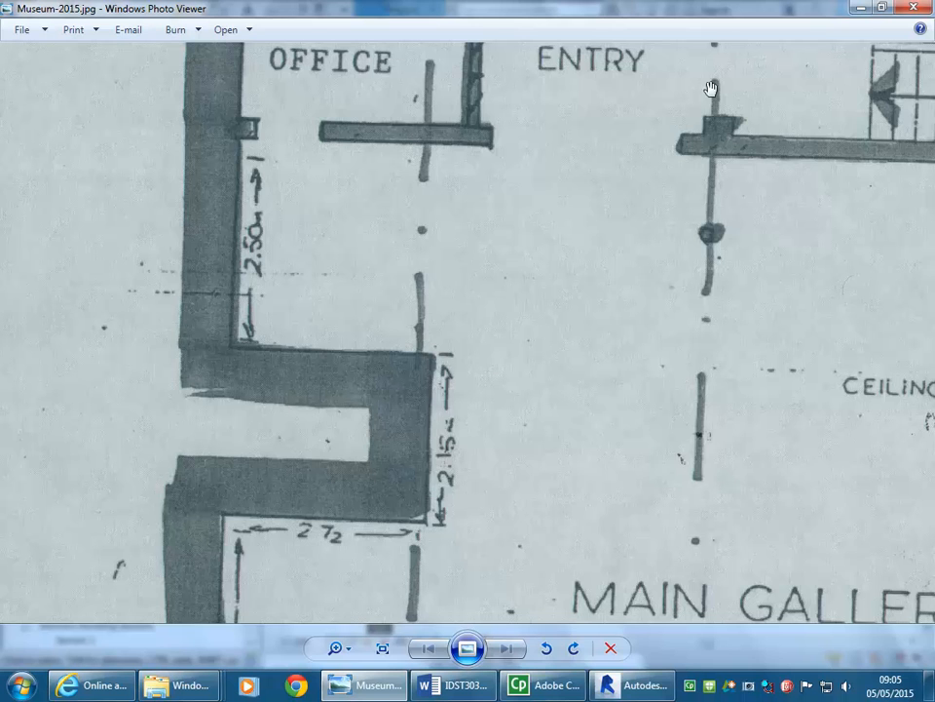
{"action": "left_click", "coordinate": [859, 9]}
{"action": "left_click", "coordinate": [464, 509]}
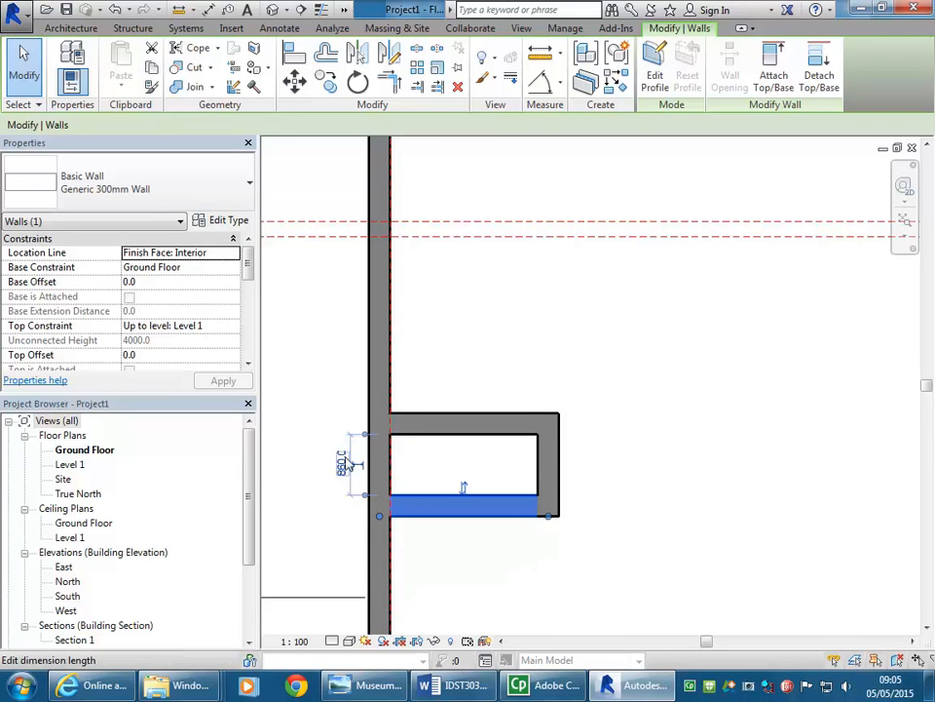
{"action": "scroll", "coordinate": [436, 465], "scroll_direction": "up", "scroll_amount": 3}
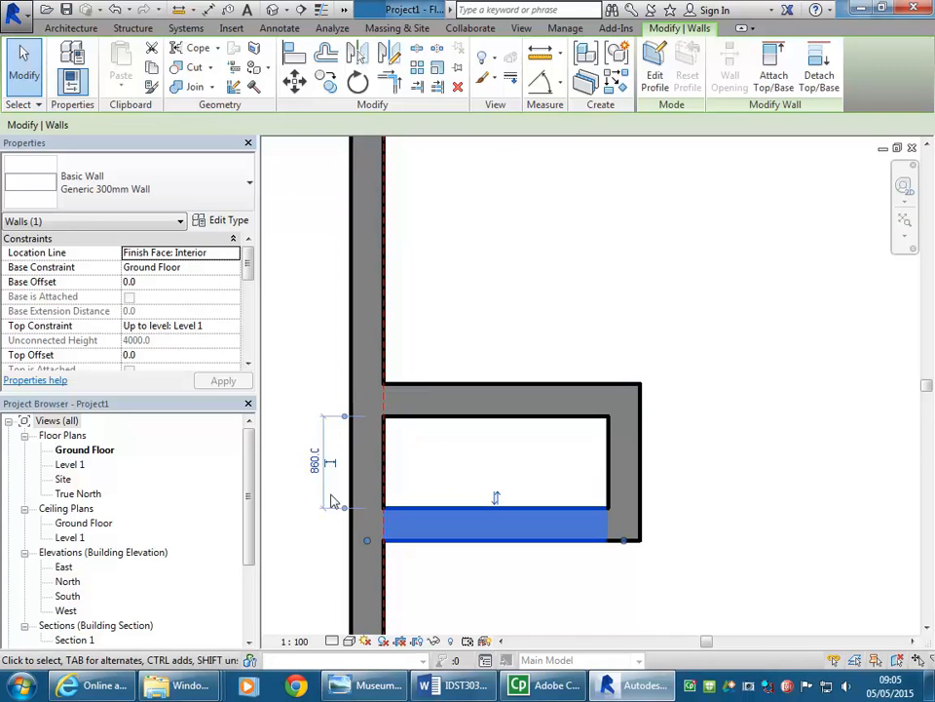
{"action": "left_click", "coordinate": [542, 246]}
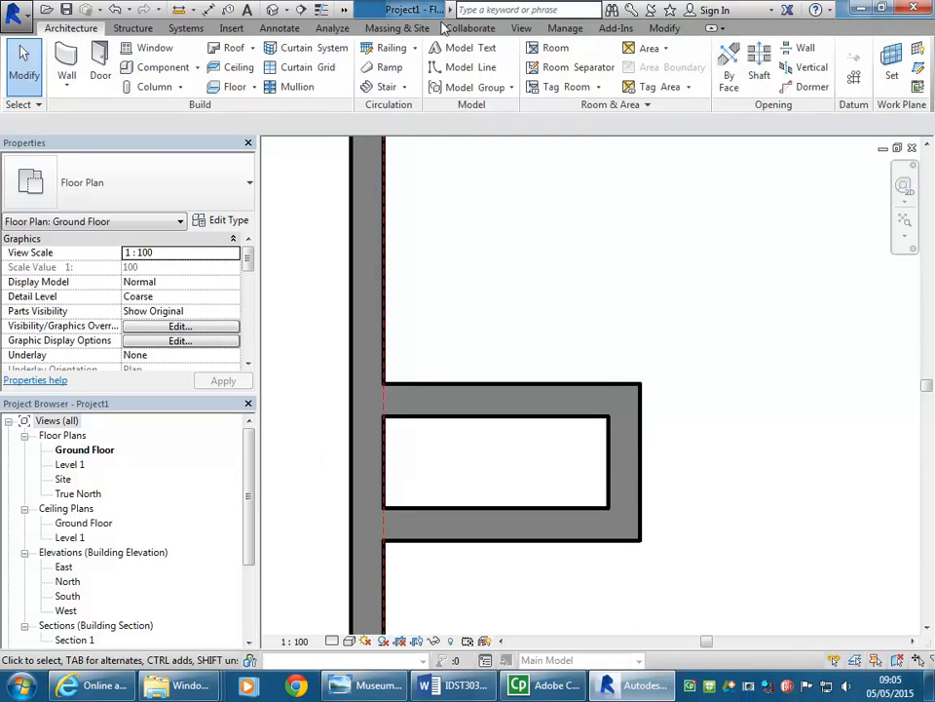
Start an Aligned dimension and set it to reference Wall faces with individual reference picking.
{"action": "left_click", "coordinate": [283, 29]}
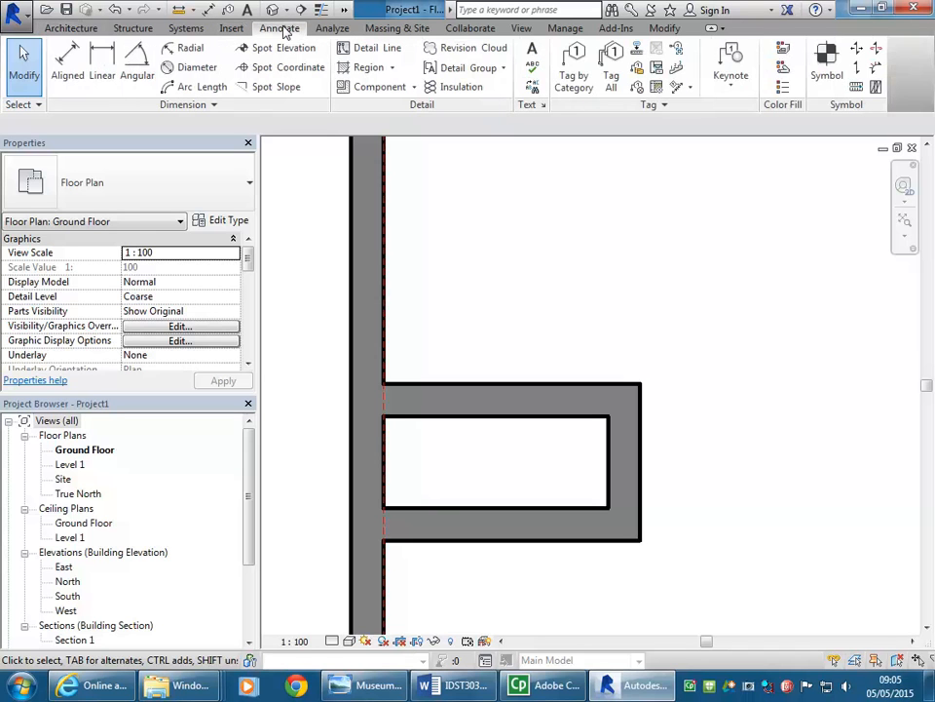
{"action": "left_click", "coordinate": [67, 74]}
{"action": "scroll", "coordinate": [518, 313], "scroll_direction": "down", "scroll_amount": 2}
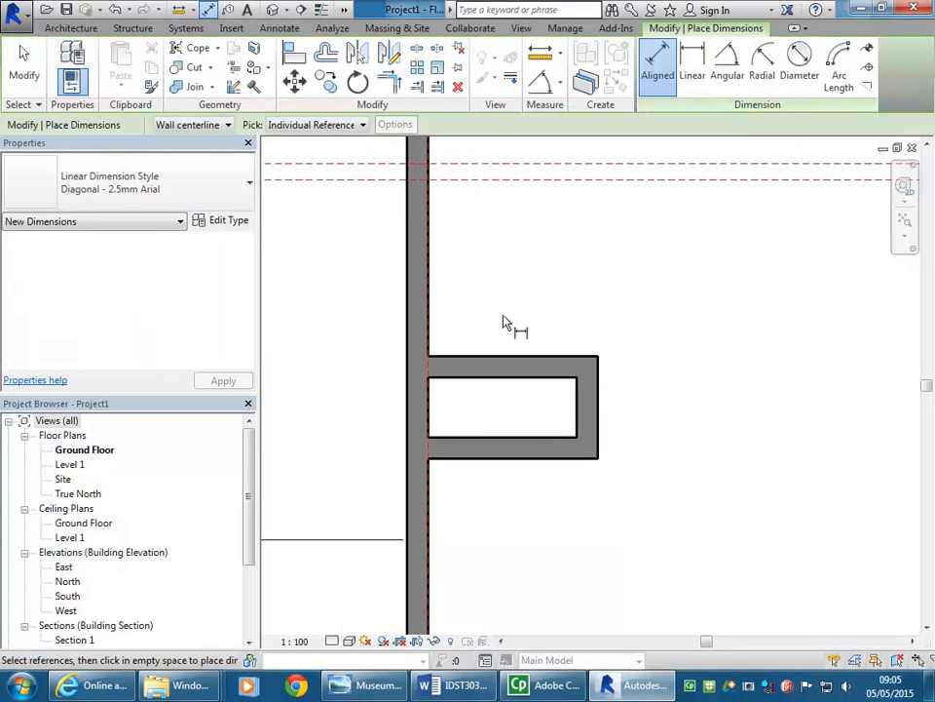
{"action": "middle_click_drag", "start_coordinate": [510, 313], "coordinate": [511, 313]}
{"action": "scroll", "coordinate": [510, 313], "scroll_direction": "up", "scroll_amount": 1}
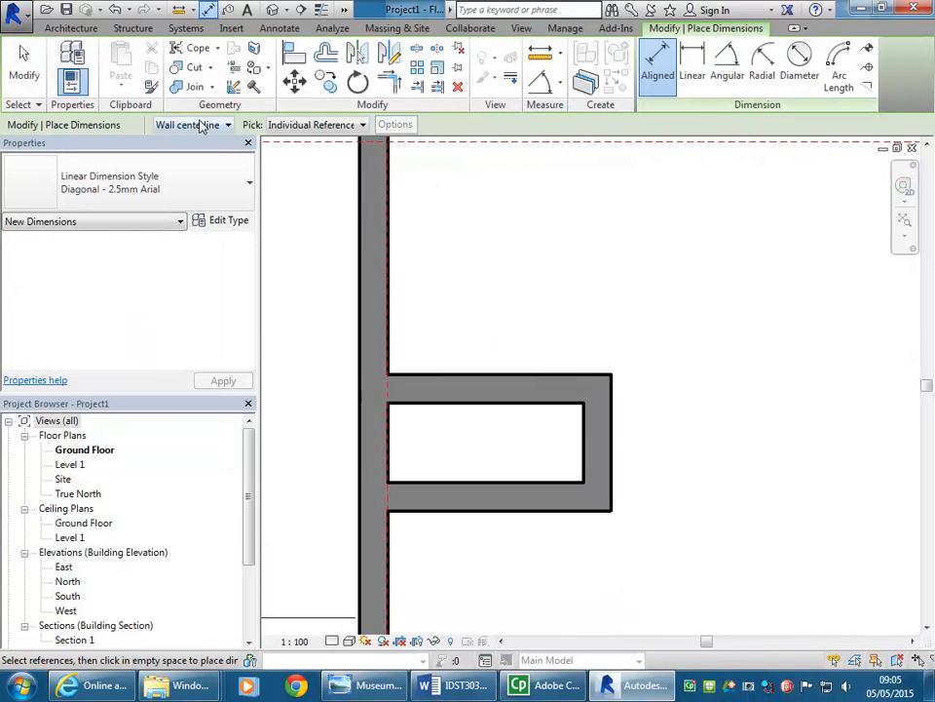
{"action": "left_click", "coordinate": [202, 127]}
{"action": "left_click", "coordinate": [201, 126]}
{"action": "middle_click_drag", "start_coordinate": [543, 327], "coordinate": [532, 318]}
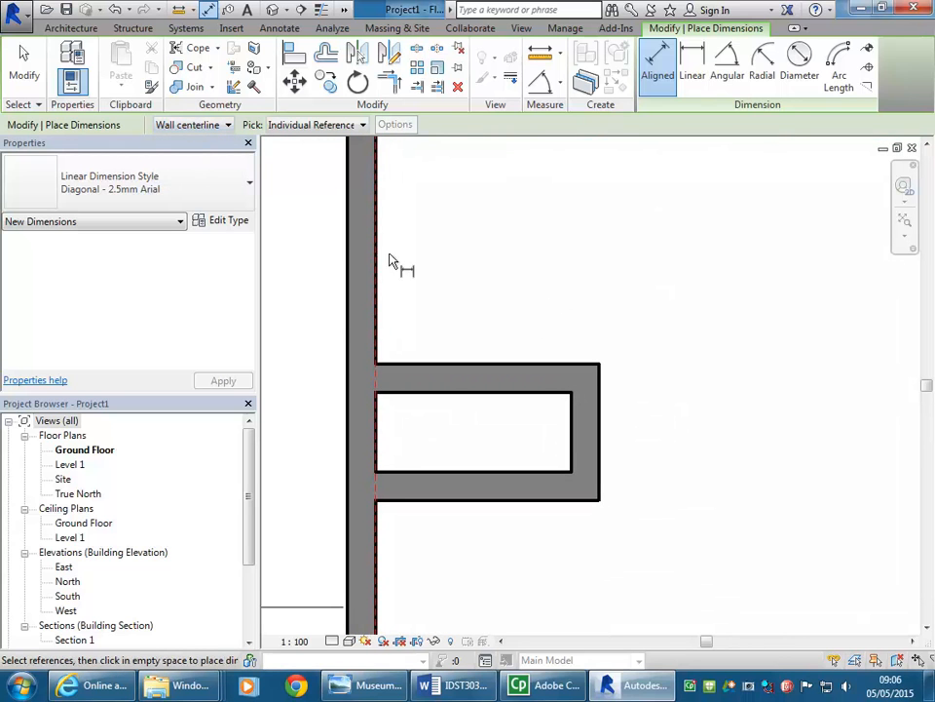
{"action": "left_click", "coordinate": [190, 126]}
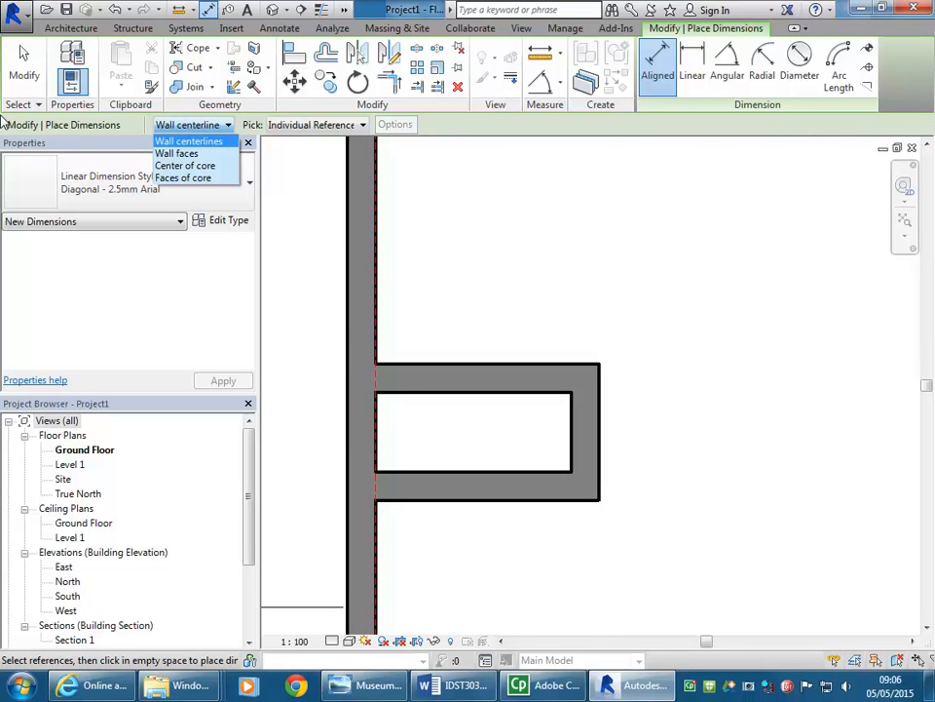
{"action": "left_click", "coordinate": [182, 157]}
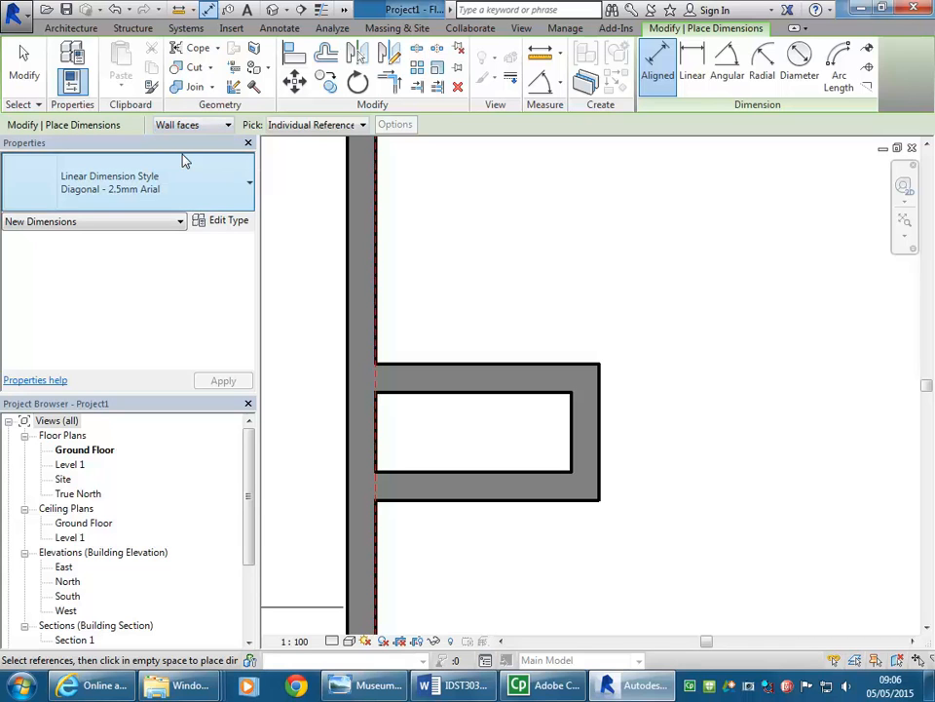
Dimension the recess between the outer faces of its north and south walls, placing the dimension west of the outer wall.
{"action": "left_click", "coordinate": [476, 367]}
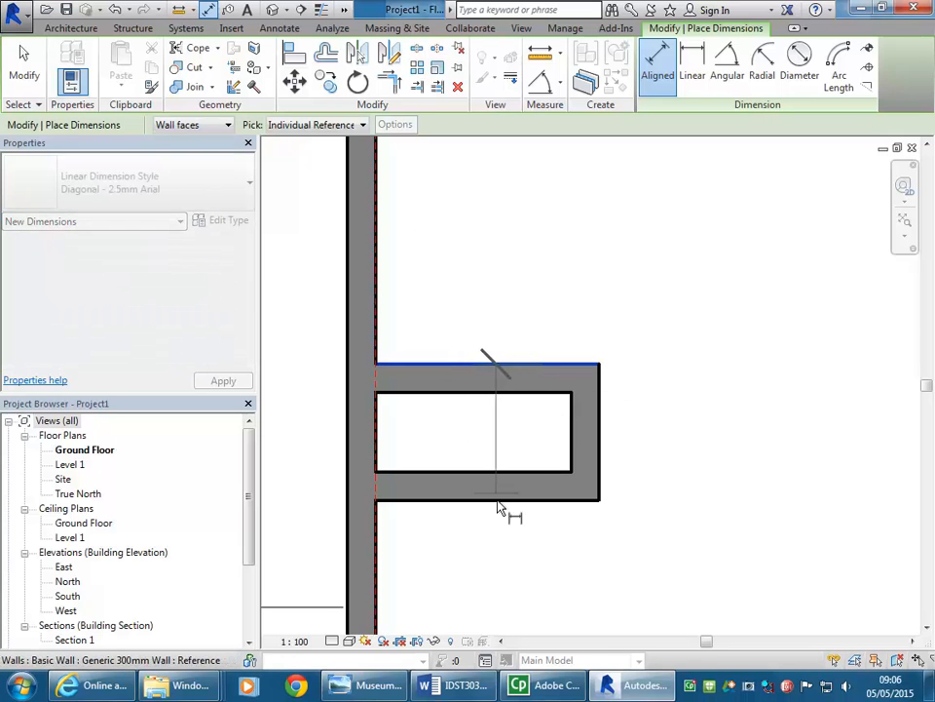
{"action": "left_click", "coordinate": [496, 506]}
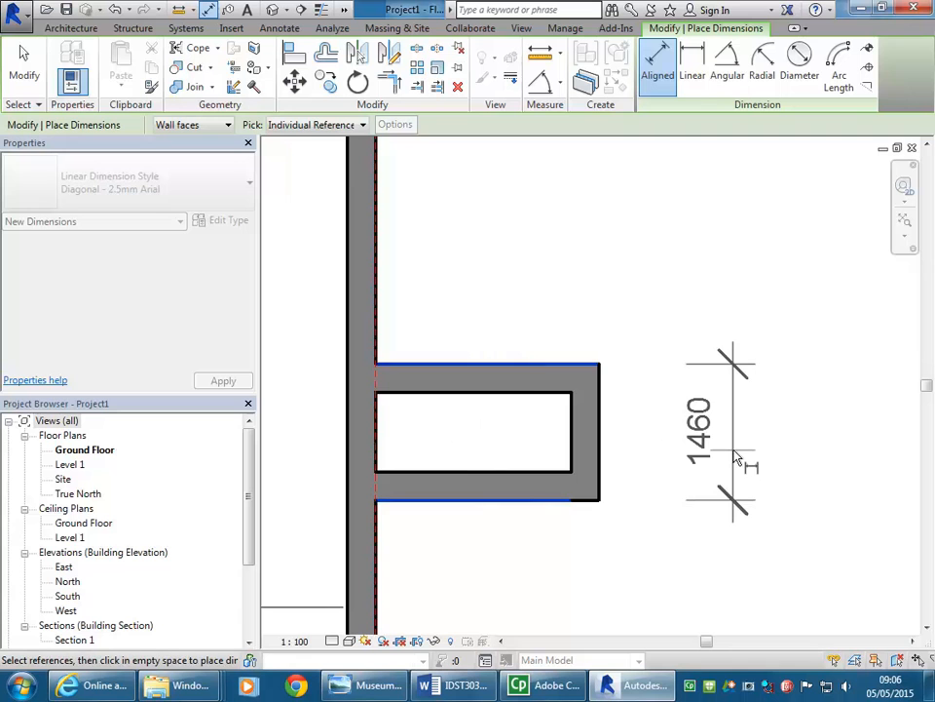
{"action": "scroll", "coordinate": [662, 450], "scroll_direction": "down", "scroll_amount": 1}
{"action": "middle_click_drag", "start_coordinate": [662, 450], "coordinate": [729, 440]}
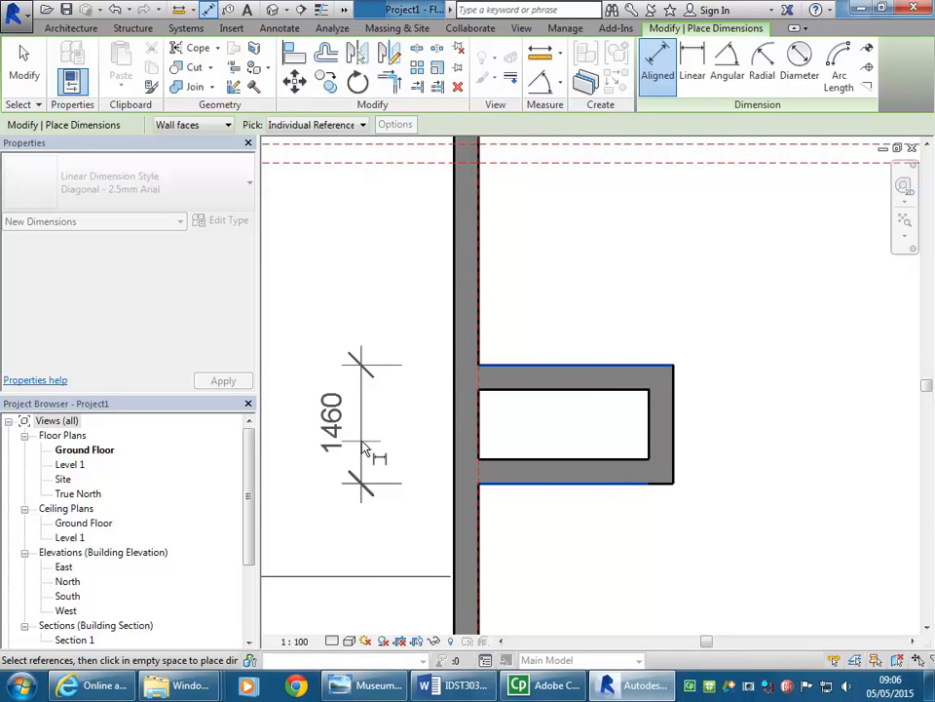
{"action": "left_click", "coordinate": [353, 450]}
{"action": "middle_click_drag", "start_coordinate": [349, 334], "coordinate": [319, 334]}
{"action": "key", "text": "Escape"}
{"action": "key", "text": "Escape"}
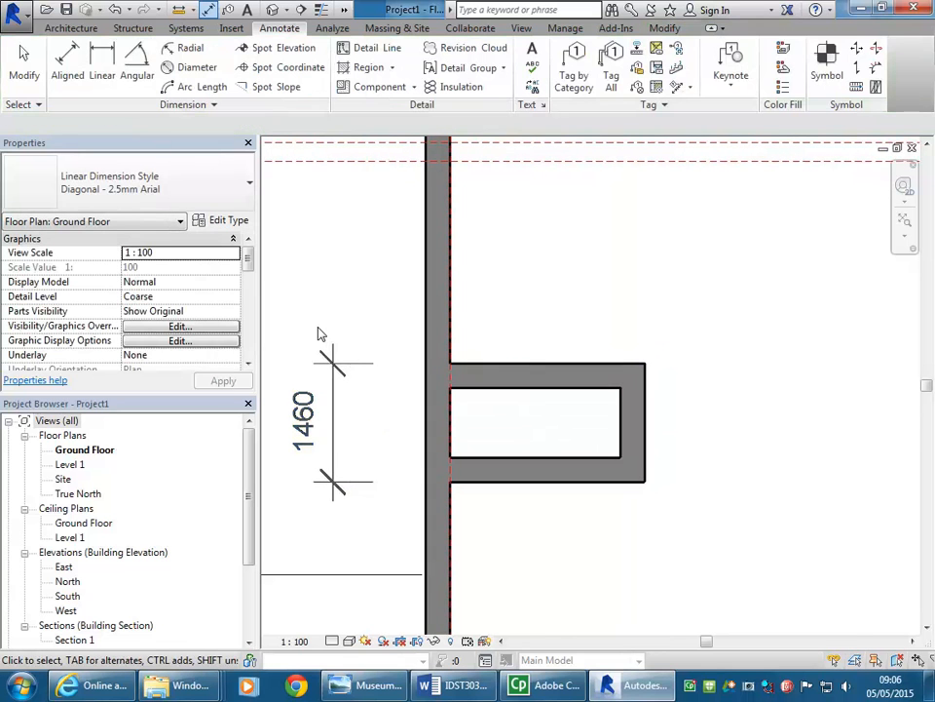
Check the recess's overall depth on the scanned plan and set its outer north-south dimension to 2150 mm by moving the south wall.
{"action": "left_click", "coordinate": [375, 687]}
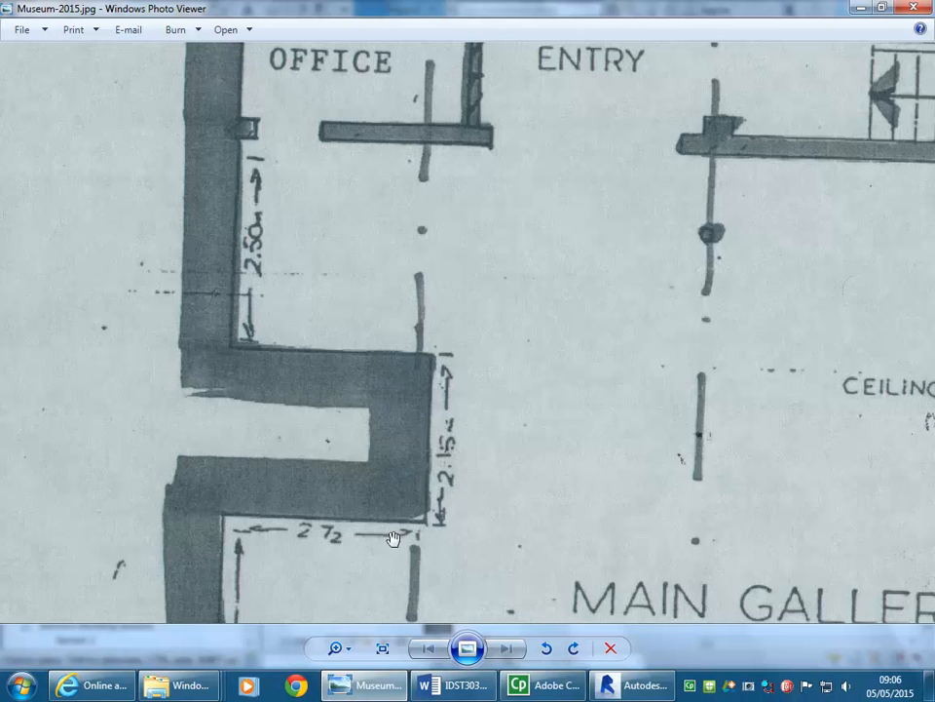
{"action": "left_click", "coordinate": [366, 687]}
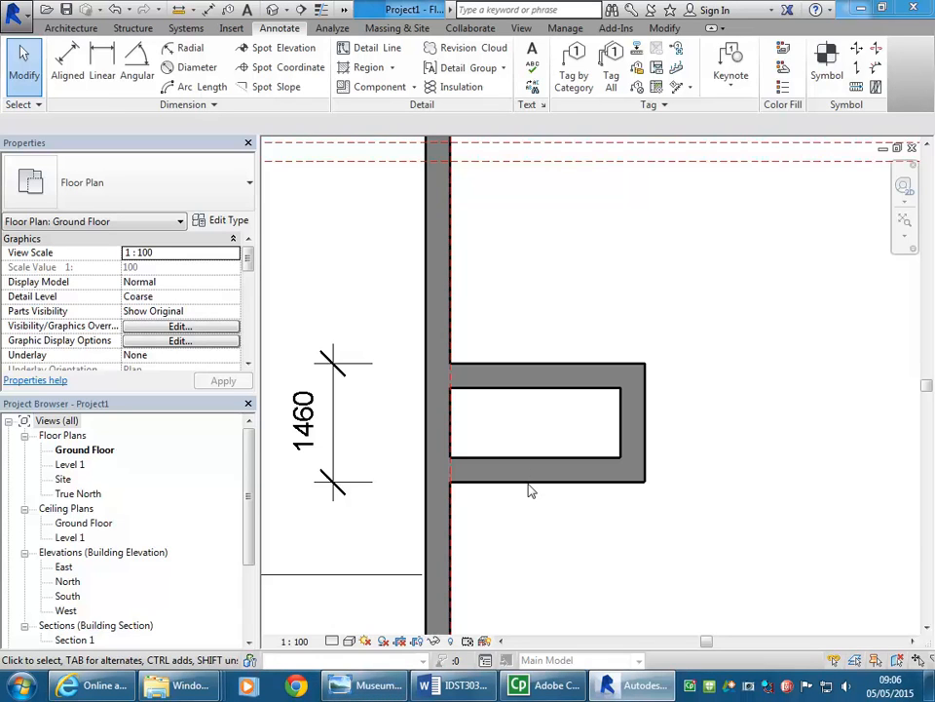
{"action": "scroll", "coordinate": [526, 331], "scroll_direction": "down", "scroll_amount": 2}
{"action": "left_click", "coordinate": [506, 417]}
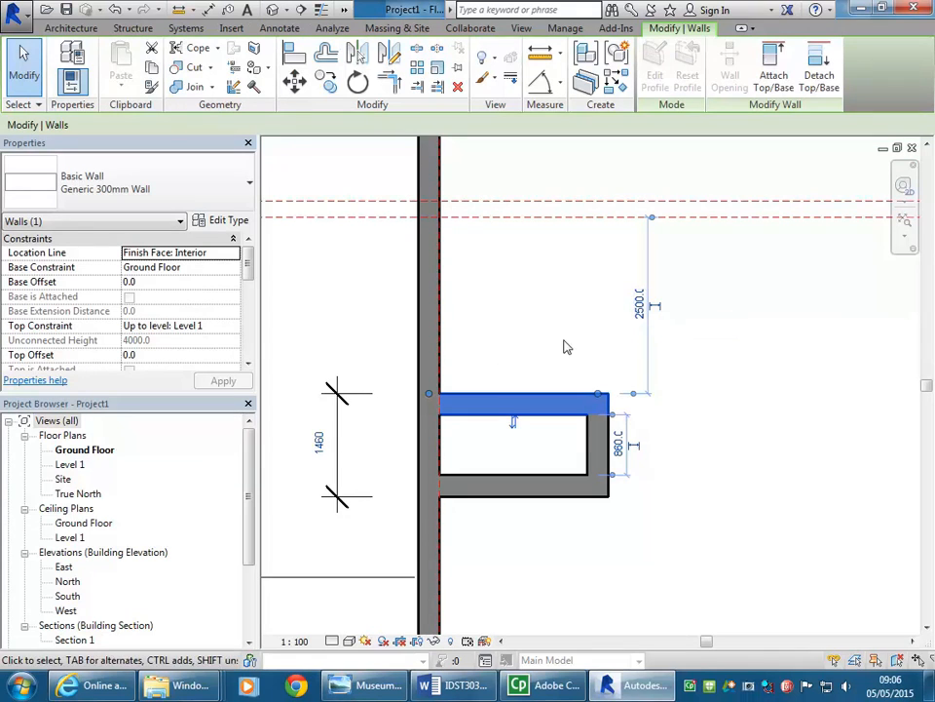
{"action": "left_click", "coordinate": [486, 495]}
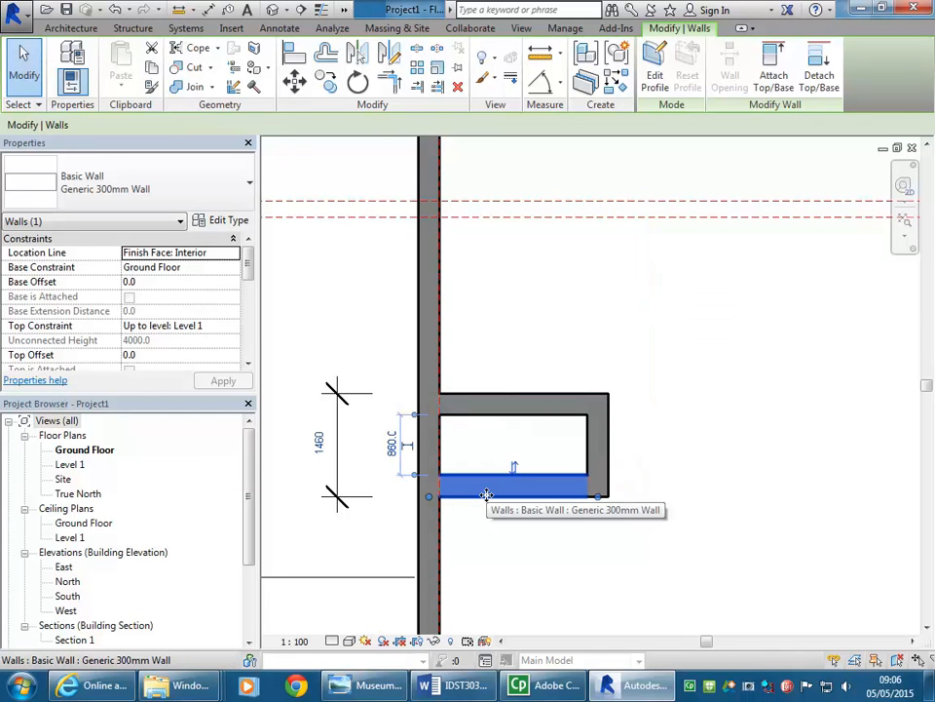
{"action": "scroll", "coordinate": [336, 443], "scroll_direction": "up", "scroll_amount": 2}
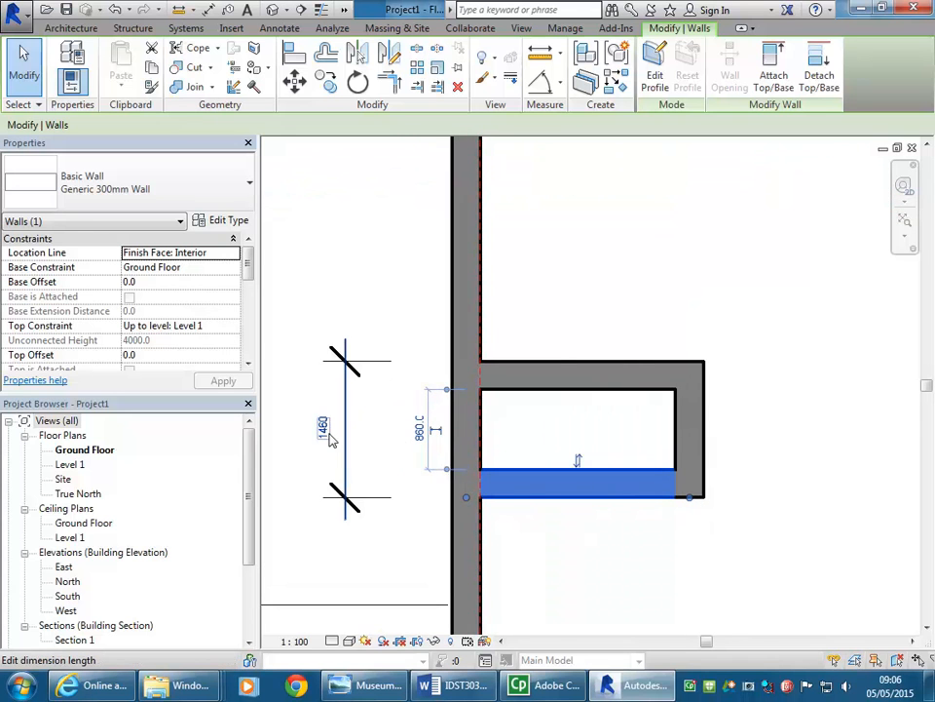
{"action": "left_click", "coordinate": [326, 430]}
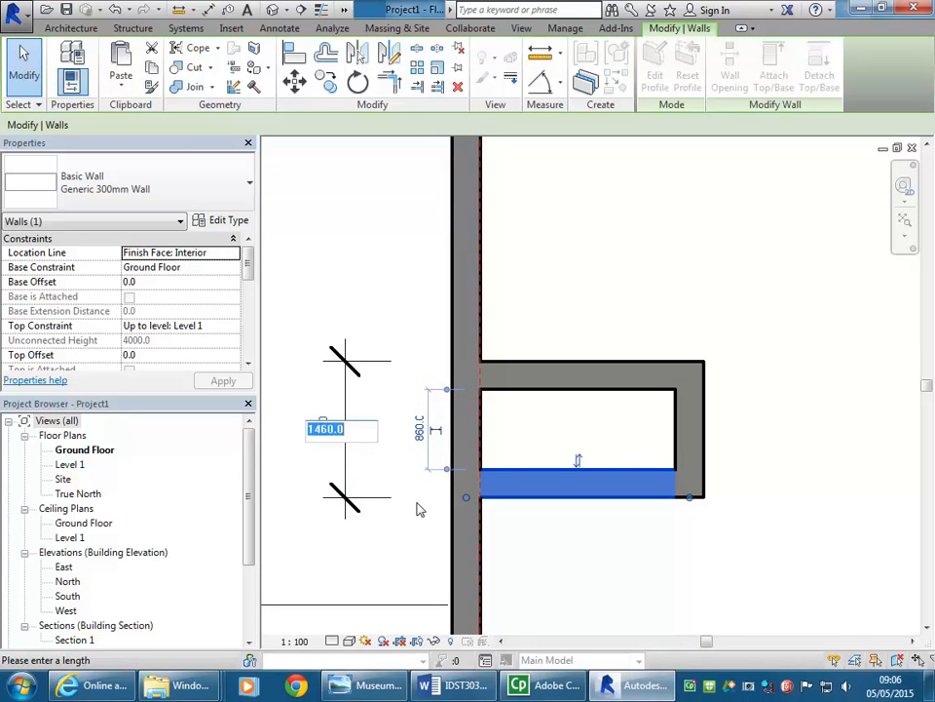
{"action": "type", "text": "2150"}
{"action": "key", "text": "Return"}
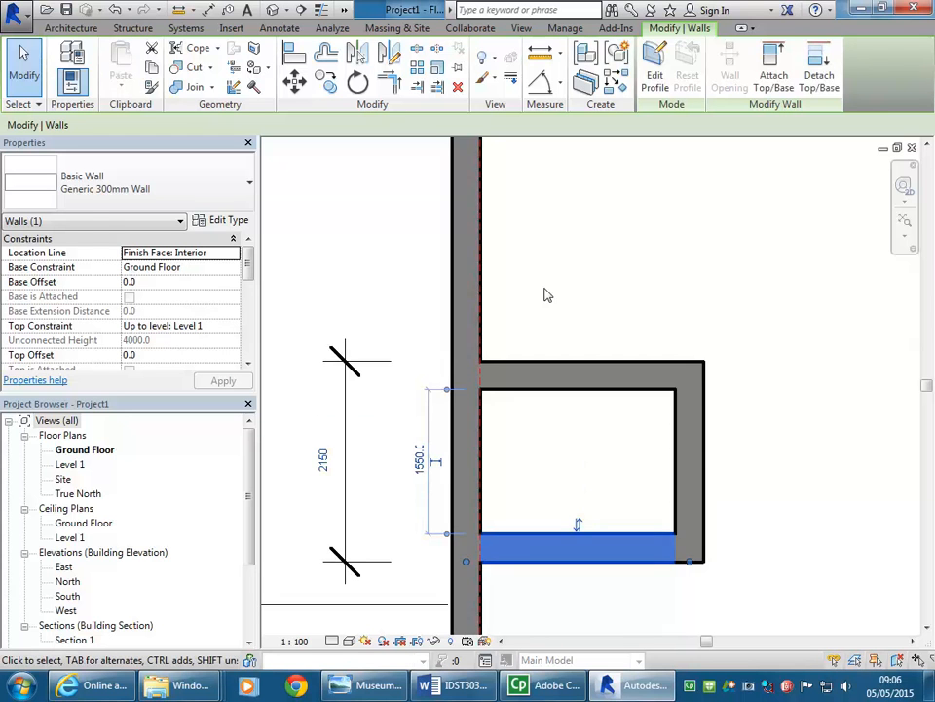
{"action": "key", "text": "Escape"}
Open the distance between the recess's south wall and the building's south wall for editing.
{"action": "scroll", "coordinate": [557, 291], "scroll_direction": "down", "scroll_amount": 2}
{"action": "middle_click_drag", "start_coordinate": [557, 291], "coordinate": [490, 201]}
{"action": "scroll", "coordinate": [489, 201], "scroll_direction": "up", "scroll_amount": 1}
{"action": "scroll", "coordinate": [487, 282], "scroll_direction": "down", "scroll_amount": 4}
{"action": "middle_click_drag", "start_coordinate": [502, 417], "coordinate": [519, 433]}
{"action": "scroll", "coordinate": [533, 471], "scroll_direction": "up", "scroll_amount": 1}
{"action": "scroll", "coordinate": [526, 471], "scroll_direction": "up", "scroll_amount": 1}
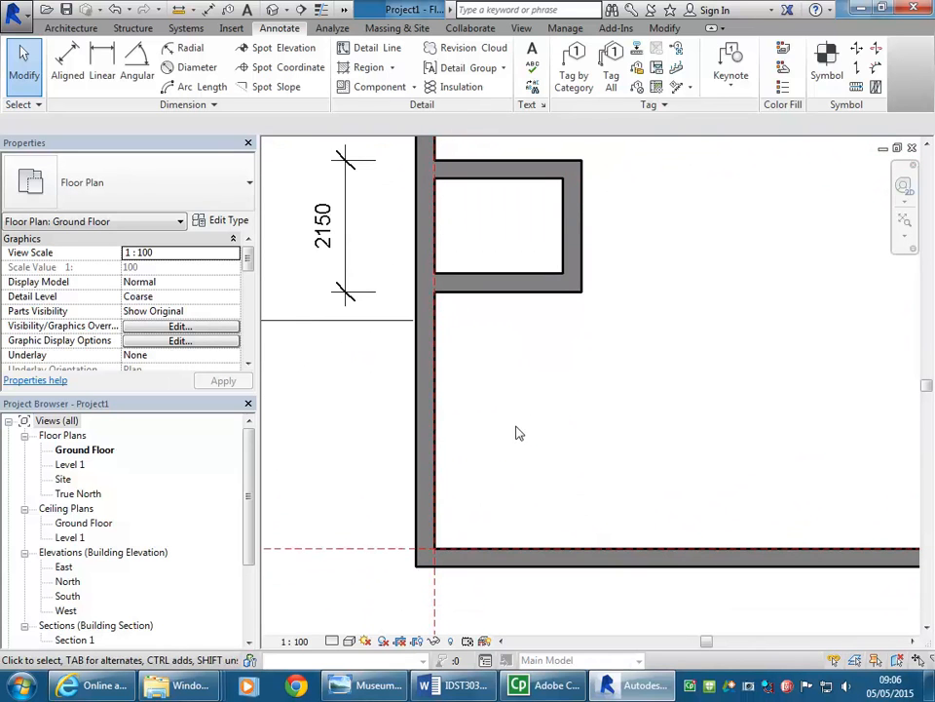
{"action": "left_click", "coordinate": [517, 300]}
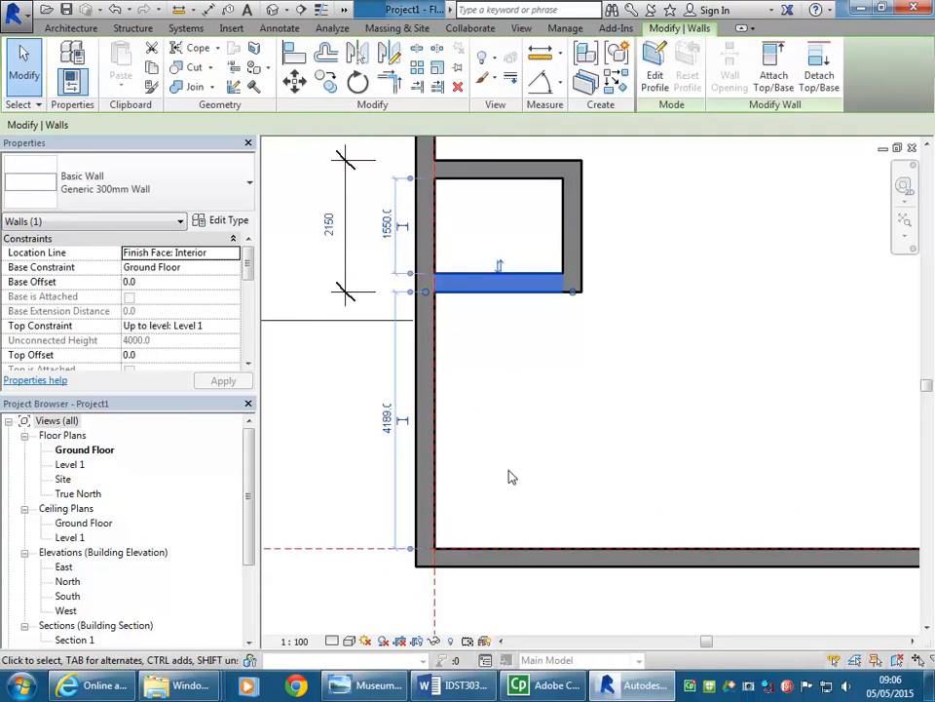
{"action": "left_click", "coordinate": [384, 429]}
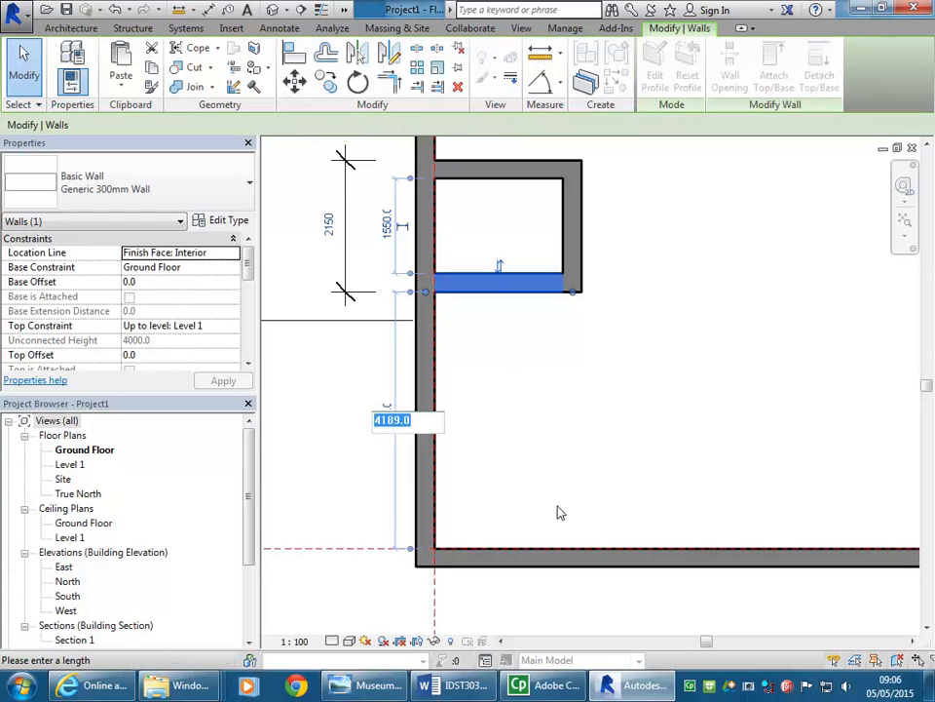
Check the distance between the recess and the building's south wall on the scanned plan and clear the wall selection in the floor plan.
{"action": "left_click", "coordinate": [375, 685]}
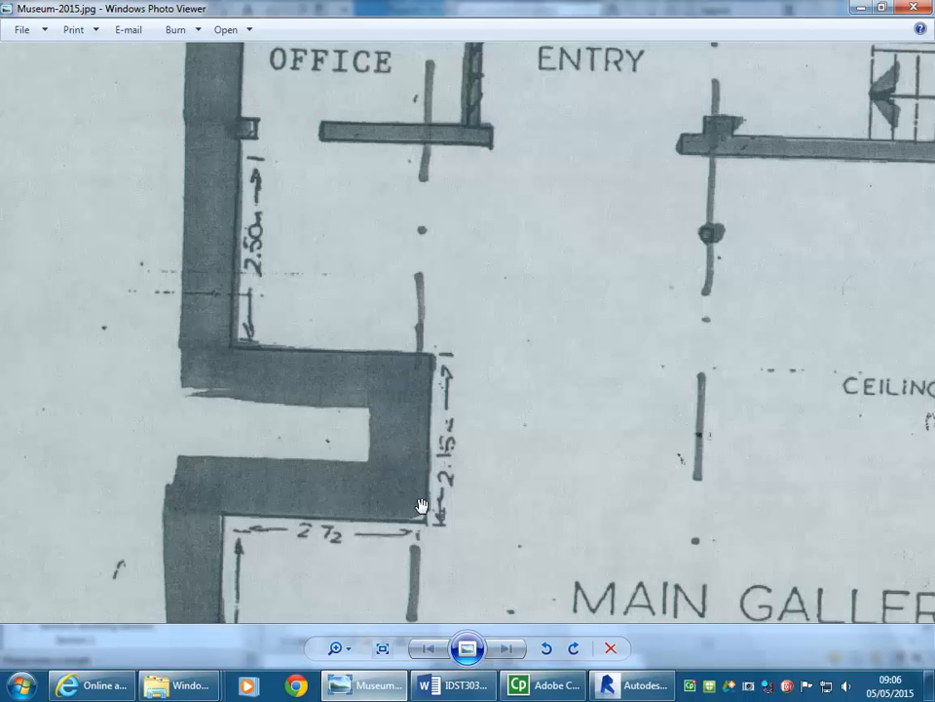
{"action": "scroll", "coordinate": [418, 499], "scroll_direction": "down", "scroll_amount": 4}
{"action": "scroll", "coordinate": [382, 443], "scroll_direction": "up", "scroll_amount": 2}
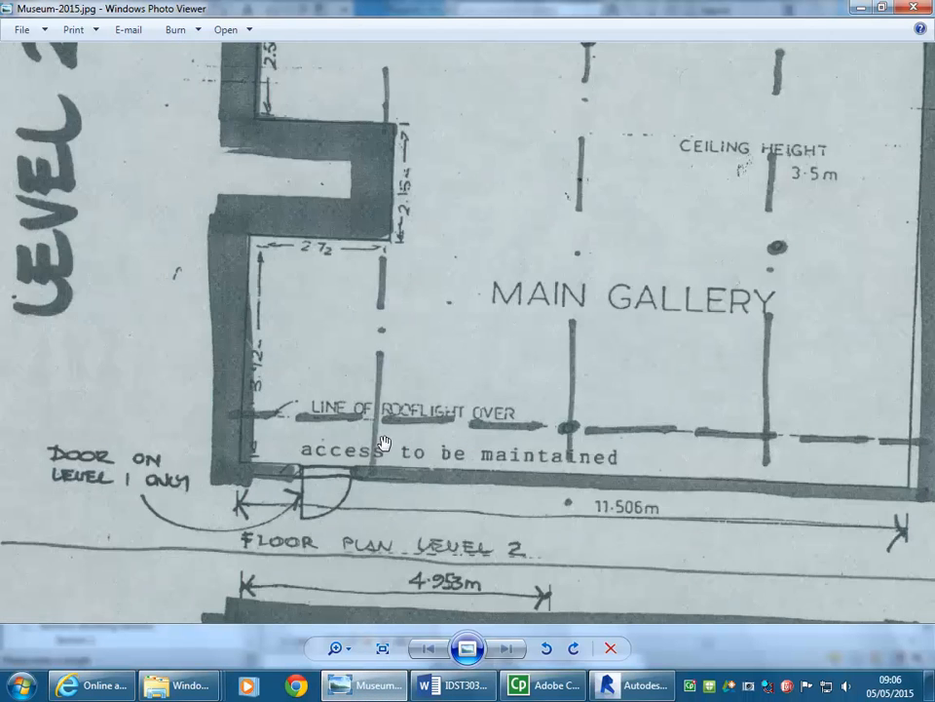
{"action": "scroll", "coordinate": [324, 374], "scroll_direction": "up", "scroll_amount": 1}
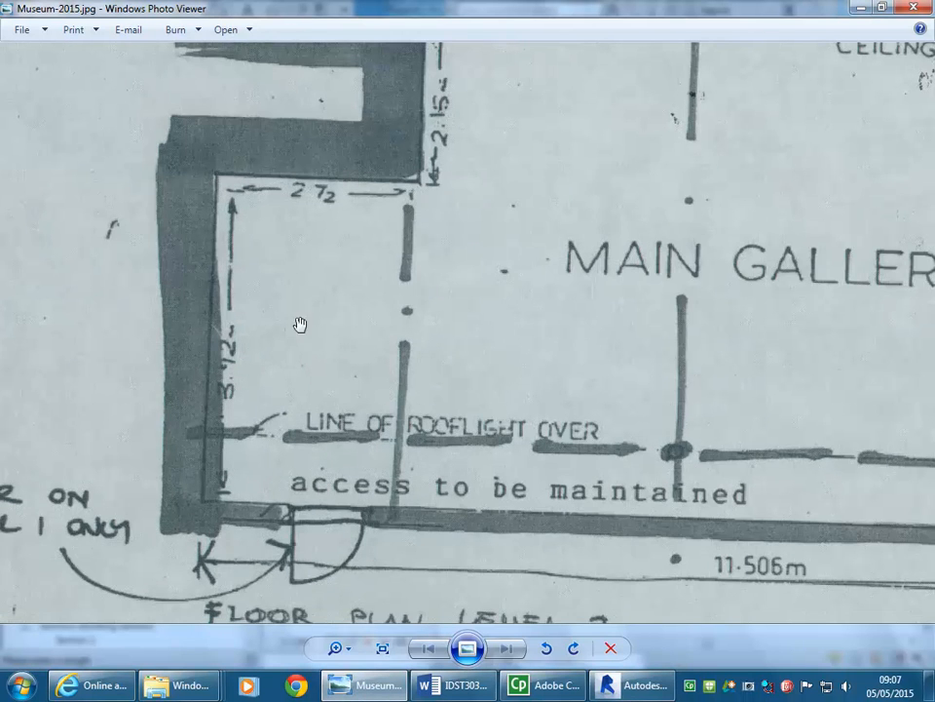
{"action": "scroll", "coordinate": [307, 320], "scroll_direction": "down", "scroll_amount": 2}
{"action": "left_click_drag", "start_coordinate": [363, 308], "coordinate": [335, 431]}
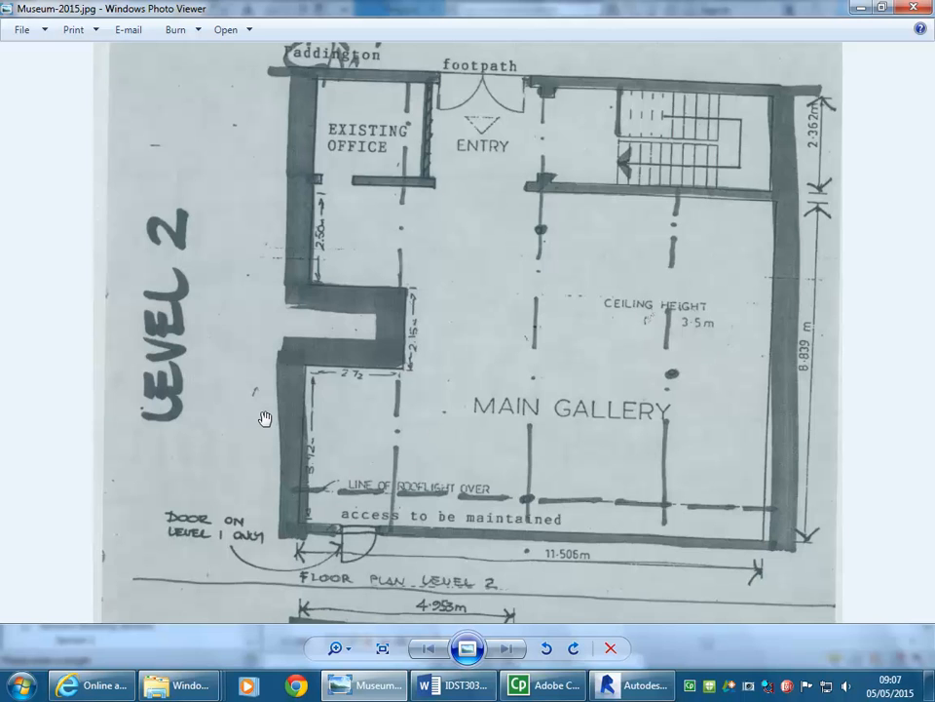
{"action": "left_click", "coordinate": [861, 7]}
{"action": "scroll", "coordinate": [672, 368], "scroll_direction": "down", "scroll_amount": 2}
{"action": "mouse_move", "coordinate": [673, 367]}
{"action": "middle_mouse_down"}
{"action": "mouse_move", "coordinate": [583, 382]}
{"action": "mouse_move", "coordinate": [516, 411]}
{"action": "mouse_move", "coordinate": [517, 433]}
{"action": "middle_mouse_up"}
{"action": "scroll", "coordinate": [516, 411], "scroll_direction": "down", "scroll_amount": 3}
{"action": "left_click", "coordinate": [535, 435]}
{"action": "middle_click_drag", "start_coordinate": [615, 335], "coordinate": [626, 396]}
{"action": "scroll", "coordinate": [551, 388], "scroll_direction": "down", "scroll_amount": 1}
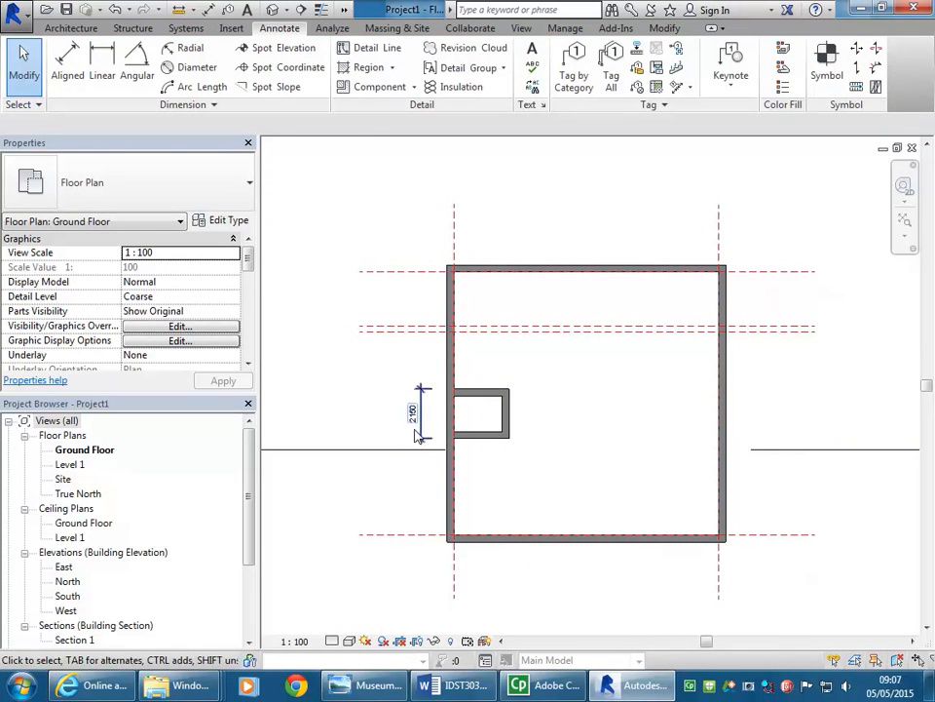
{"action": "scroll", "coordinate": [546, 483], "scroll_direction": "up", "scroll_amount": 1}
{"action": "middle_click", "coordinate": [474, 484]}
{"action": "middle_click", "coordinate": [474, 483]}
{"action": "scroll", "coordinate": [595, 380], "scroll_direction": "up", "scroll_amount": 3}
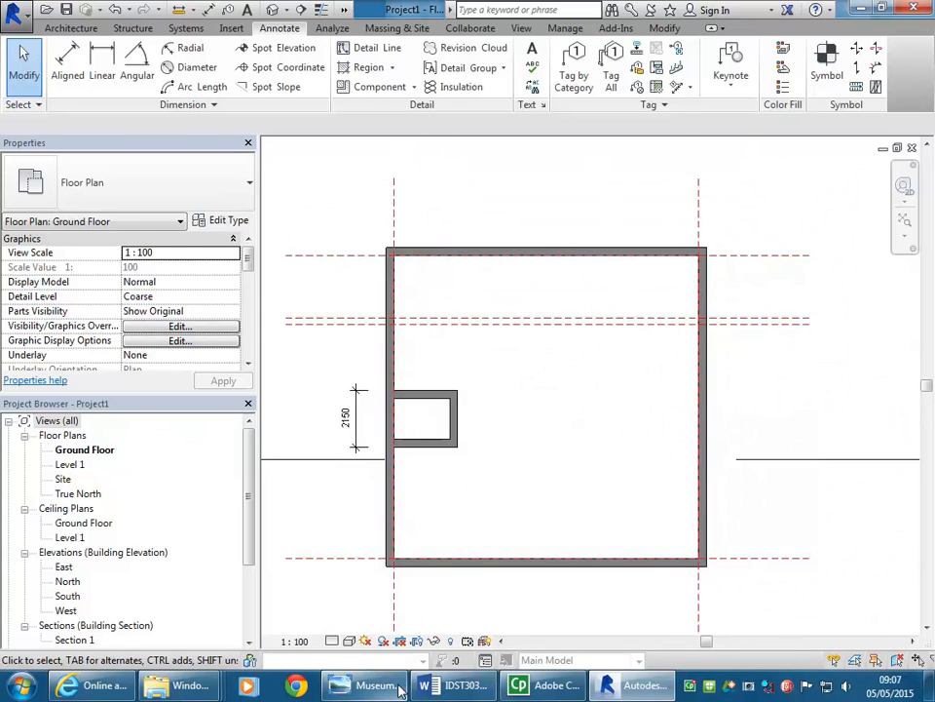
Check the recess's east-west length on the scanned plan and inspect the temporary dimensions of the recess's east wall.
{"action": "left_click", "coordinate": [398, 690]}
{"action": "scroll", "coordinate": [296, 336], "scroll_direction": "up", "scroll_amount": 5}
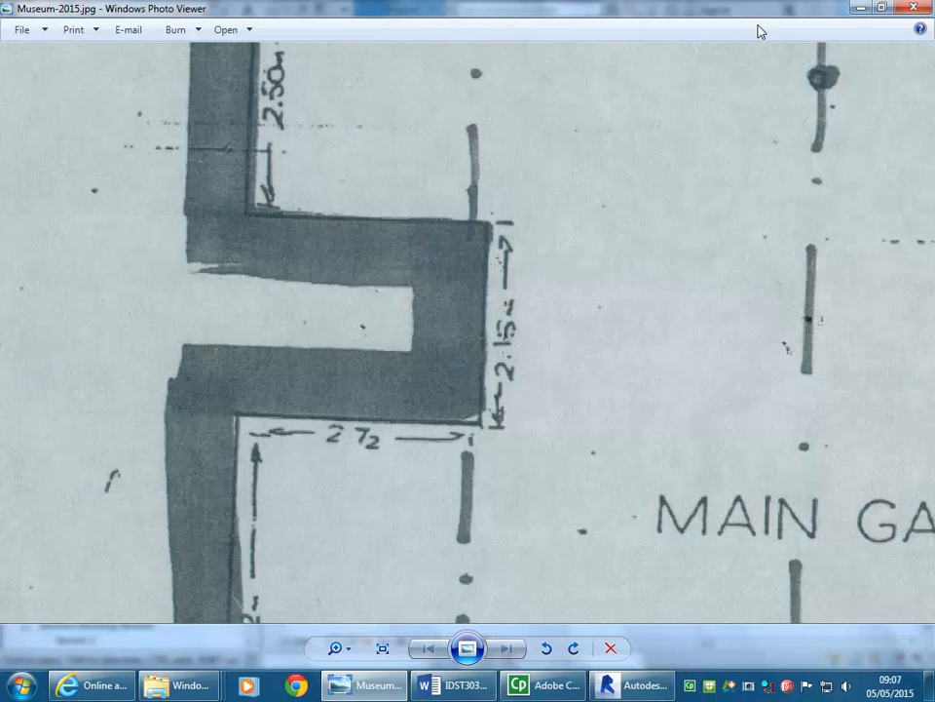
{"action": "left_click", "coordinate": [861, 9]}
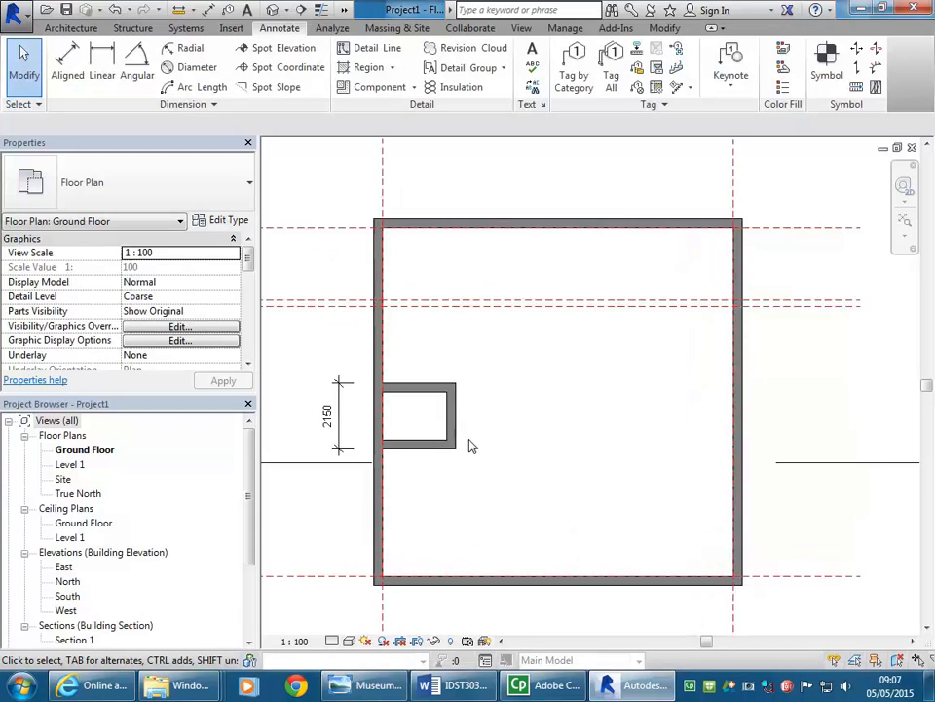
{"action": "scroll", "coordinate": [503, 381], "scroll_direction": "up", "scroll_amount": 2}
{"action": "left_click", "coordinate": [495, 343]}
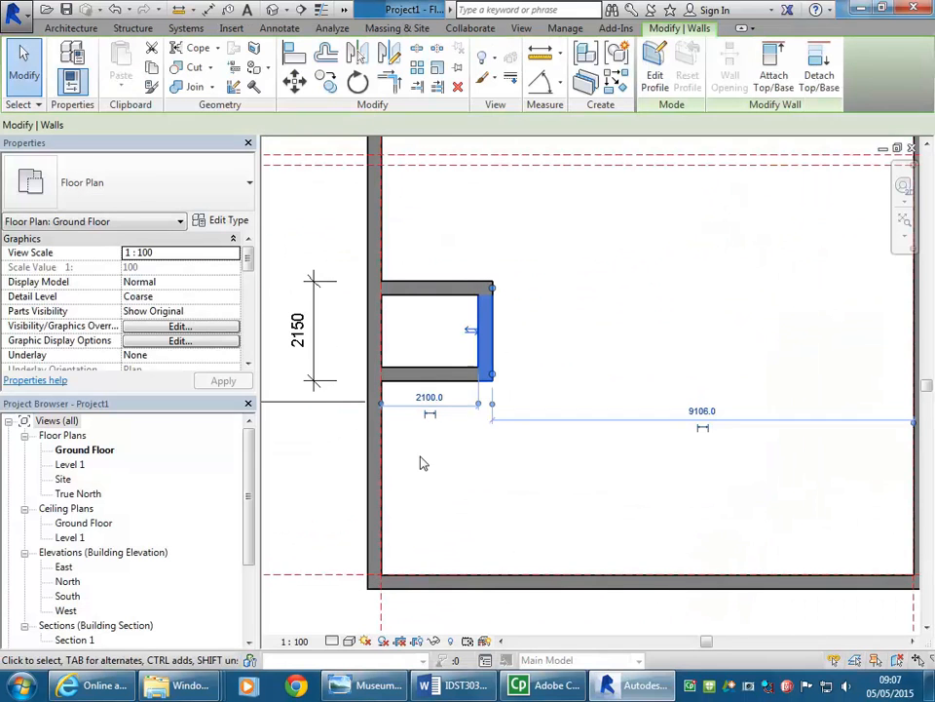
{"action": "scroll", "coordinate": [421, 388], "scroll_direction": "up", "scroll_amount": 1}
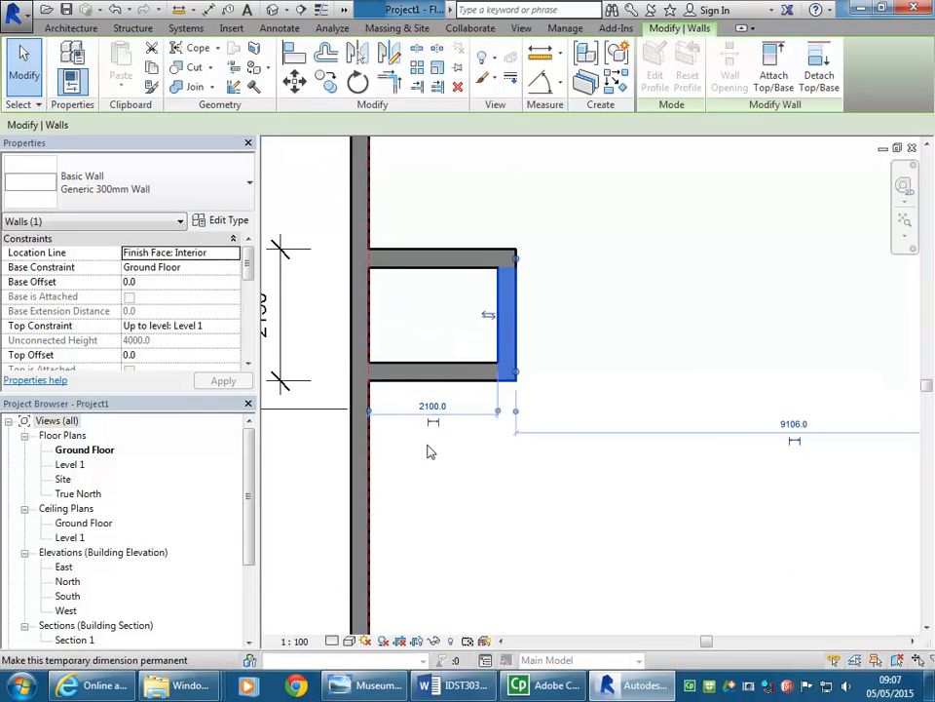
{"action": "left_click", "coordinate": [438, 487]}
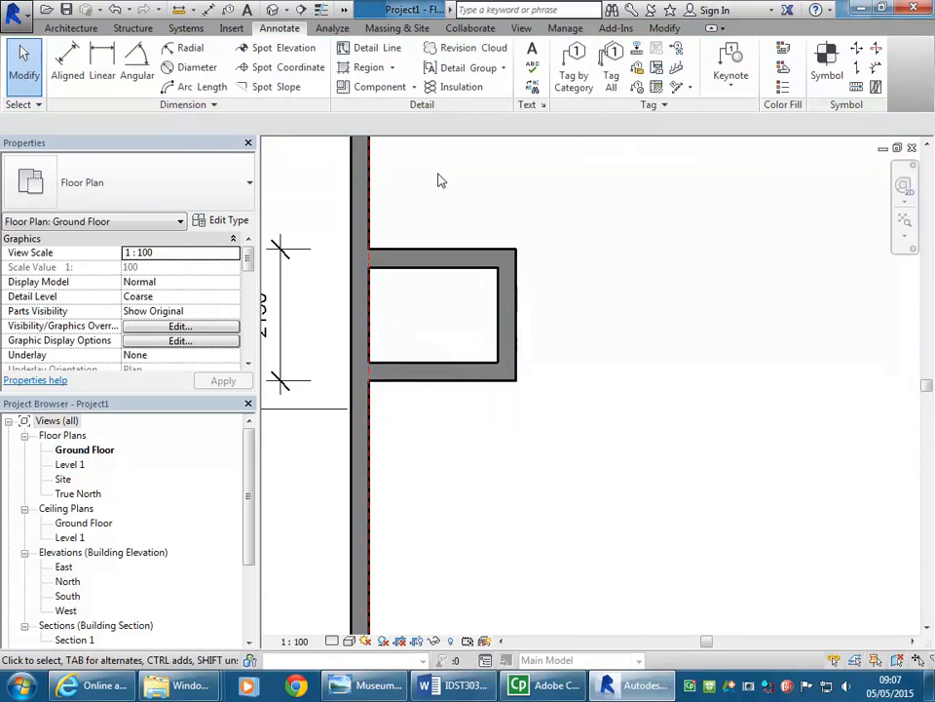
Add an Aligned dimension from the building's west wall inner face to the recess's outer east face, placed south of the recess.
{"action": "left_click", "coordinate": [66, 64]}
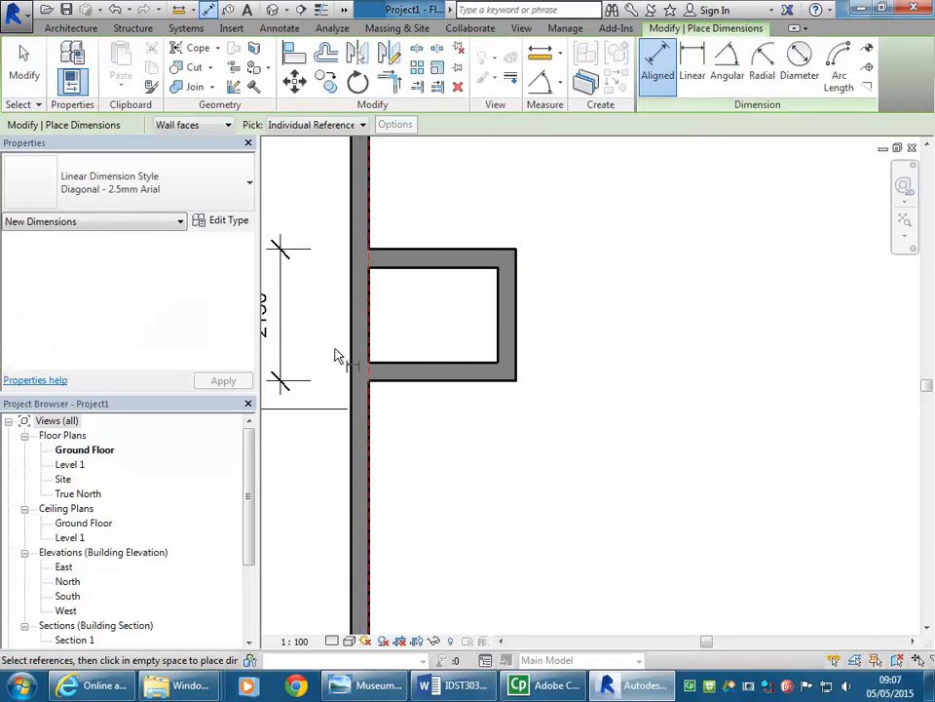
{"action": "left_click", "coordinate": [372, 429]}
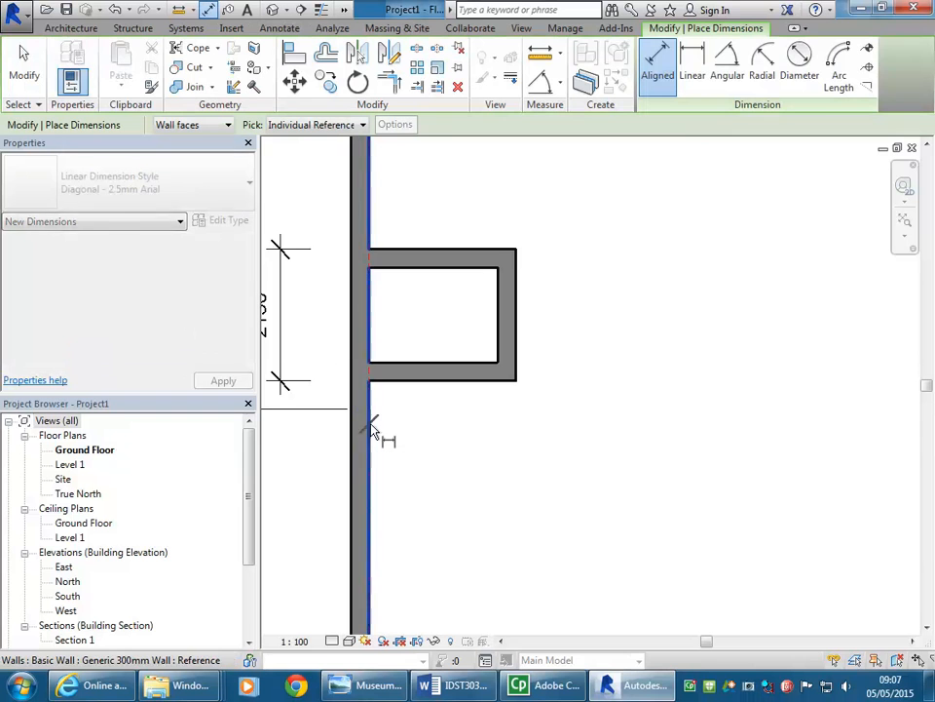
{"action": "left_click", "coordinate": [518, 327]}
{"action": "left_click", "coordinate": [468, 491]}
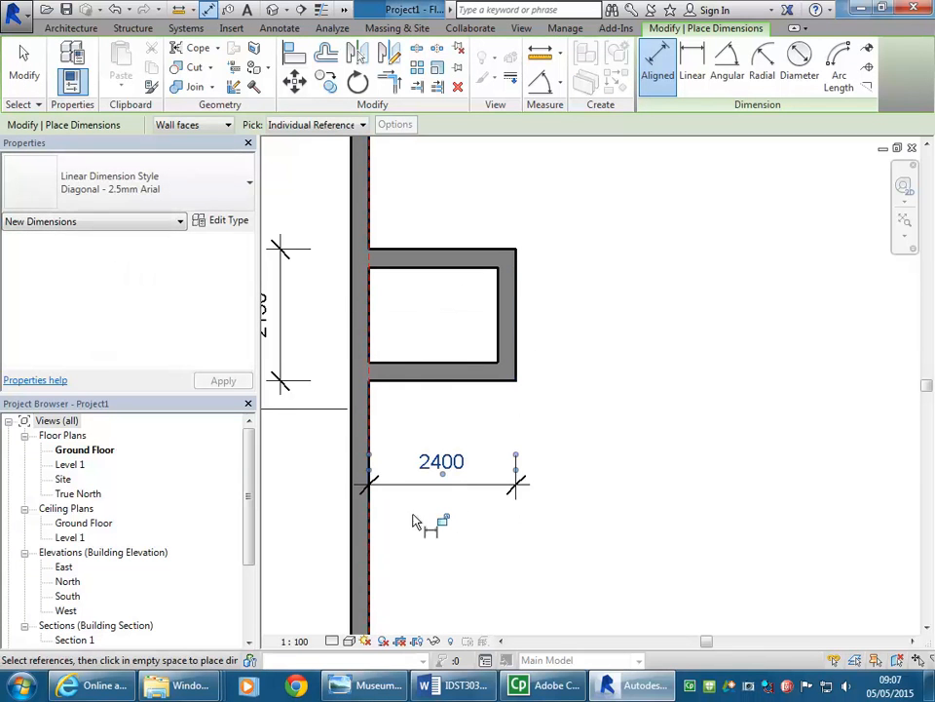
Recheck the recess's length on the scanned plan and set its east-west dimension to 2720 mm by moving the recess's east wall.
{"action": "left_click", "coordinate": [390, 682]}
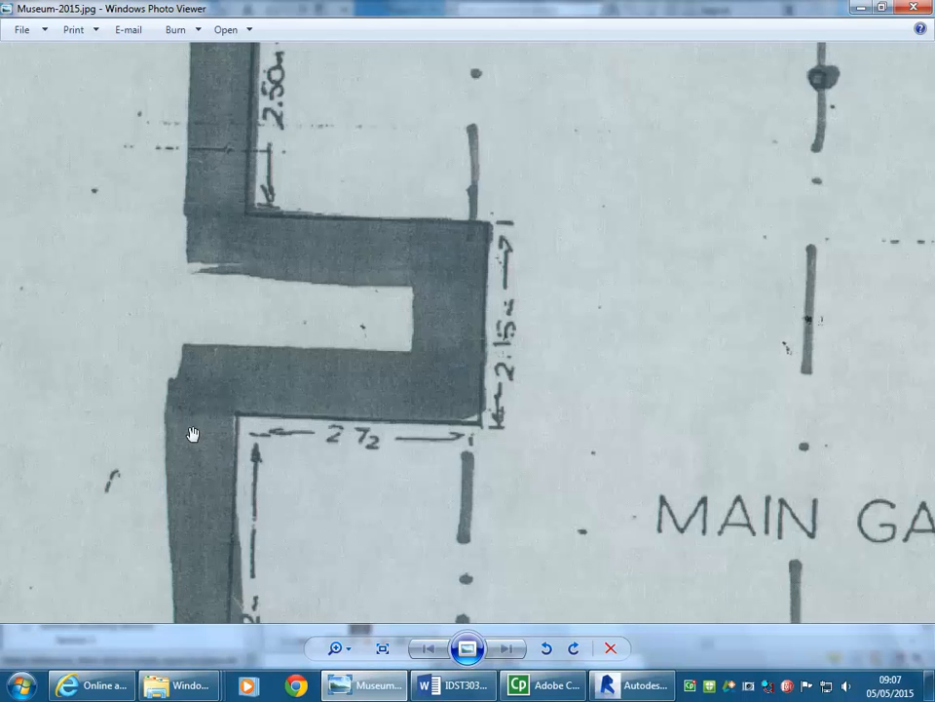
{"action": "left_click", "coordinate": [361, 684]}
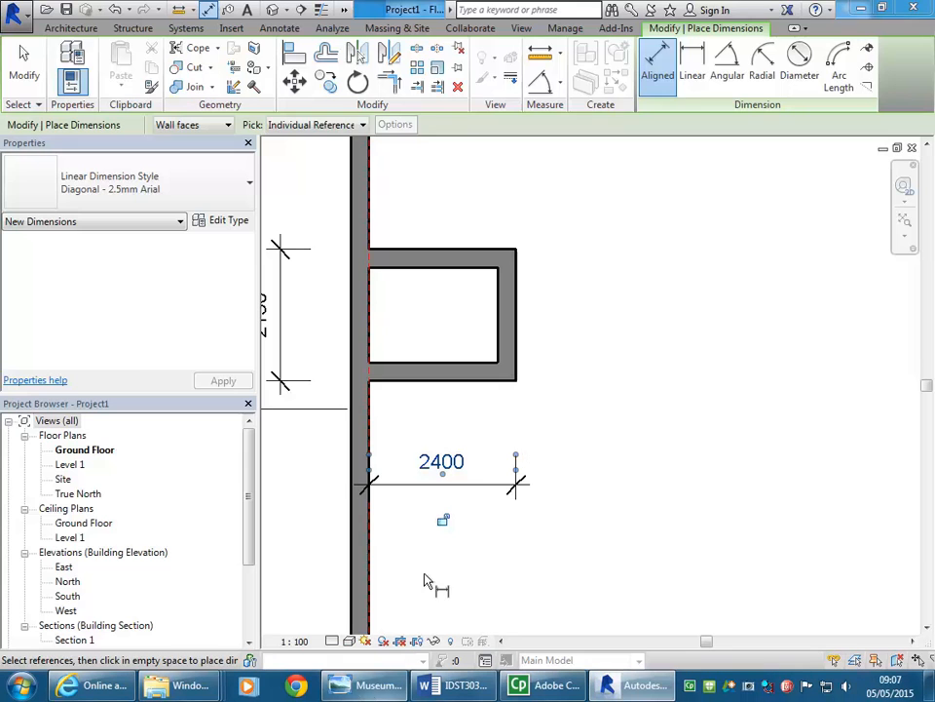
{"action": "key", "text": "Escape"}
{"action": "key", "text": "Escape"}
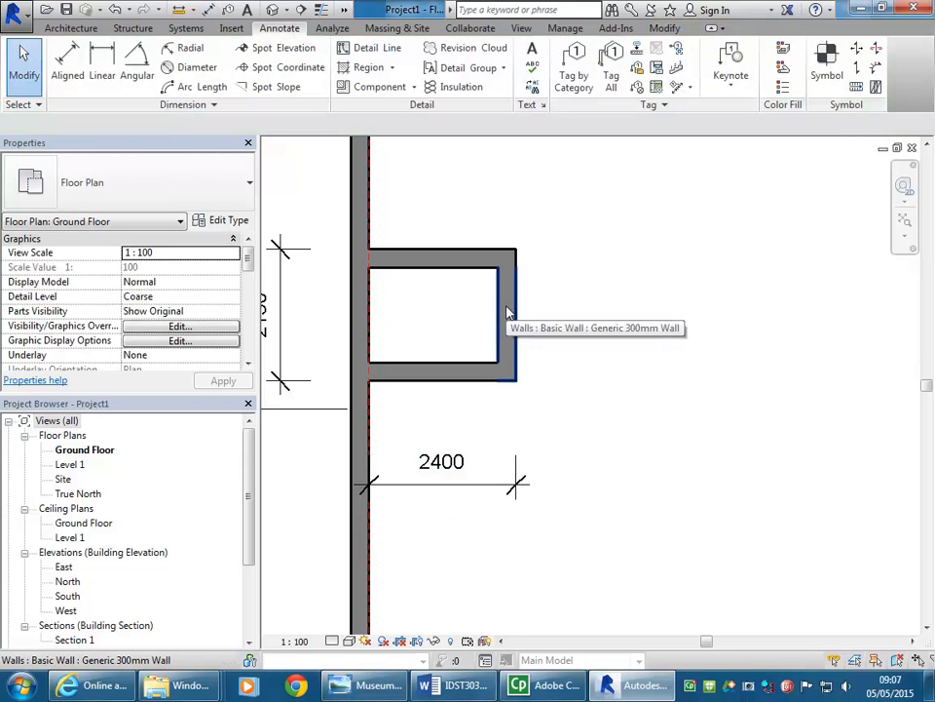
{"action": "left_click", "coordinate": [507, 312]}
{"action": "left_click", "coordinate": [441, 461]}
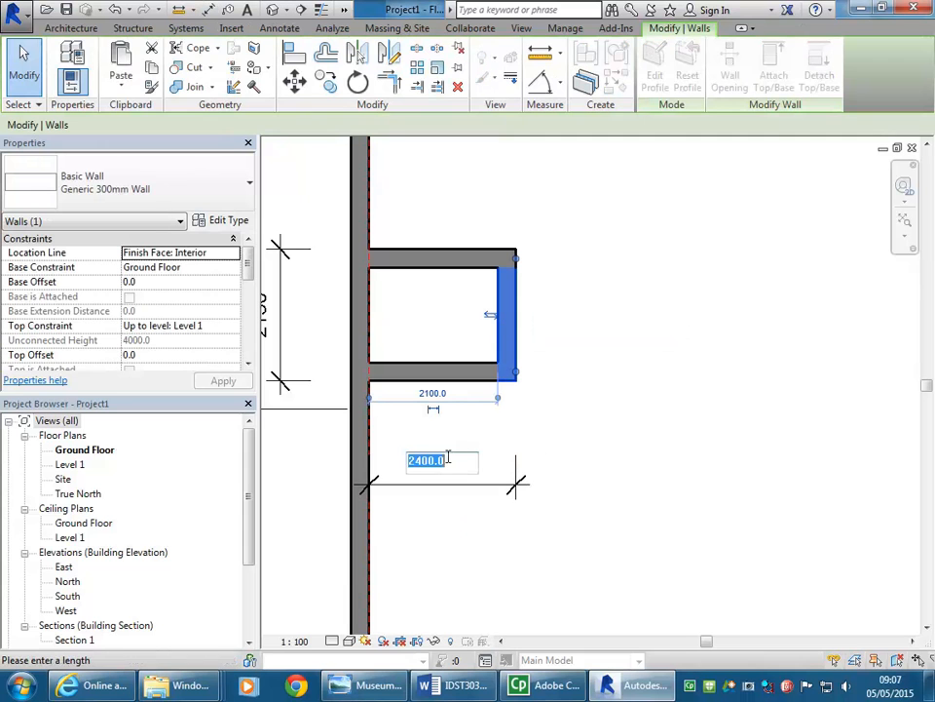
{"action": "type", "text": "27"}
{"action": "key", "text": "Return"}
{"action": "left_click", "coordinate": [668, 377]}
{"action": "scroll", "coordinate": [668, 378], "scroll_direction": "down", "scroll_amount": 3}
{"action": "mouse_move", "coordinate": [669, 381]}
{"action": "middle_mouse_down"}
{"action": "mouse_move", "coordinate": [517, 370]}
{"action": "mouse_move", "coordinate": [539, 442]}
{"action": "mouse_move", "coordinate": [528, 470]}
{"action": "middle_mouse_up"}
{"action": "scroll", "coordinate": [515, 369], "scroll_direction": "down", "scroll_amount": 1}
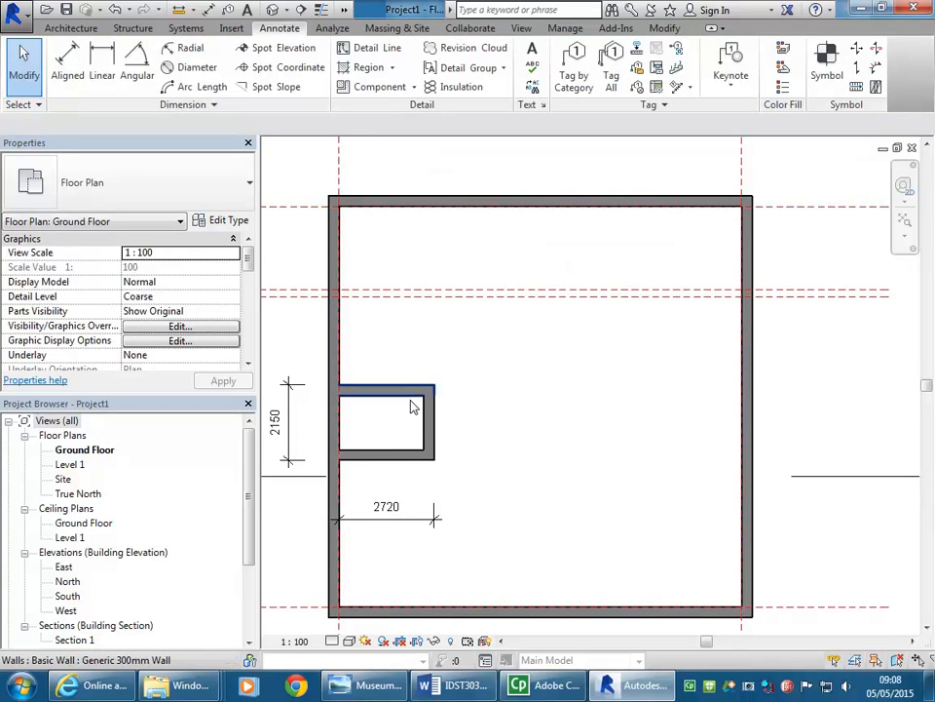
Split the building's west wall at a point between the recess's north and south walls, keeping Delete Inner Segment off.
{"action": "left_click", "coordinate": [660, 31]}
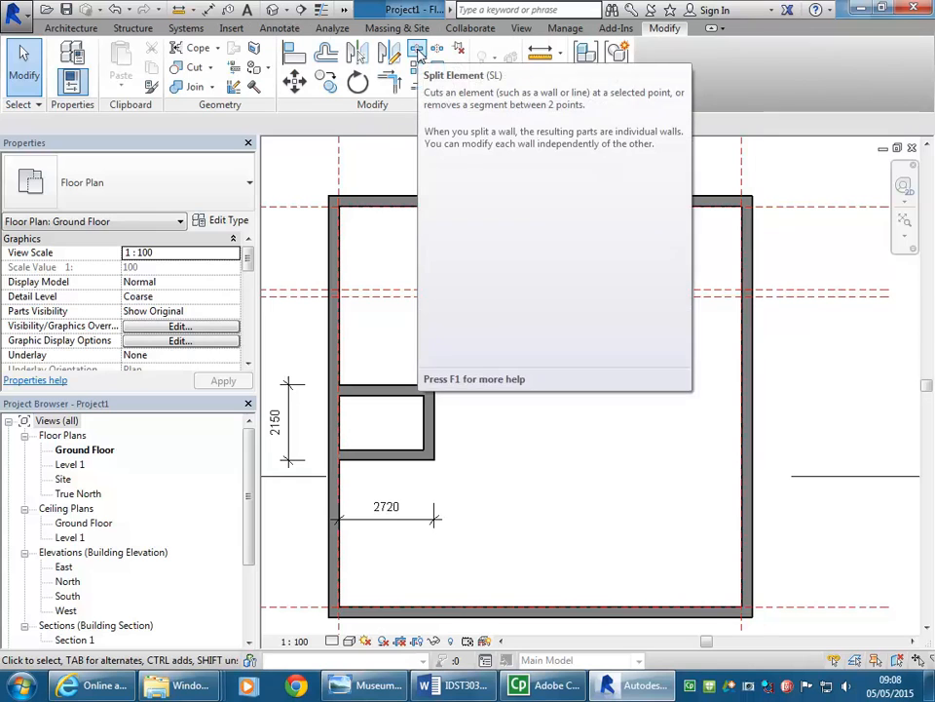
{"action": "left_click", "coordinate": [418, 52]}
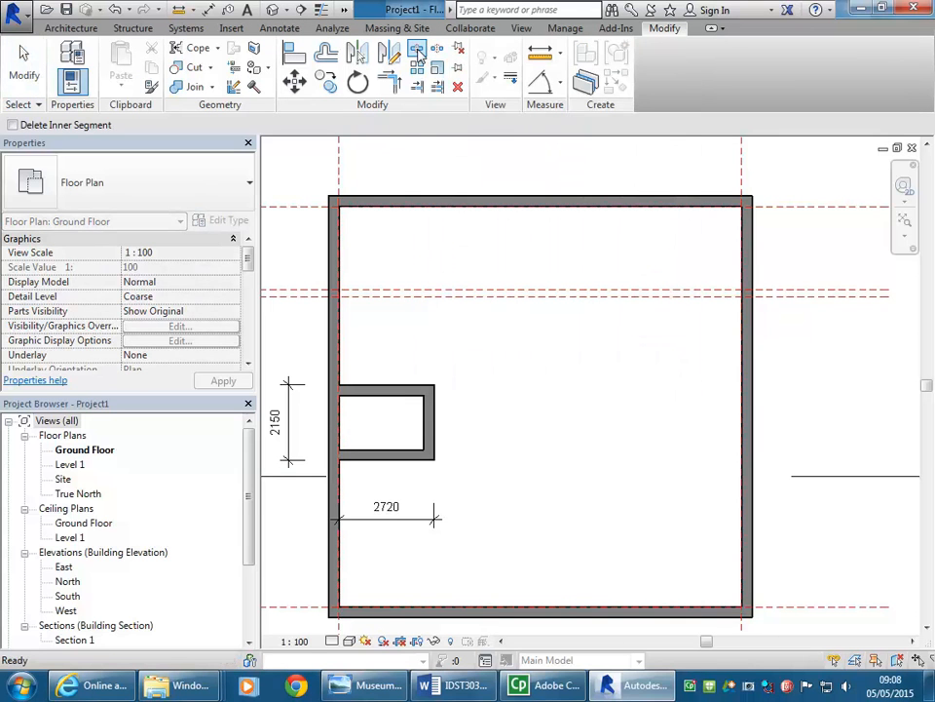
{"action": "left_click", "coordinate": [341, 419]}
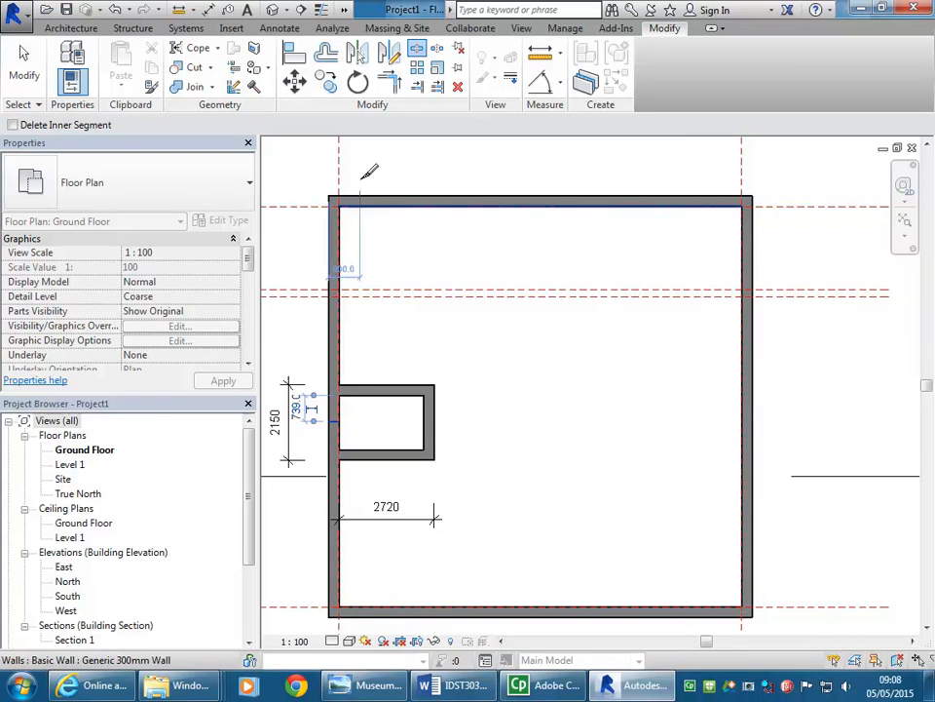
Trim the two west wall segments into corners with the recess's north and south walls so the recess opens to the outside.
{"action": "left_click", "coordinate": [395, 85]}
{"action": "left_click", "coordinate": [341, 352]}
{"action": "left_click", "coordinate": [371, 390]}
{"action": "left_click", "coordinate": [333, 550]}
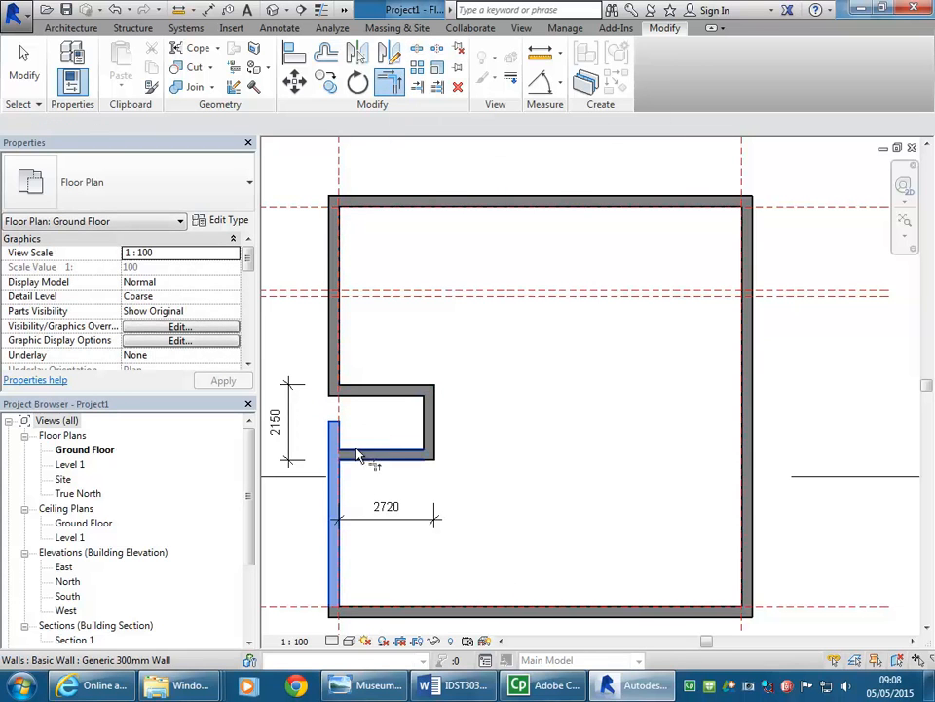
{"action": "left_click", "coordinate": [382, 454]}
{"action": "scroll", "coordinate": [444, 439], "scroll_direction": "down", "scroll_amount": 1}
{"action": "key", "text": "Escape"}
{"action": "middle_click_drag", "start_coordinate": [528, 437], "coordinate": [537, 426]}
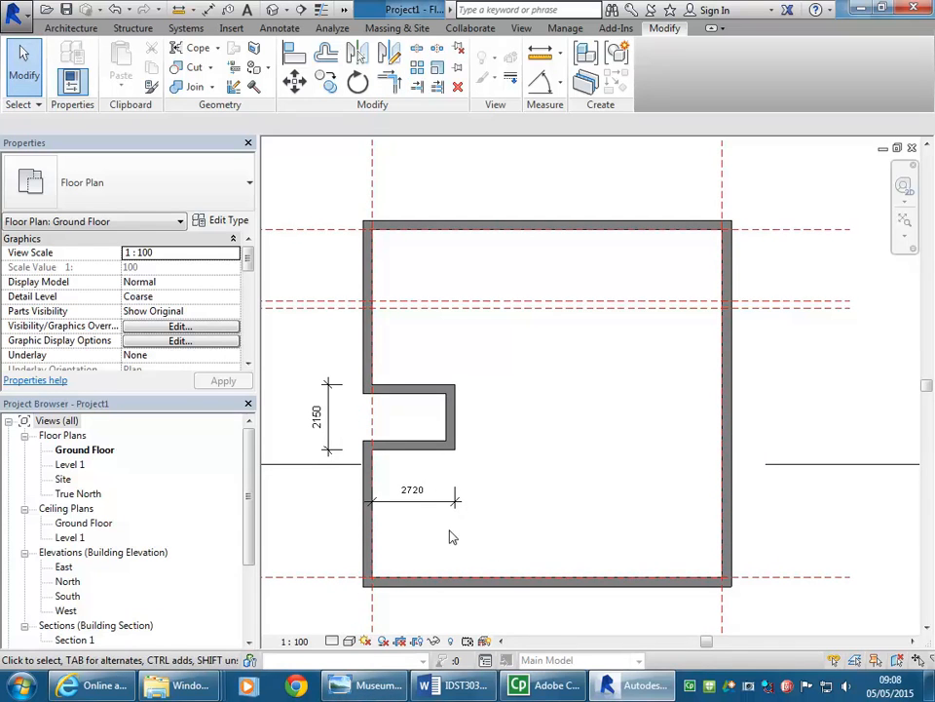
Examine the existing office, entry and stair walls on the Level 2 scanned plan.
{"action": "left_click", "coordinate": [375, 685]}
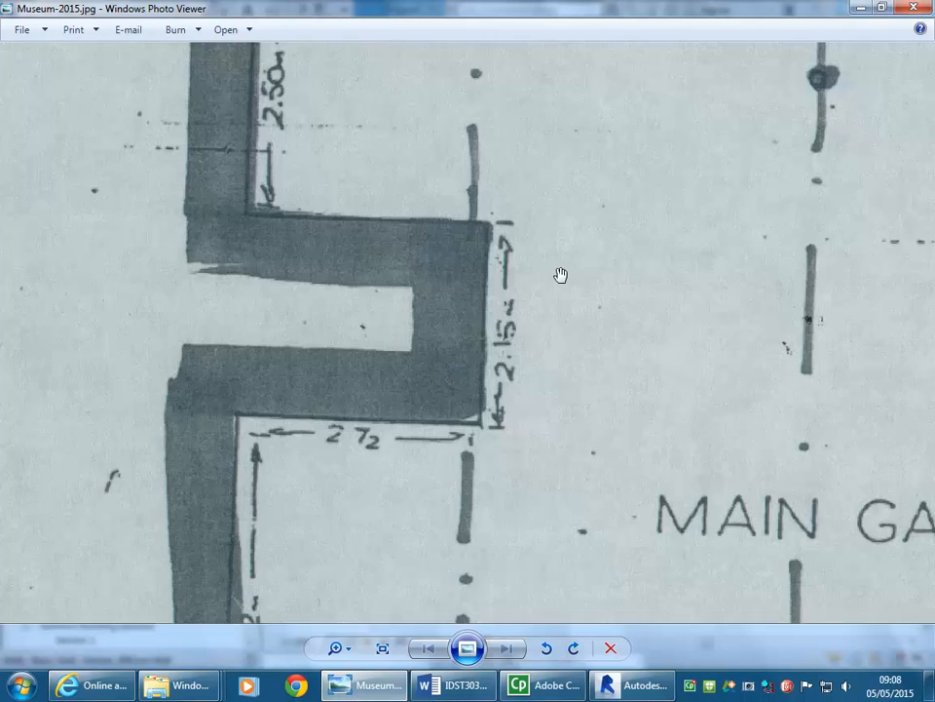
{"action": "scroll", "coordinate": [561, 275], "scroll_direction": "down", "scroll_amount": 5}
{"action": "scroll", "coordinate": [478, 146], "scroll_direction": "up", "scroll_amount": 1}
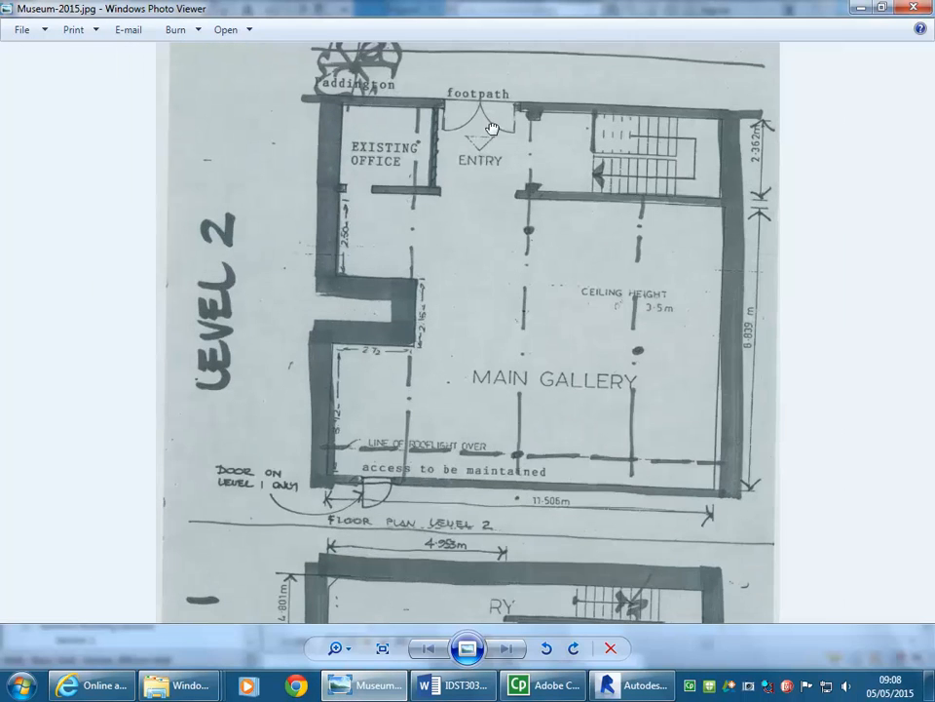
{"action": "scroll", "coordinate": [492, 195], "scroll_direction": "up", "scroll_amount": 2}
{"action": "scroll", "coordinate": [463, 248], "scroll_direction": "down", "scroll_amount": 1}
{"action": "scroll", "coordinate": [312, 261], "scroll_direction": "down", "scroll_amount": 1}
{"action": "scroll", "coordinate": [565, 219], "scroll_direction": "up", "scroll_amount": 1}
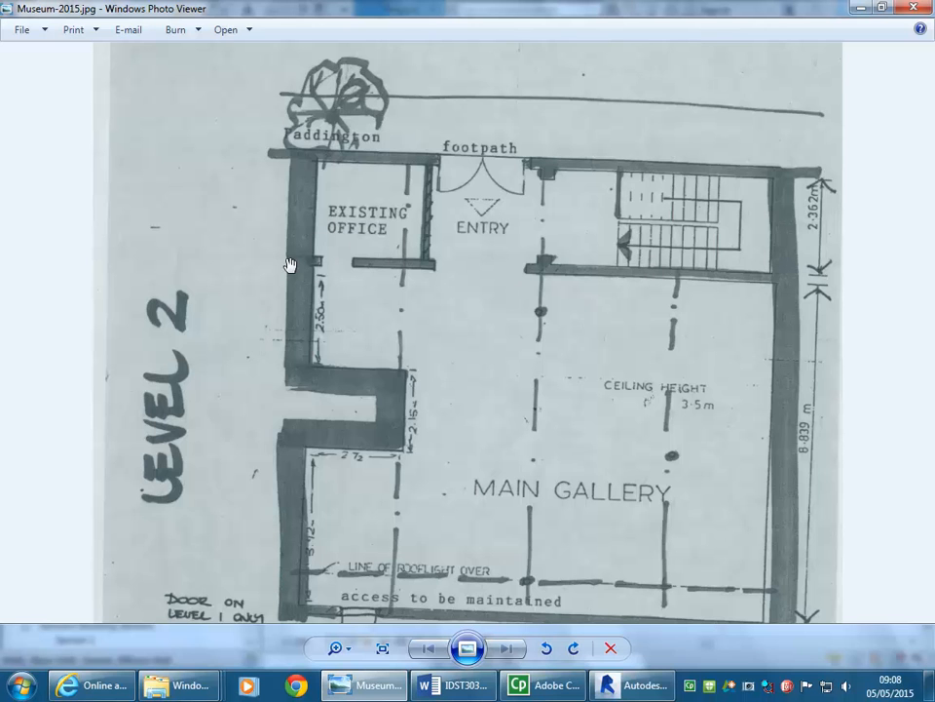
{"action": "left_click", "coordinate": [862, 8]}
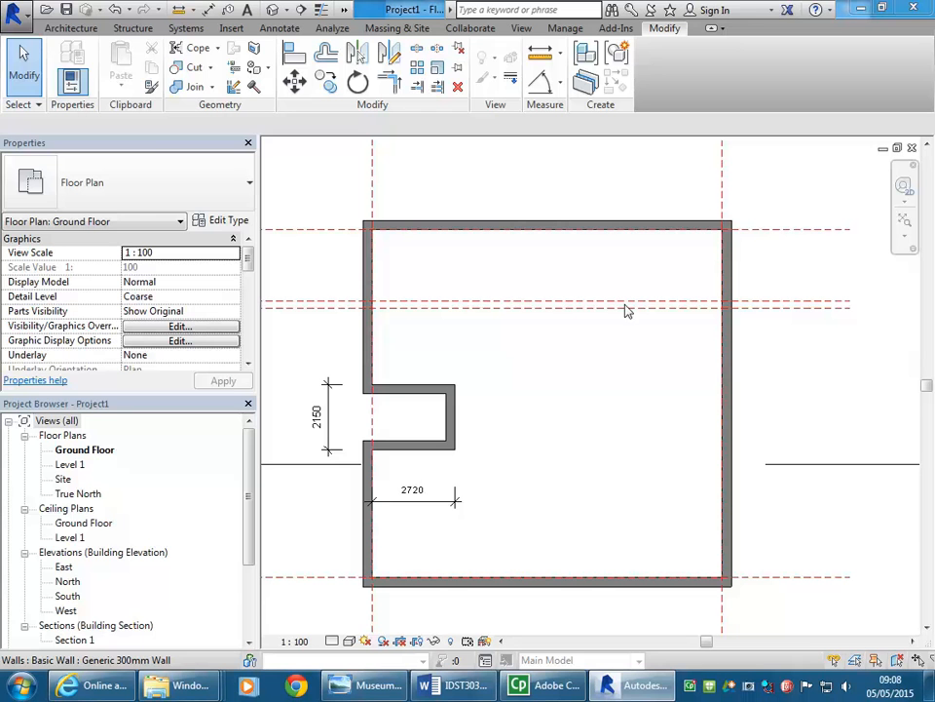
For a new wall, duplicate the Generic 300mm Wall type and name the copy Generic 230mm Wall.
{"action": "left_click", "coordinate": [73, 32]}
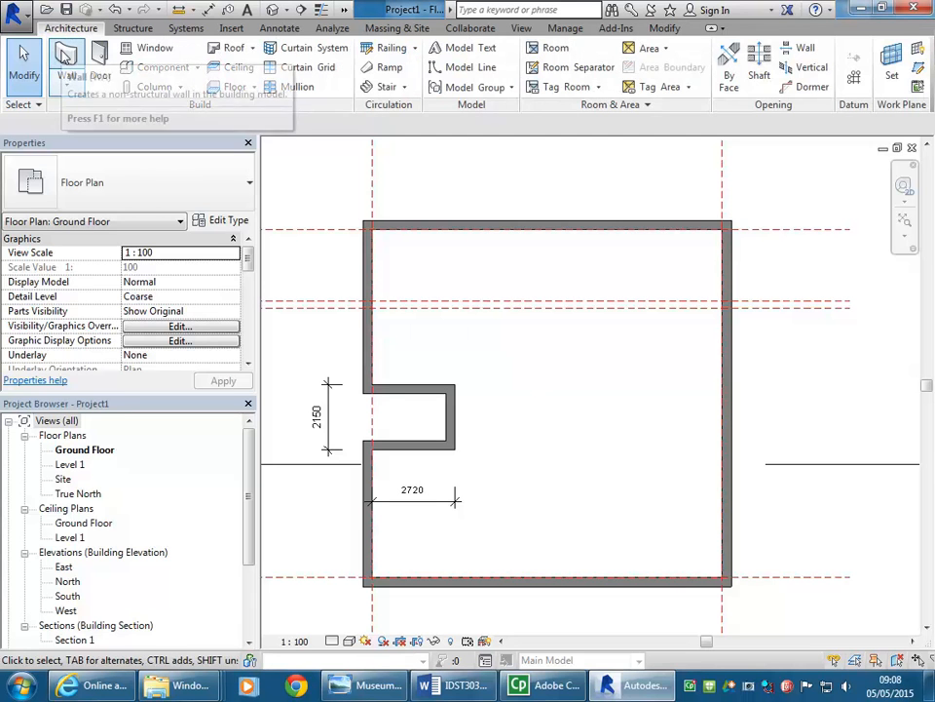
{"action": "left_click", "coordinate": [66, 68]}
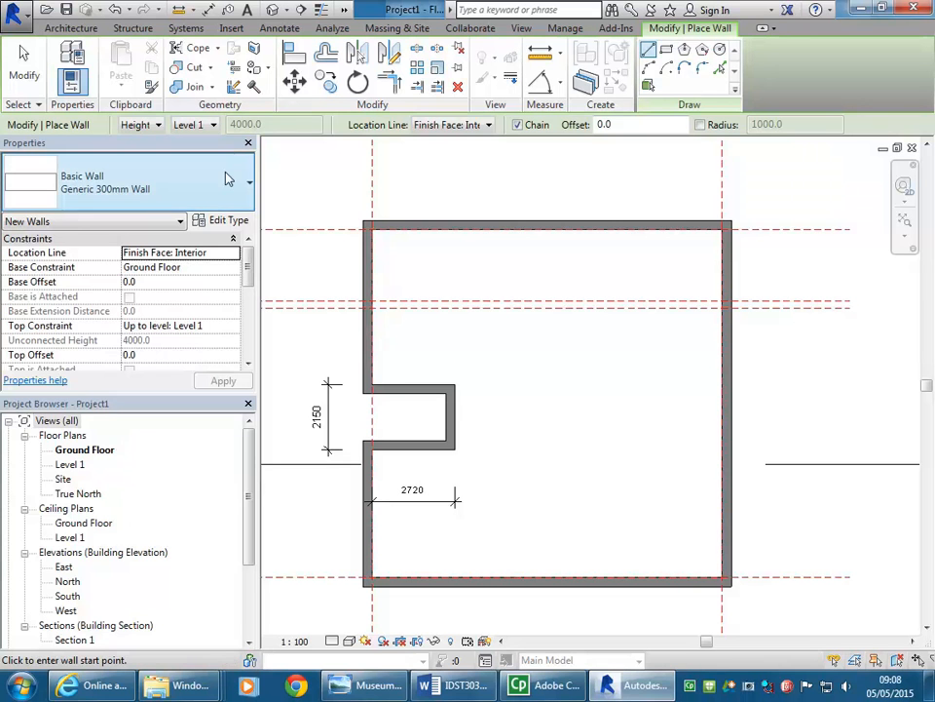
{"action": "left_click", "coordinate": [198, 184]}
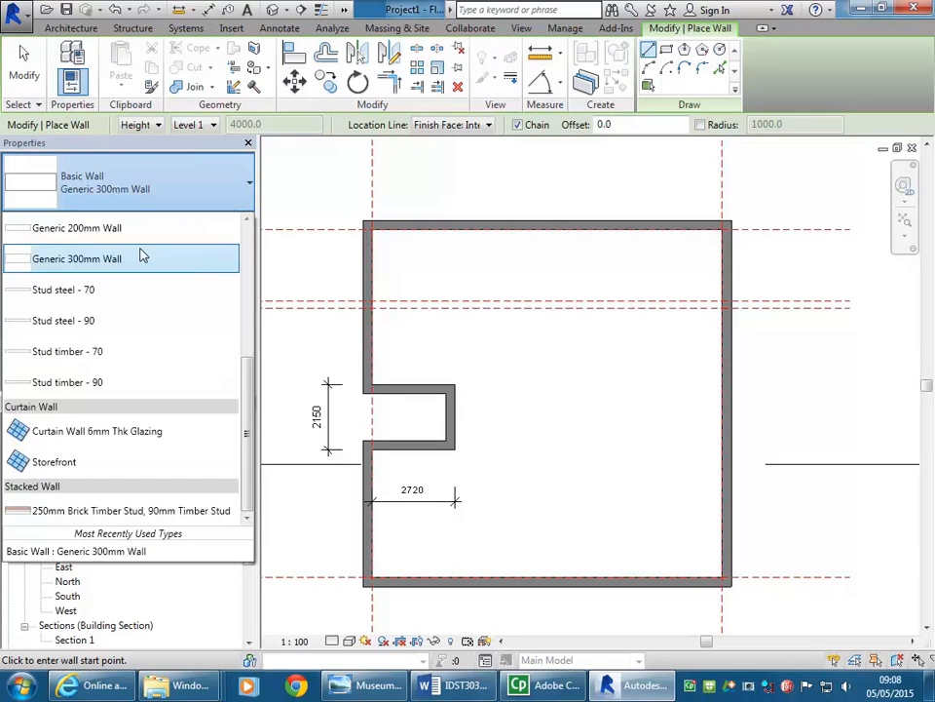
{"action": "scroll", "coordinate": [142, 255], "scroll_direction": "up", "scroll_amount": 3}
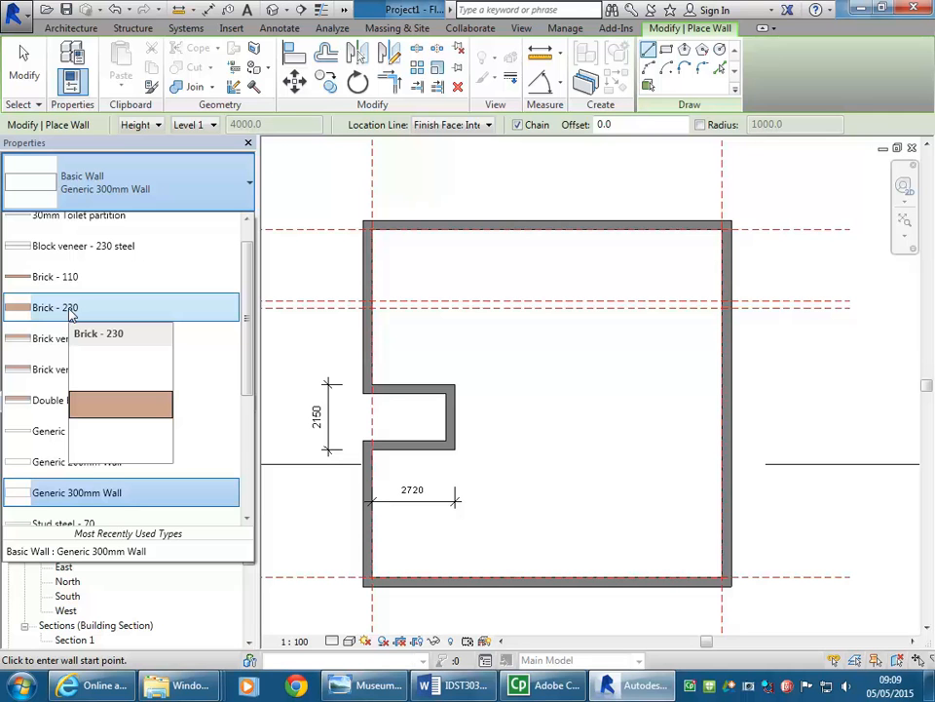
{"action": "left_click", "coordinate": [109, 199]}
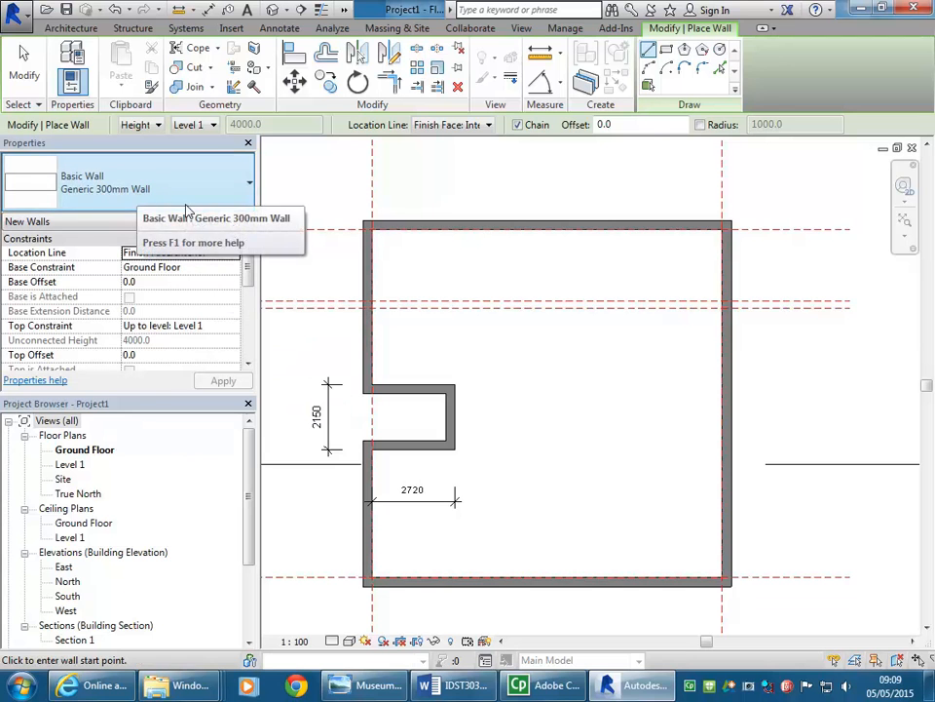
{"action": "left_click", "coordinate": [223, 221]}
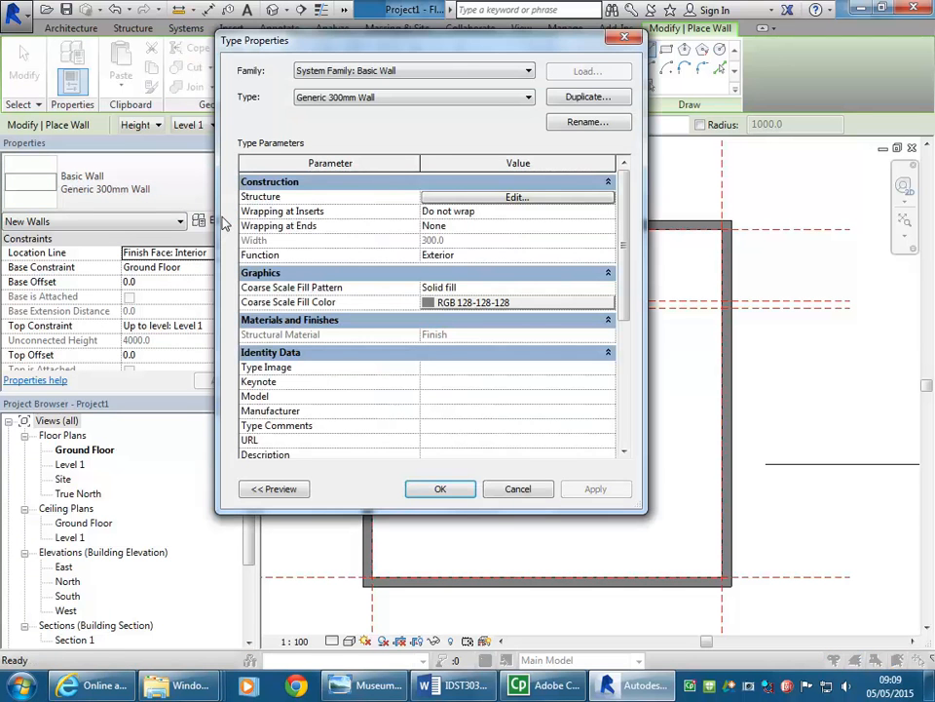
{"action": "left_click", "coordinate": [577, 100]}
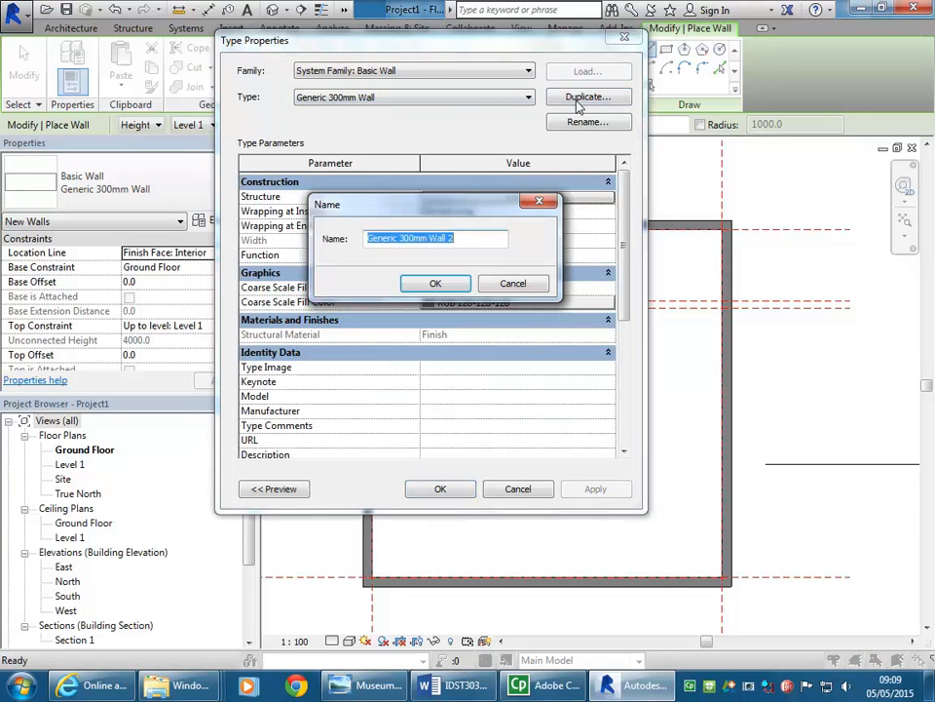
{"action": "left_click", "coordinate": [478, 241]}
{"action": "key", "text": "BackSpace"}
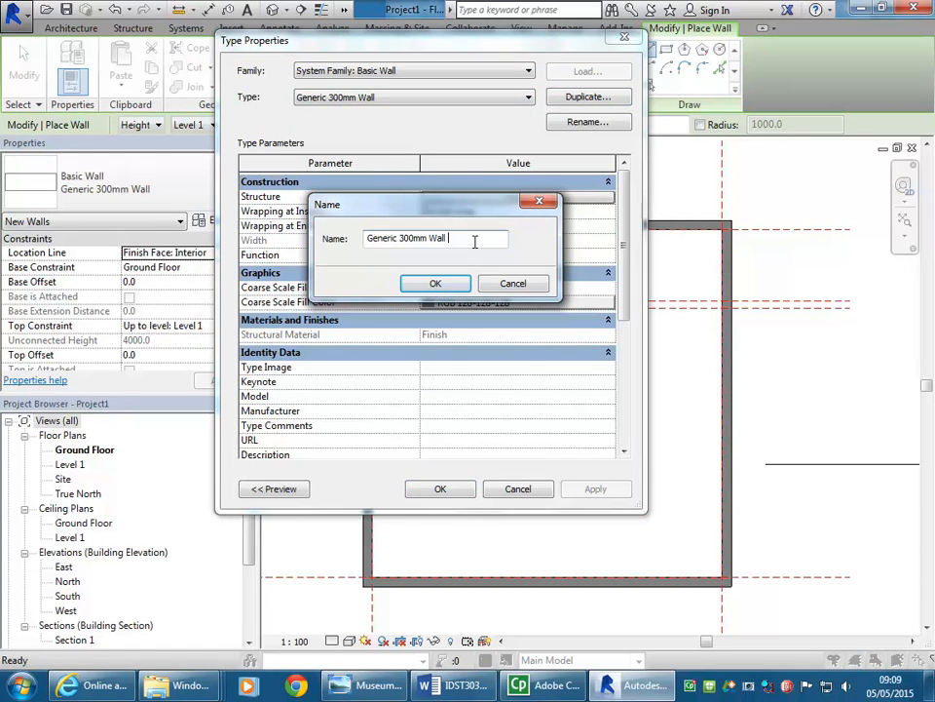
{"action": "key", "text": "BackSpace"}
{"action": "key", "text": "BackSpace"}
{"action": "key", "text": "BackSpace"}
{"action": "type", "text": "230"}
{"action": "left_click", "coordinate": [436, 283]}
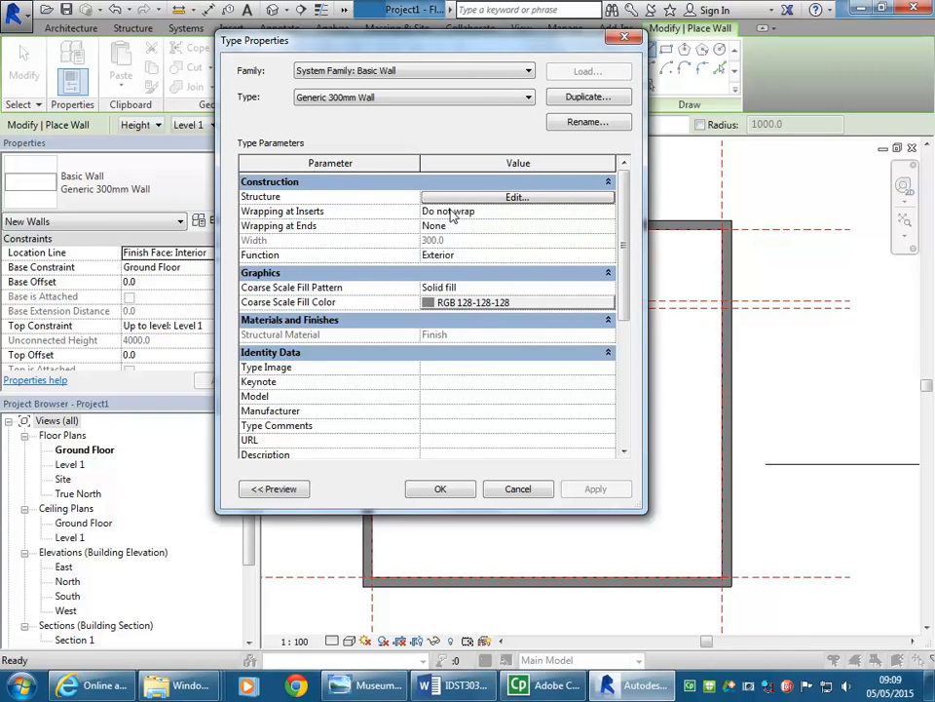
Set the structure layer thickness of the Generic 230mm Wall type to 230 mm and accept the type changes.
{"action": "left_click", "coordinate": [516, 198]}
{"action": "left_click", "coordinate": [489, 207]}
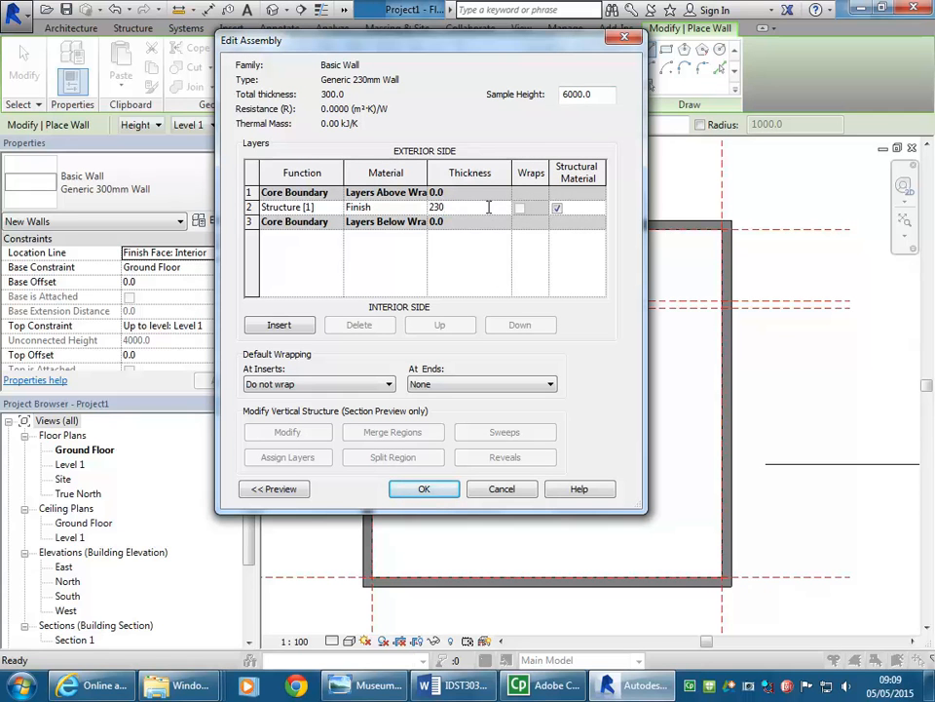
{"action": "left_click", "coordinate": [423, 488]}
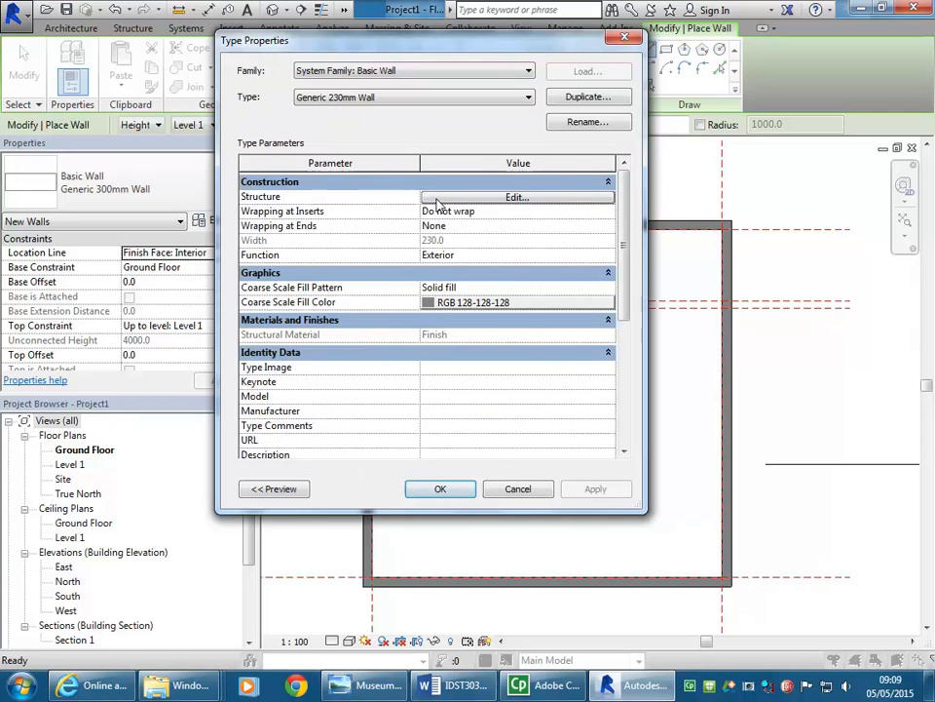
{"action": "left_click", "coordinate": [438, 489]}
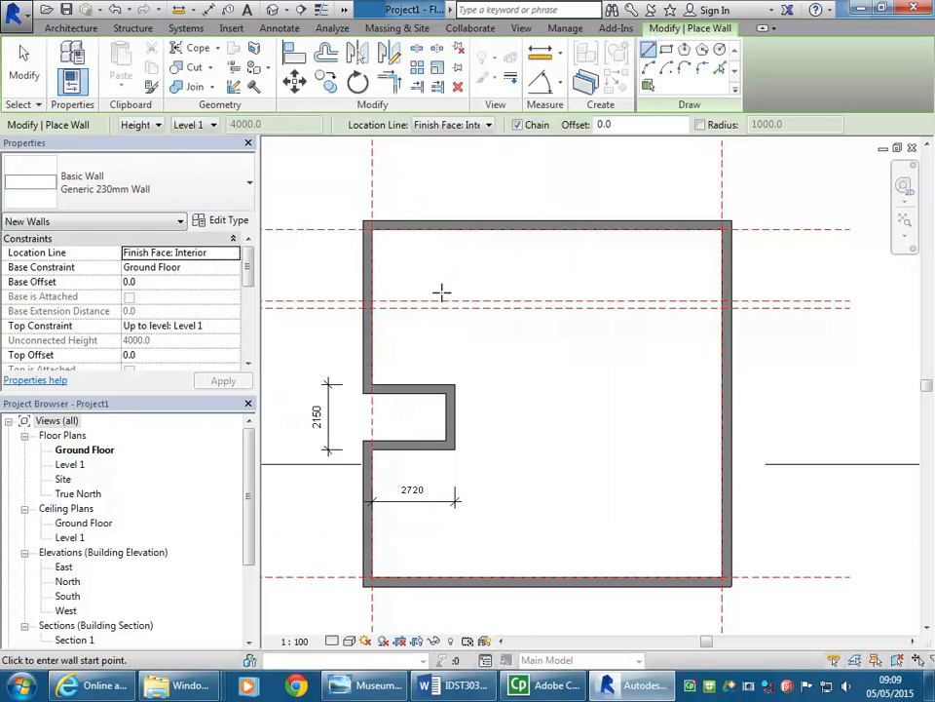
Draw a Generic 230mm Wall along the southern of the two paired reference planes, from the west wall to the east wall.
{"action": "scroll", "coordinate": [453, 292], "scroll_direction": "up", "scroll_amount": 4}
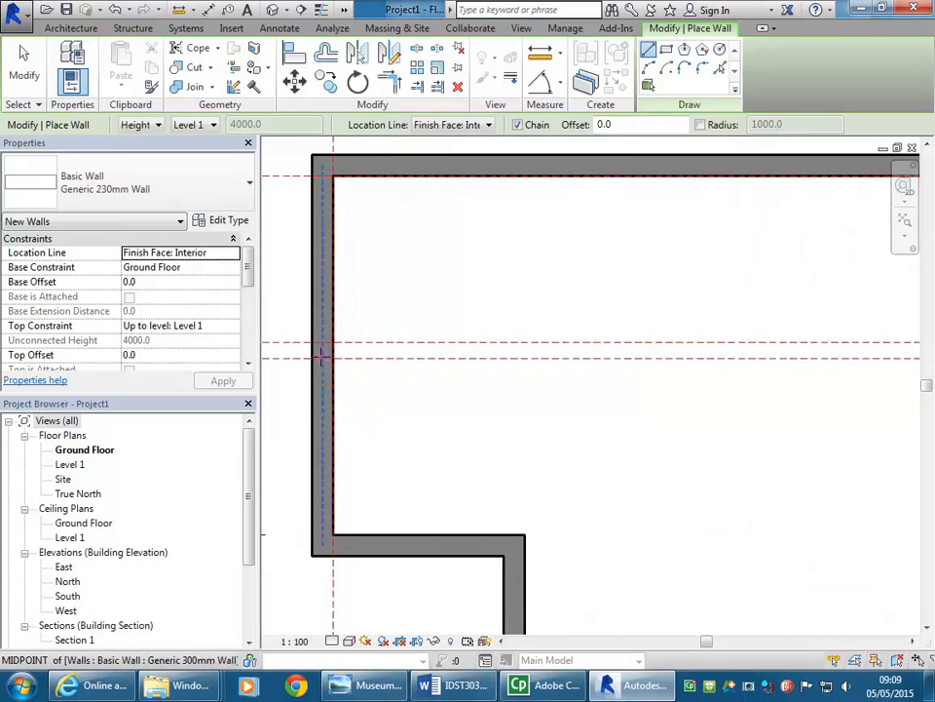
{"action": "scroll", "coordinate": [327, 274], "scroll_direction": "up", "scroll_amount": 3}
{"action": "left_click", "coordinate": [350, 362]}
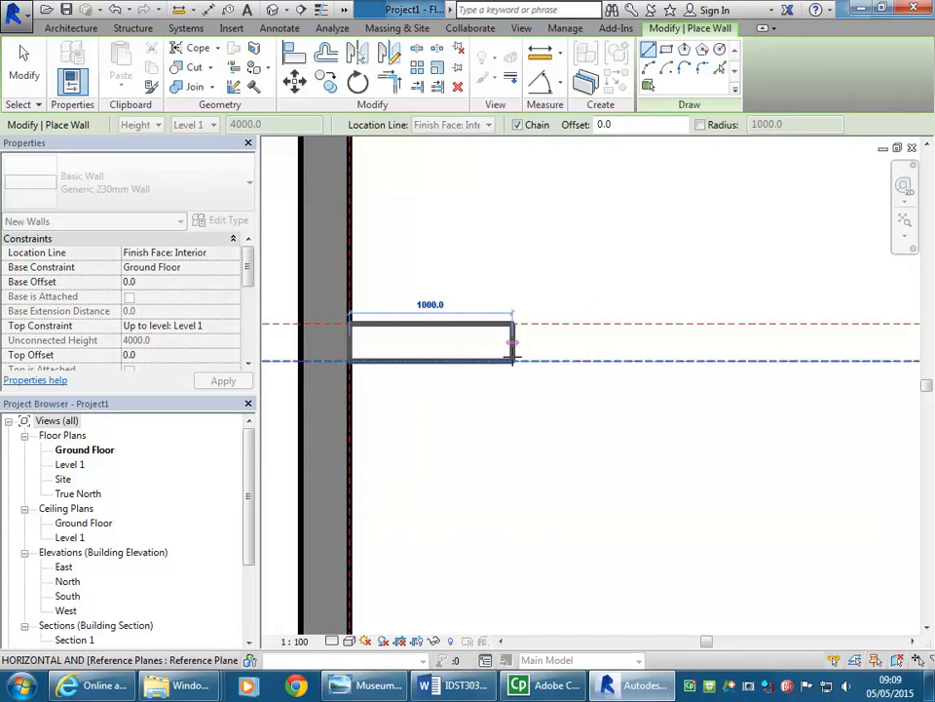
{"action": "scroll", "coordinate": [513, 351], "scroll_direction": "down", "scroll_amount": 3}
{"action": "middle_click_drag", "start_coordinate": [516, 349], "coordinate": [528, 369]}
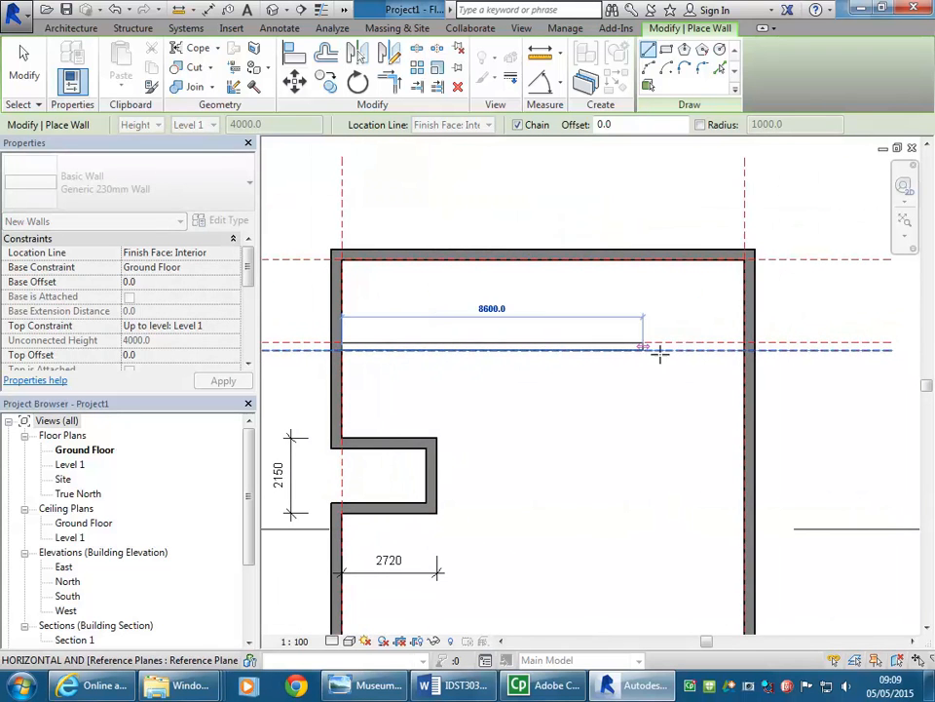
{"action": "left_click", "coordinate": [748, 348]}
{"action": "key", "text": "Escape"}
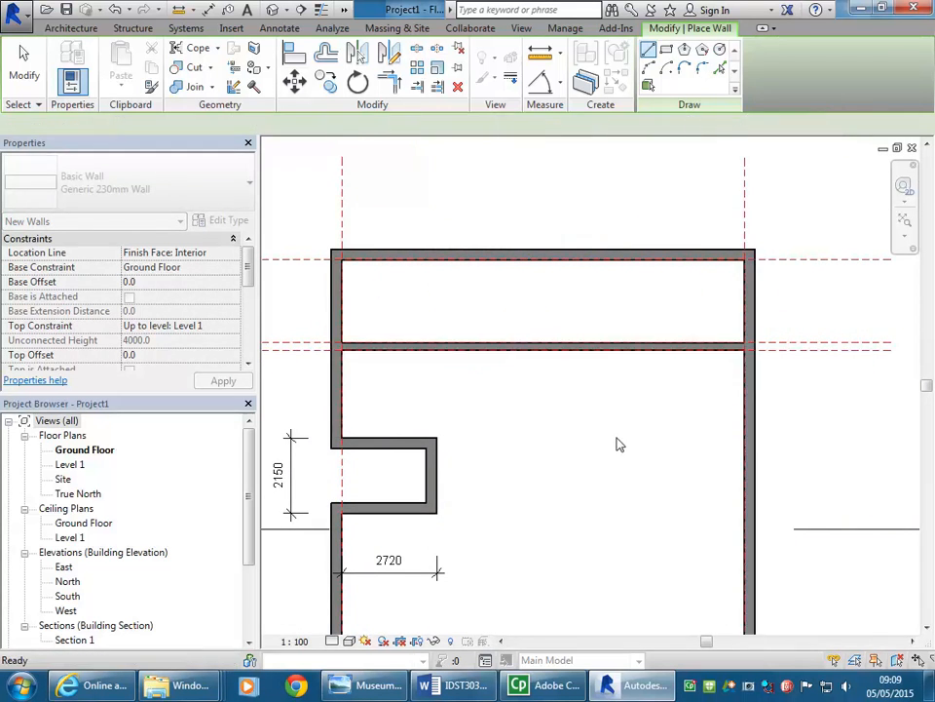
{"action": "key", "text": "Escape"}
Check the office on the scanned plan and draw its 230 mm east wall from the north wall to the new cross wall, aligned with the recess's east face.
{"action": "left_click", "coordinate": [378, 686]}
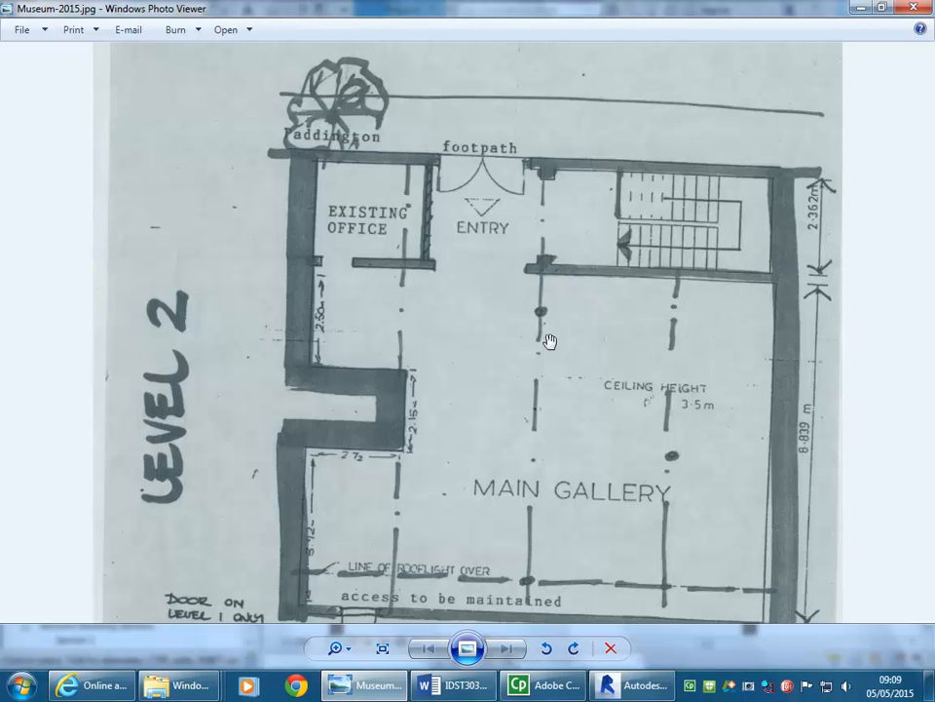
{"action": "left_click_drag", "start_coordinate": [529, 382], "coordinate": [532, 431]}
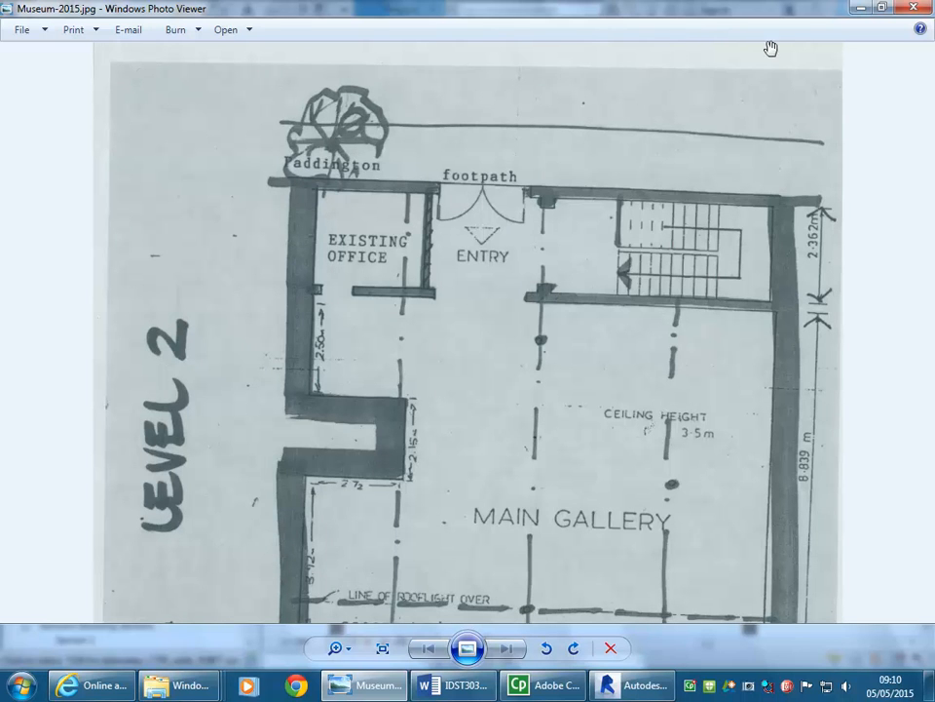
{"action": "left_click", "coordinate": [855, 7]}
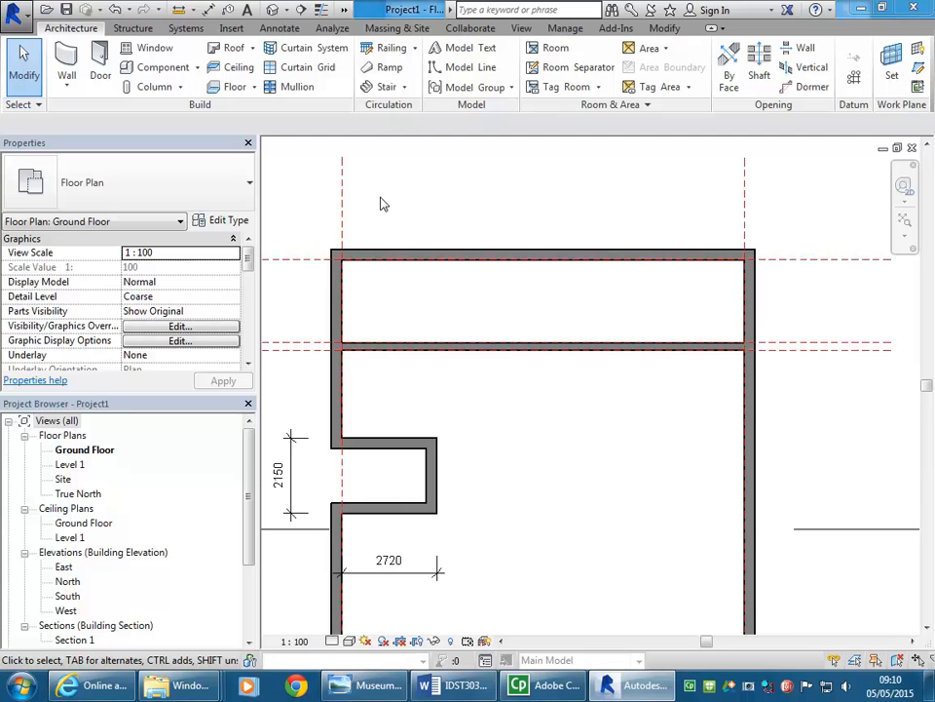
{"action": "left_click", "coordinate": [66, 62]}
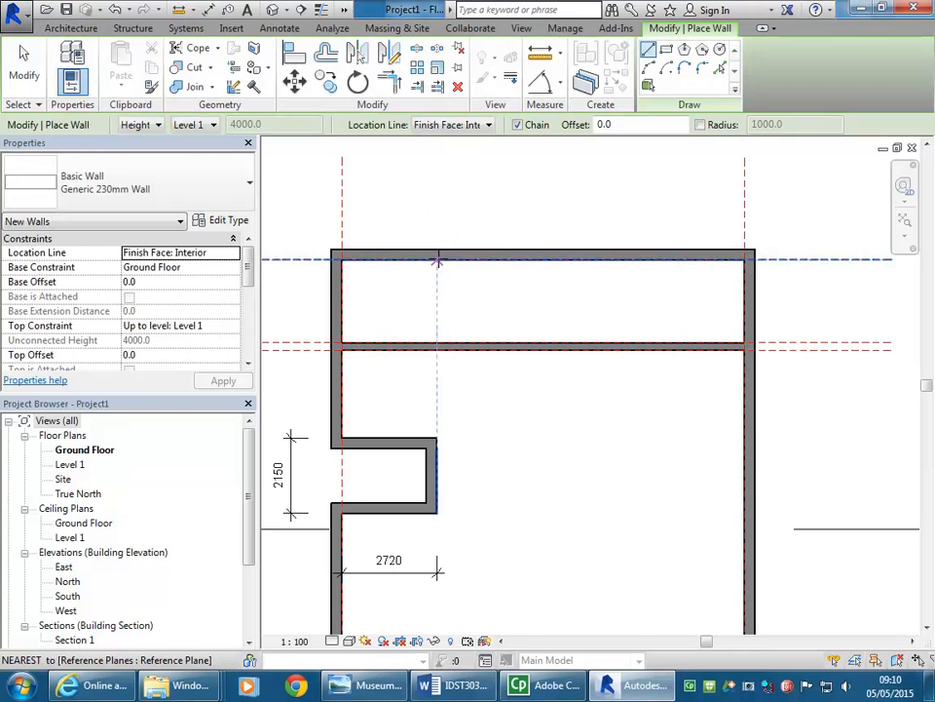
{"action": "left_click", "coordinate": [438, 260]}
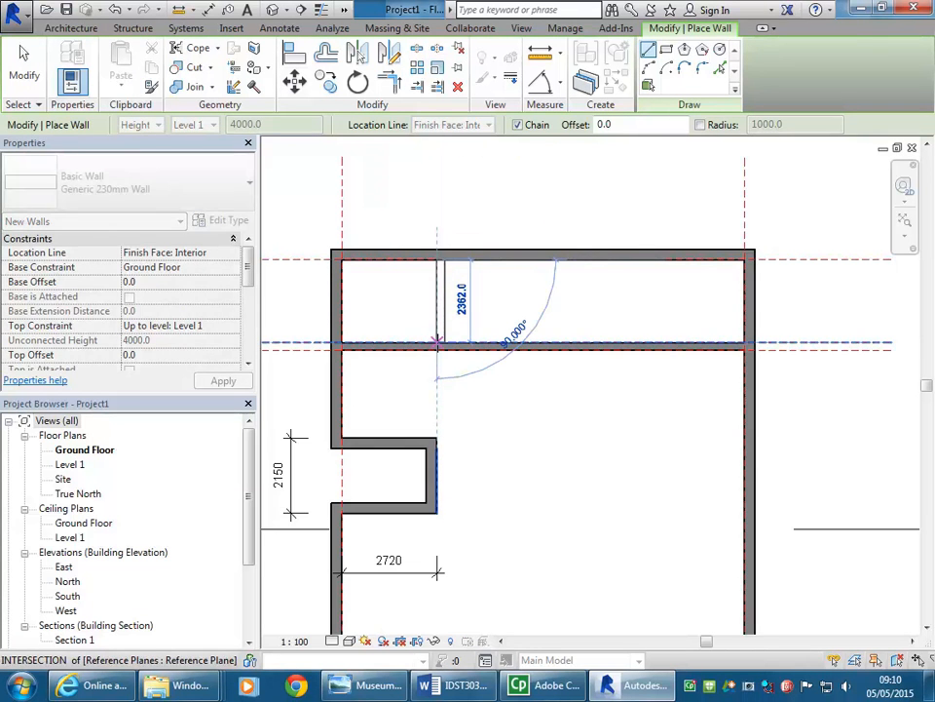
{"action": "left_click", "coordinate": [437, 342]}
{"action": "key", "text": "Escape"}
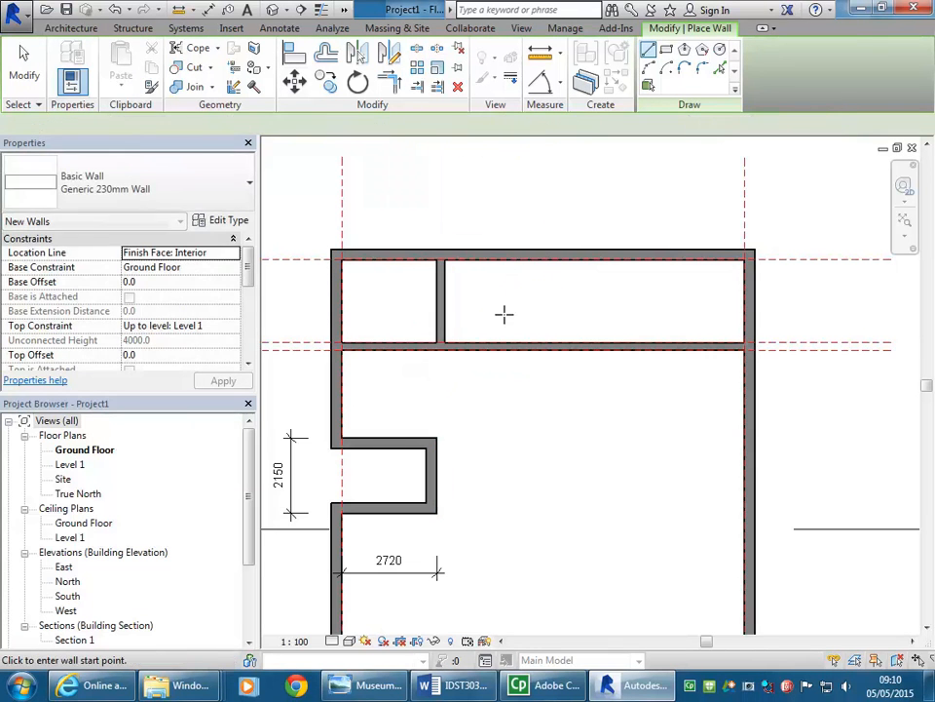
Draw a second 230 mm partition from the north wall to the cross wall, about 3700 mm east of the office wall.
{"action": "left_click", "coordinate": [577, 256]}
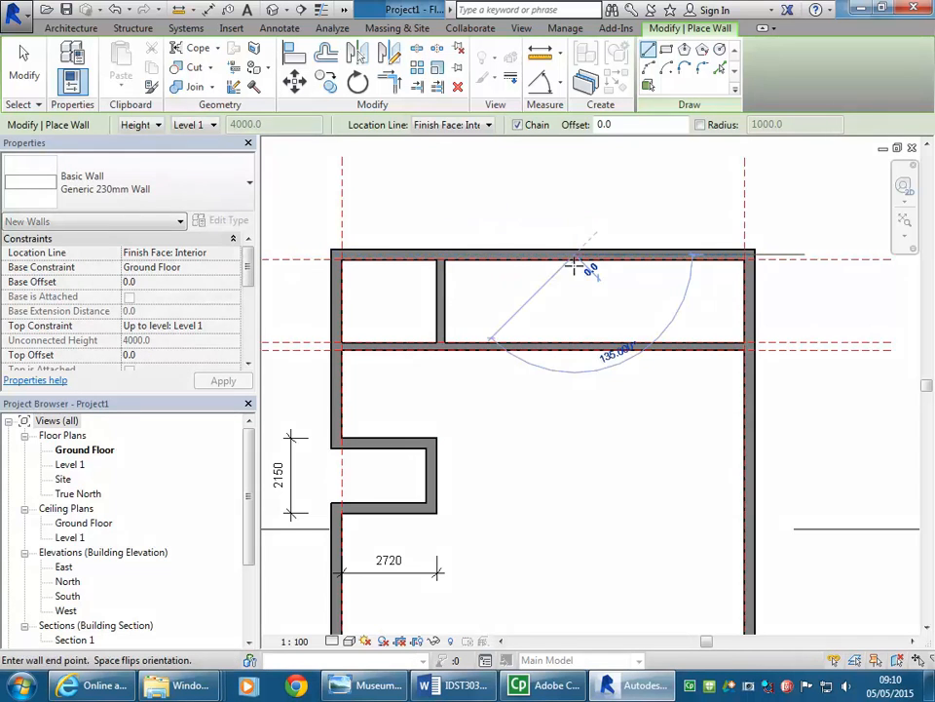
{"action": "left_click", "coordinate": [576, 342]}
{"action": "key", "text": "Escape"}
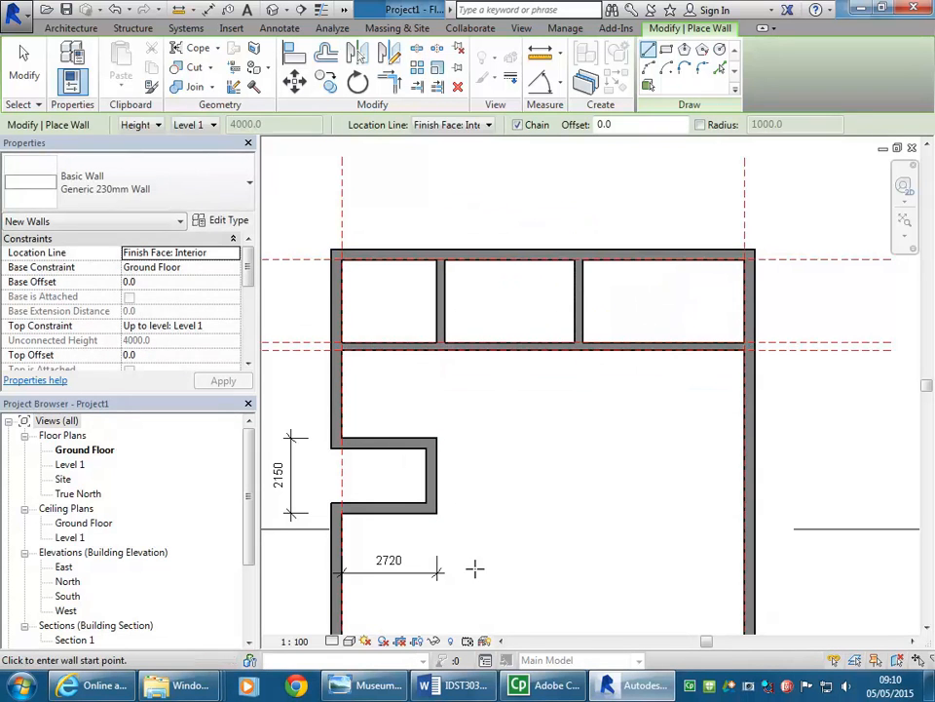
Recheck the entry on the scanned plan and move the entry's east partition west to 3400 mm from the office wall.
{"action": "left_click", "coordinate": [379, 686]}
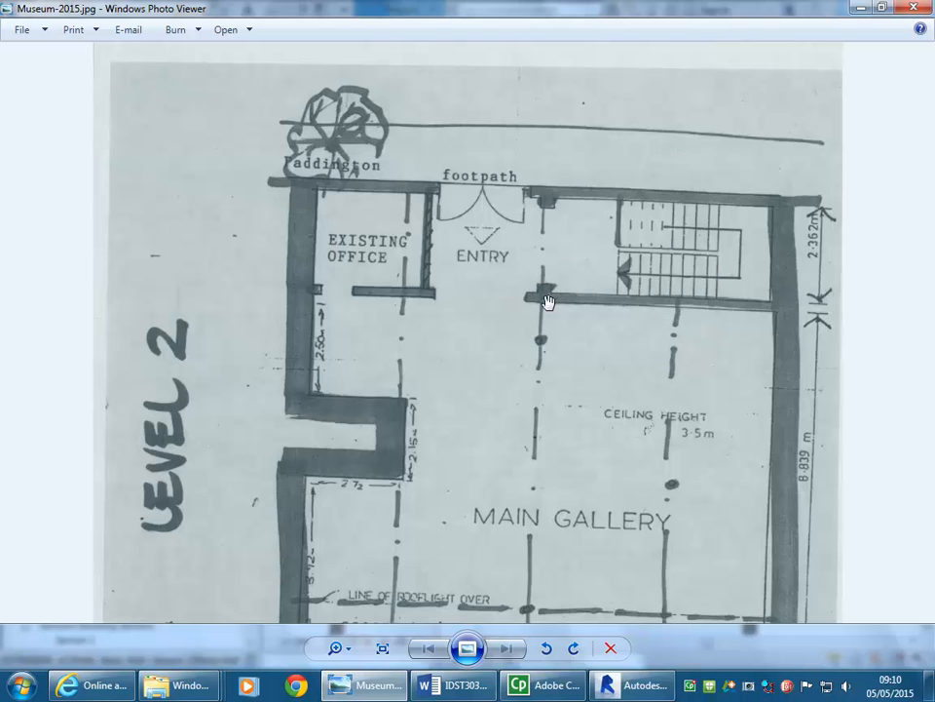
{"action": "left_click", "coordinate": [861, 8]}
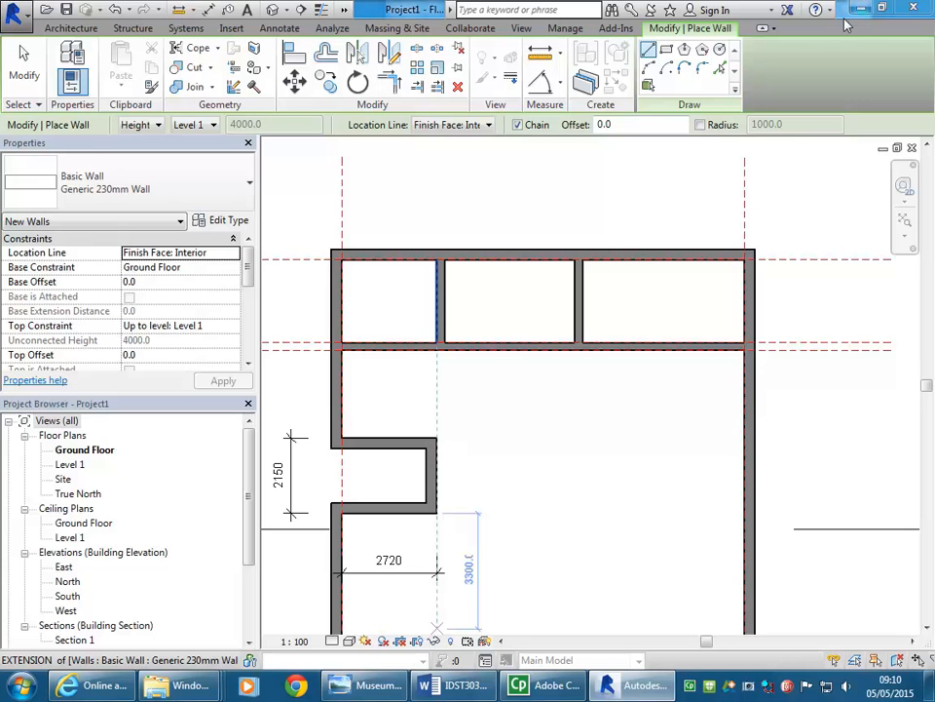
{"action": "key", "text": "Escape"}
{"action": "key", "text": "Escape"}
{"action": "left_click", "coordinate": [600, 278]}
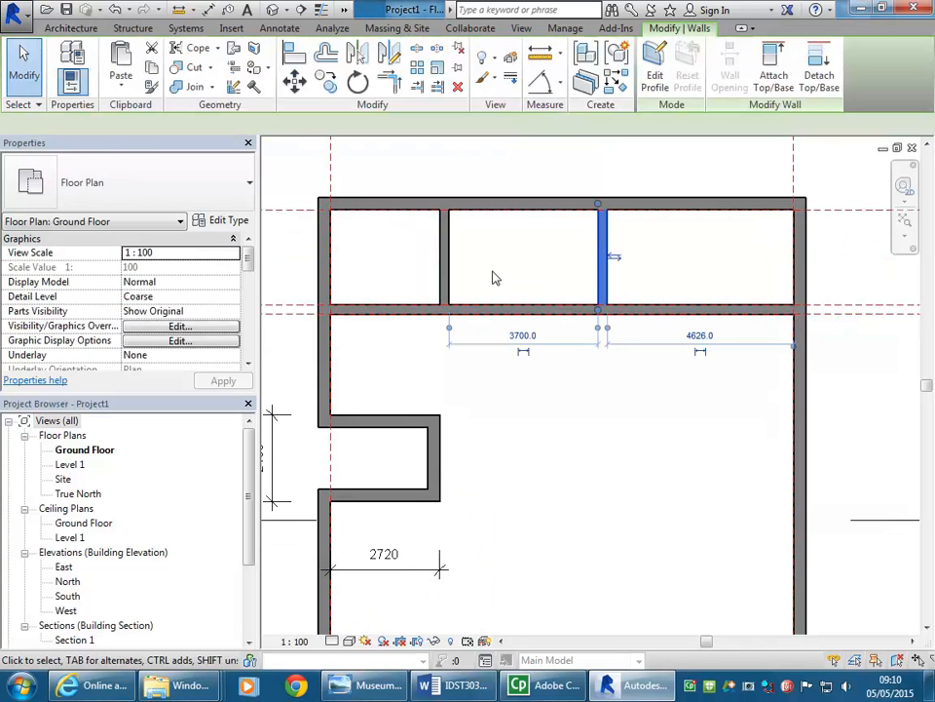
{"action": "left_click", "coordinate": [442, 278]}
{"action": "left_click", "coordinate": [597, 268]}
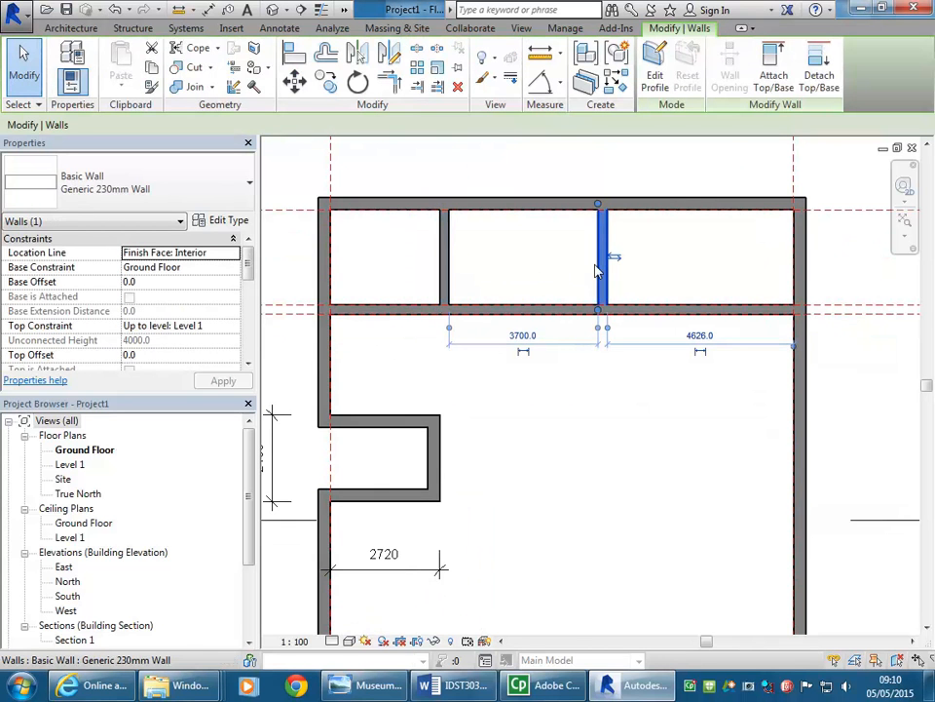
{"action": "left_click_drag", "start_coordinate": [597, 265], "coordinate": [585, 264]}
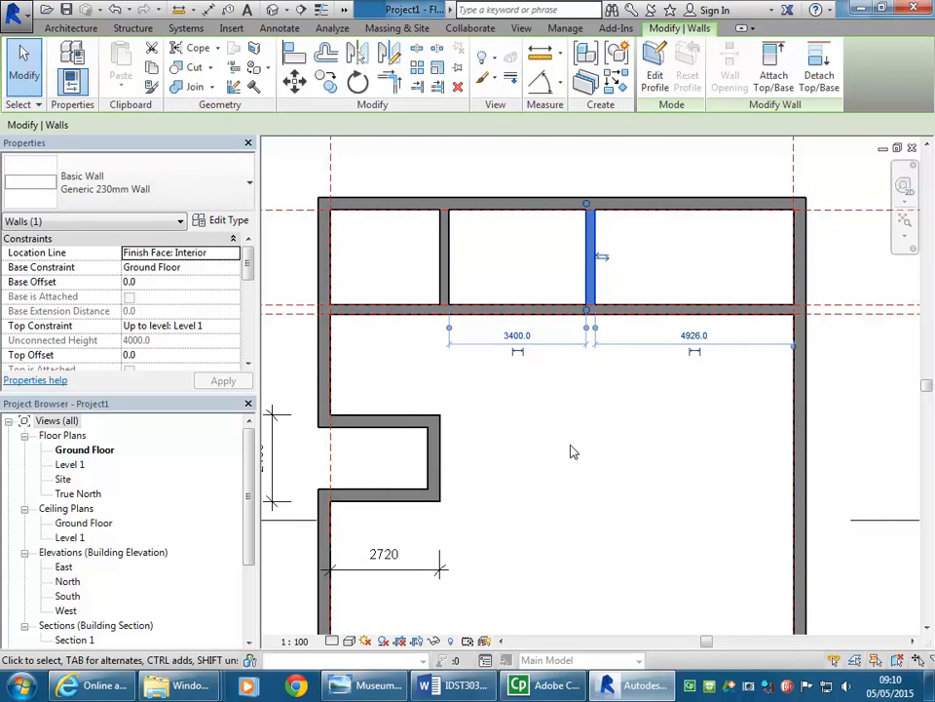
{"action": "left_click", "coordinate": [571, 446]}
{"action": "scroll", "coordinate": [523, 388], "scroll_direction": "down", "scroll_amount": 2}
{"action": "mouse_move", "coordinate": [524, 389]}
{"action": "middle_mouse_down"}
{"action": "mouse_move", "coordinate": [516, 368]}
{"action": "mouse_move", "coordinate": [515, 383]}
{"action": "middle_mouse_up"}
{"action": "scroll", "coordinate": [514, 382], "scroll_direction": "up", "scroll_amount": 1}
{"action": "middle_click_drag", "start_coordinate": [530, 437], "coordinate": [545, 422]}
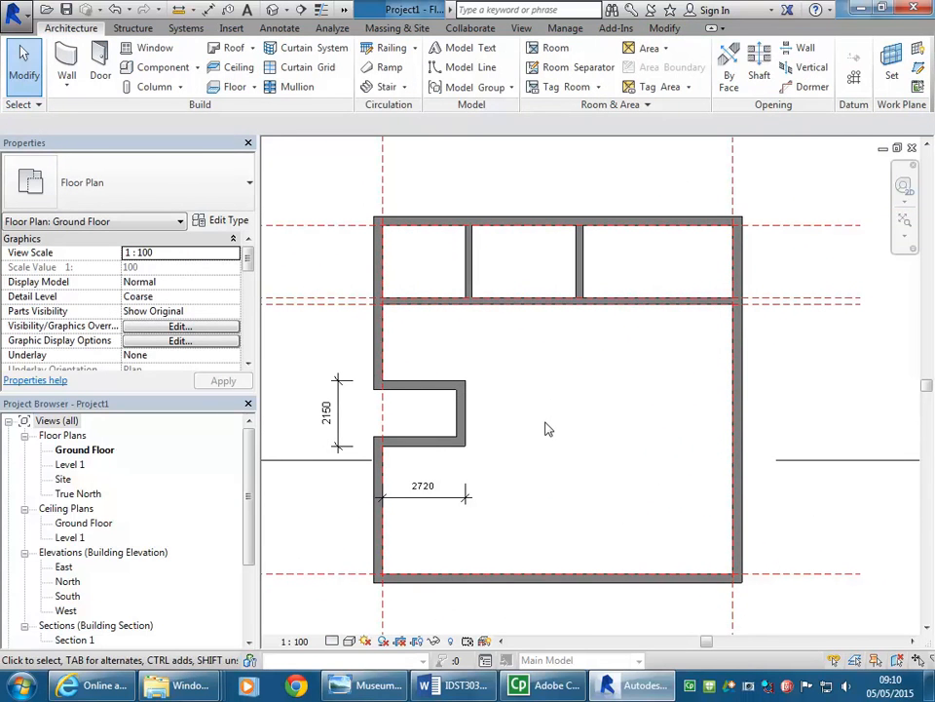
Check the entry on the scanned plan, and split the cross wall between the two partitions and the entry's east partition near mid-length.
{"action": "left_click", "coordinate": [375, 685]}
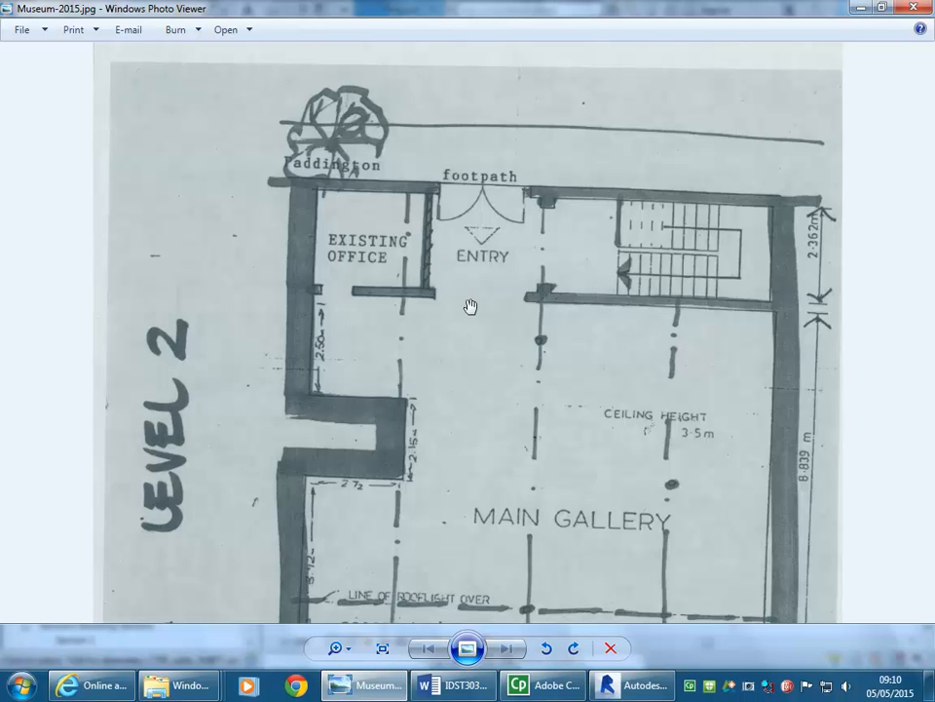
{"action": "left_click", "coordinate": [859, 8]}
{"action": "scroll", "coordinate": [551, 255], "scroll_direction": "up", "scroll_amount": 2}
{"action": "scroll", "coordinate": [542, 282], "scroll_direction": "up", "scroll_amount": 2}
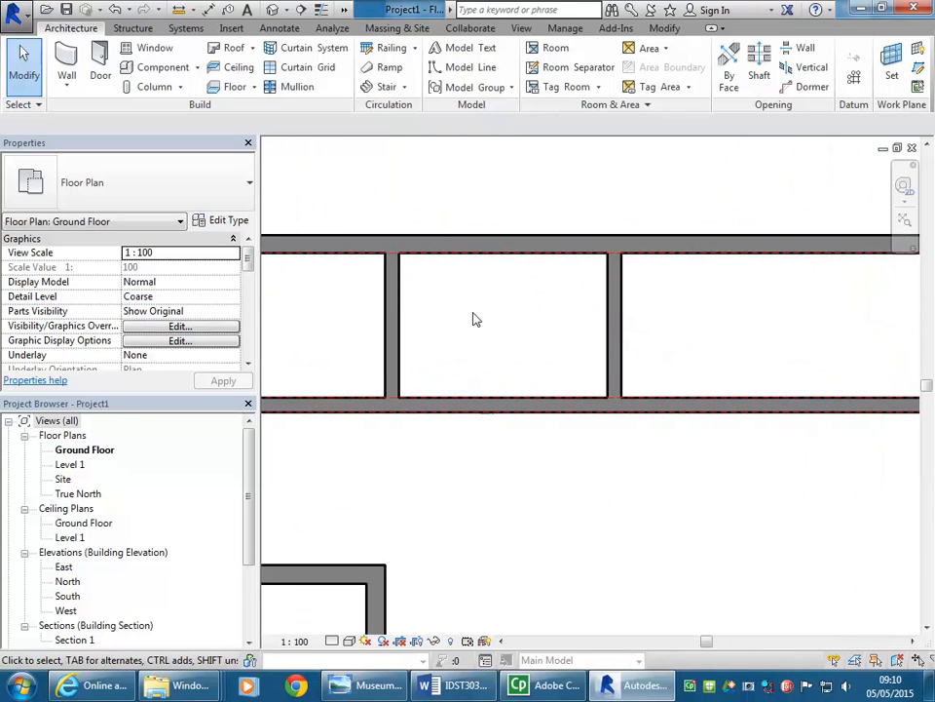
{"action": "scroll", "coordinate": [492, 326], "scroll_direction": "up", "scroll_amount": 1}
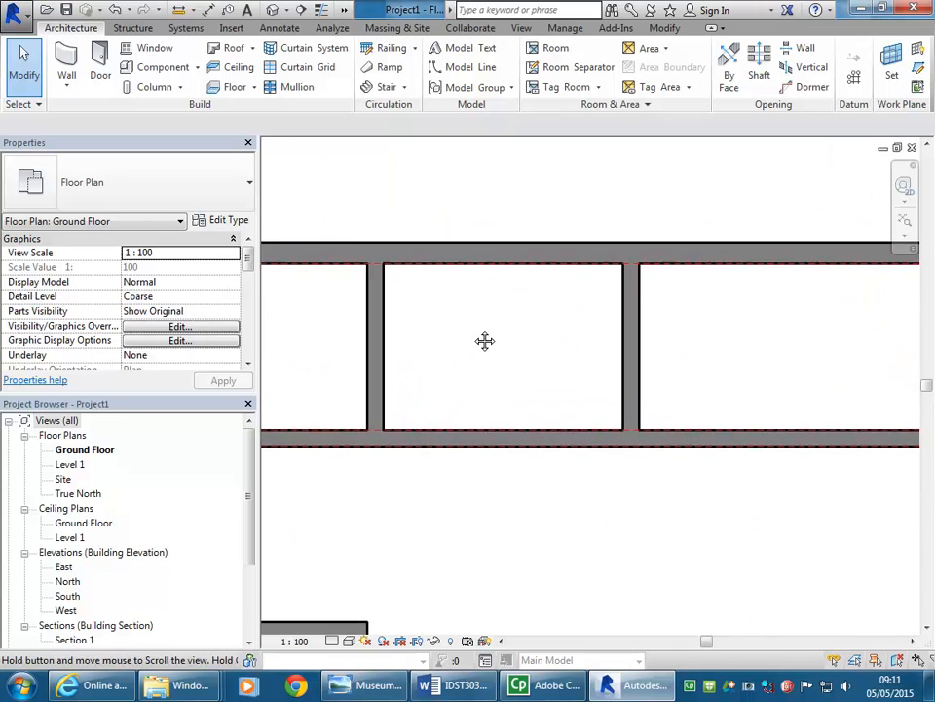
{"action": "left_click", "coordinate": [666, 30]}
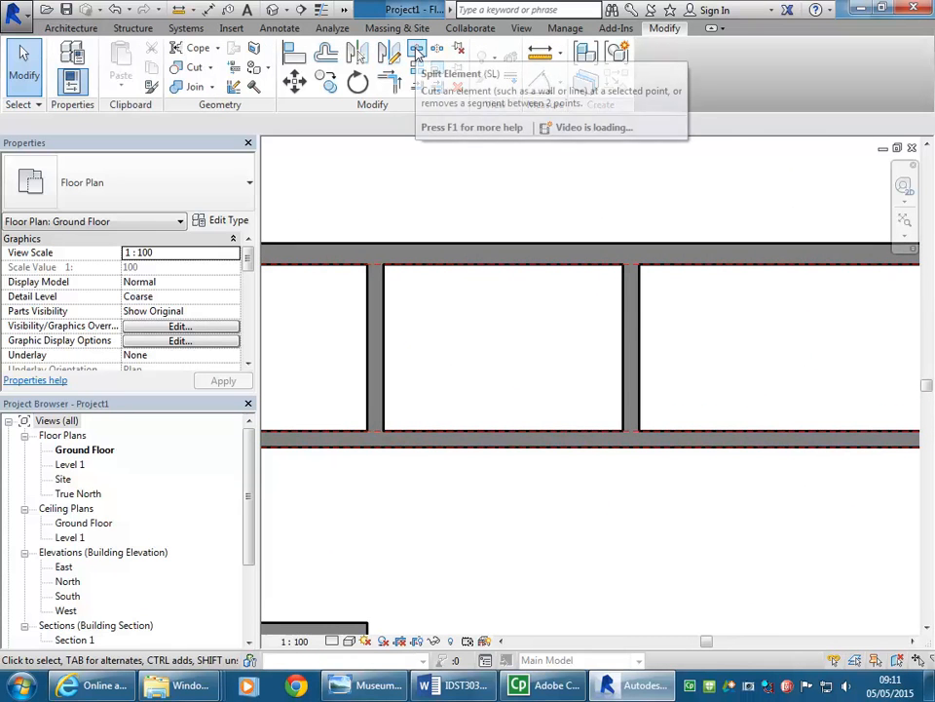
{"action": "left_click", "coordinate": [417, 52]}
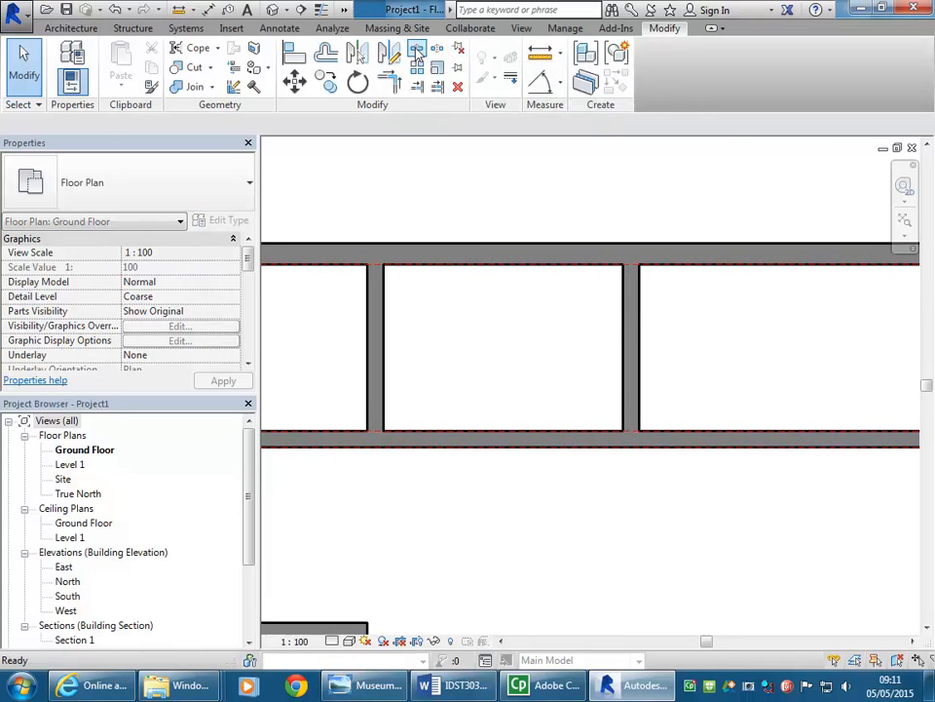
{"action": "left_click", "coordinate": [507, 428]}
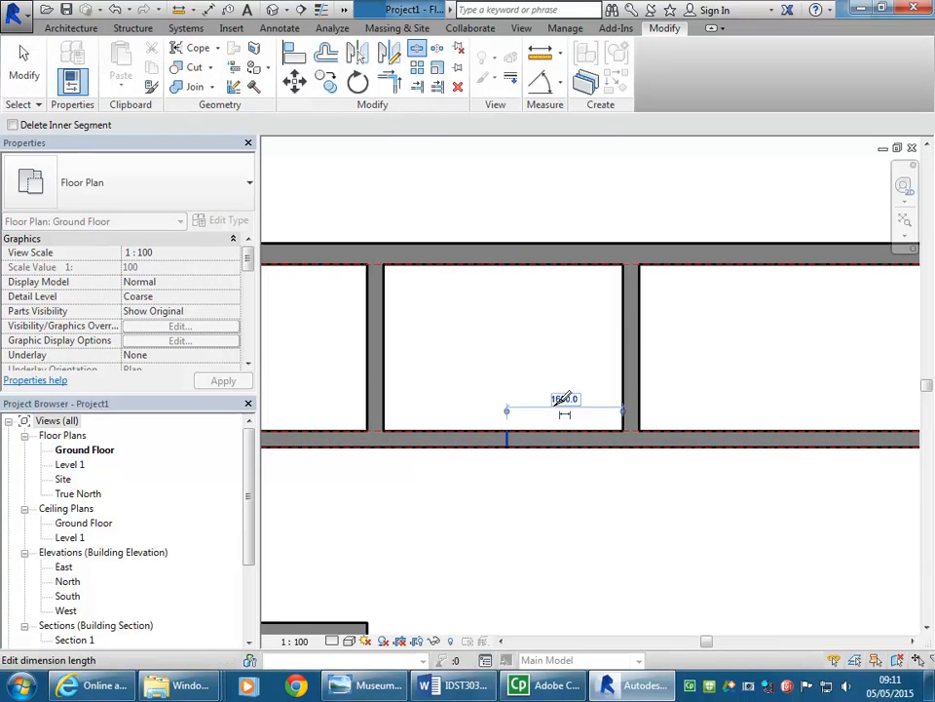
{"action": "left_click", "coordinate": [636, 339]}
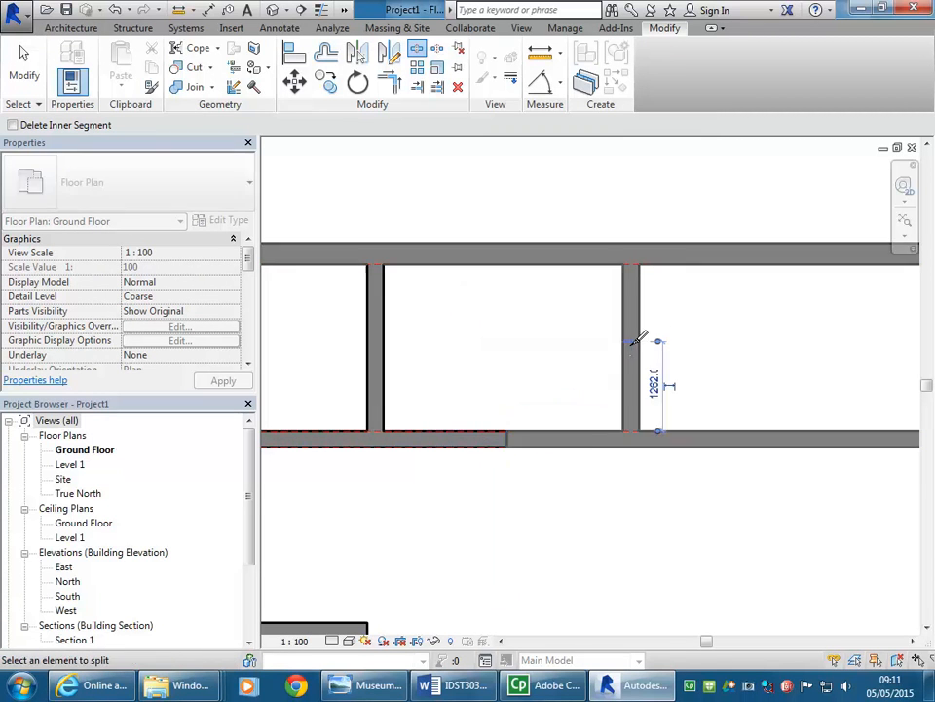
{"action": "key", "text": "Escape"}
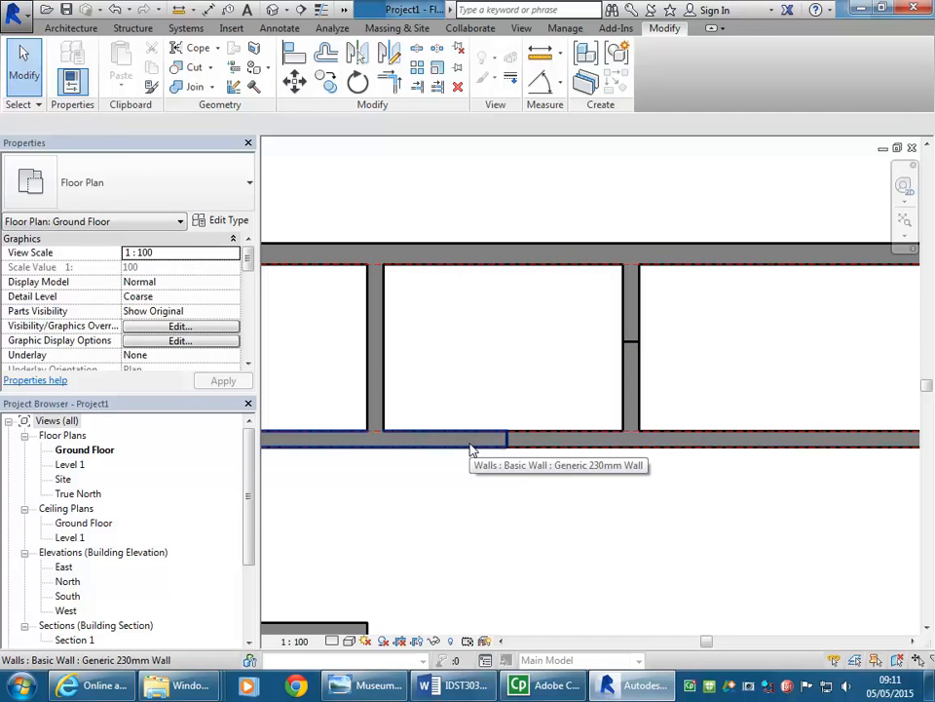
Open the entry to the gallery by pulling both cross wall segments back to short returns, the eastern one about 294 mm past the partition.
{"action": "left_click", "coordinate": [470, 448]}
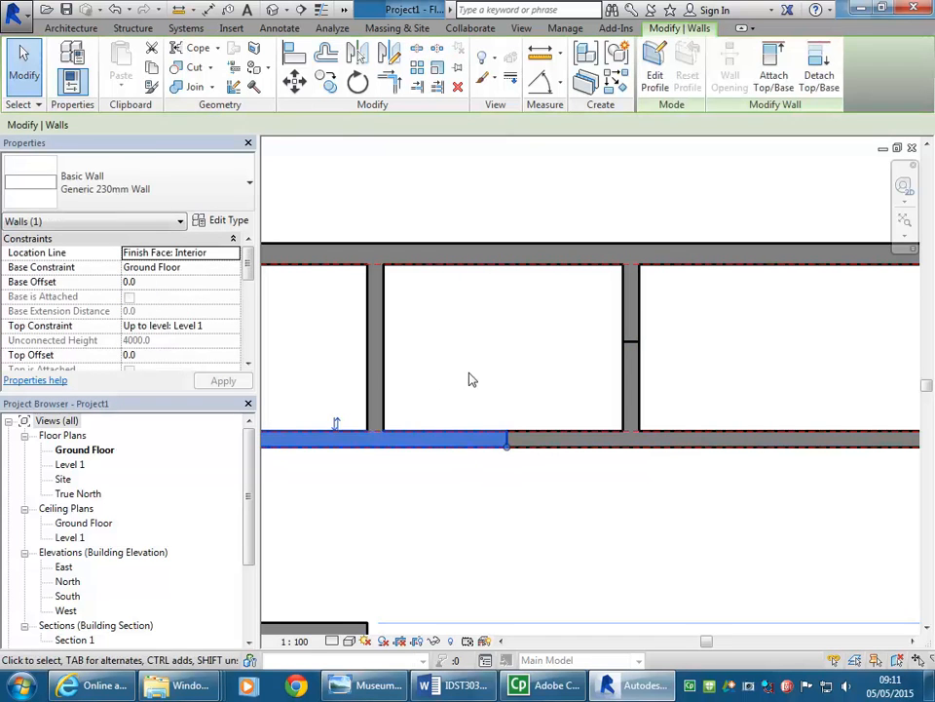
{"action": "scroll", "coordinate": [488, 380], "scroll_direction": "up", "scroll_amount": 2}
{"action": "scroll", "coordinate": [512, 440], "scroll_direction": "up", "scroll_amount": 1}
{"action": "left_click_drag", "start_coordinate": [595, 494], "coordinate": [425, 495]}
{"action": "left_click", "coordinate": [632, 499]}
{"action": "left_click_drag", "start_coordinate": [595, 494], "coordinate": [762, 494]}
{"action": "left_click", "coordinate": [720, 346]}
Shorten both halves of the entry's east partition to nibs: about 400 mm at the cross wall and a short one at the north wall.
{"action": "middle_click_drag", "start_coordinate": [721, 346], "coordinate": [542, 363]}
{"action": "left_click", "coordinate": [626, 372]}
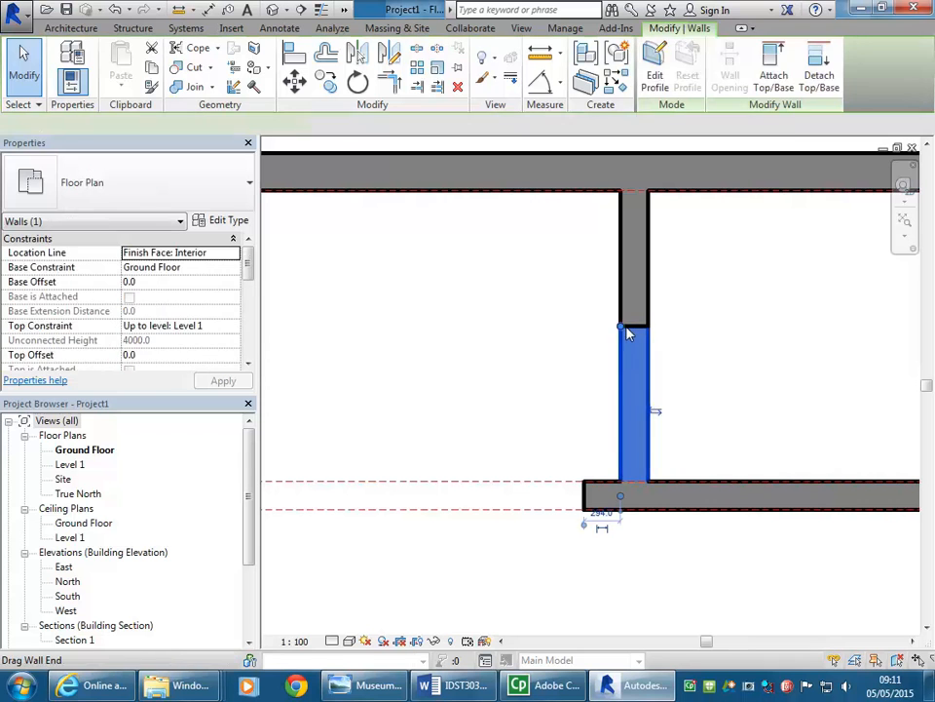
{"action": "left_click_drag", "start_coordinate": [620, 325], "coordinate": [620, 446]}
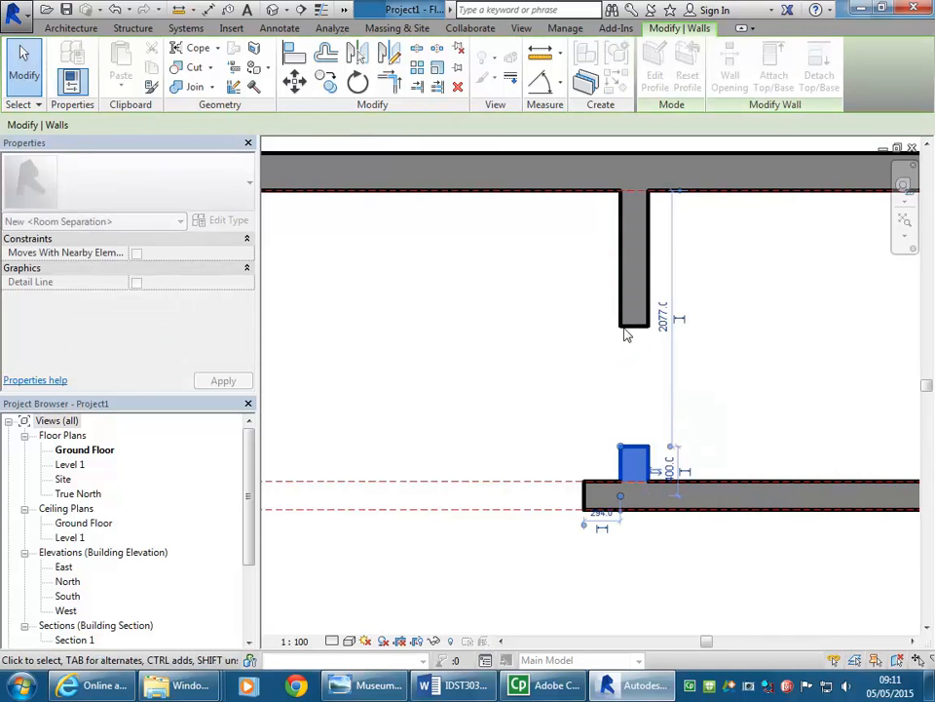
{"action": "left_click", "coordinate": [624, 312]}
{"action": "left_click_drag", "start_coordinate": [620, 325], "coordinate": [621, 220]}
{"action": "left_click", "coordinate": [521, 303]}
Compare the modelled office, entry and stair walls with the Level 2 scanned plan.
{"action": "scroll", "coordinate": [520, 302], "scroll_direction": "down", "scroll_amount": 5}
{"action": "scroll", "coordinate": [521, 298], "scroll_direction": "down", "scroll_amount": 3}
{"action": "middle_click_drag", "start_coordinate": [546, 445], "coordinate": [571, 417]}
{"action": "scroll", "coordinate": [579, 374], "scroll_direction": "down", "scroll_amount": 1}
{"action": "scroll", "coordinate": [553, 437], "scroll_direction": "up", "scroll_amount": 1}
{"action": "scroll", "coordinate": [552, 445], "scroll_direction": "up", "scroll_amount": 1}
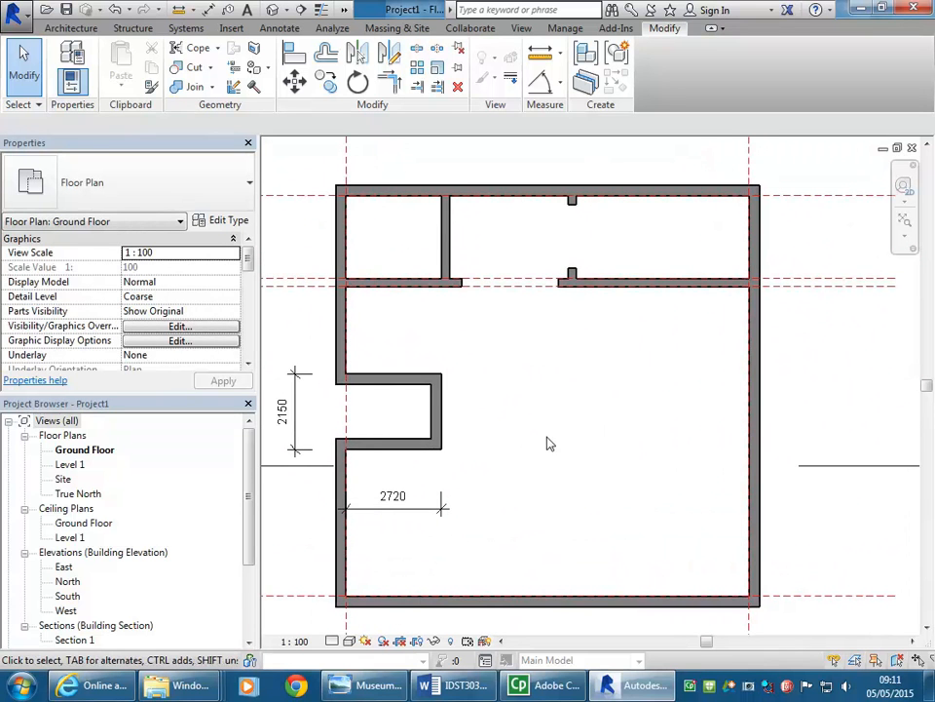
{"action": "left_click", "coordinate": [364, 690]}
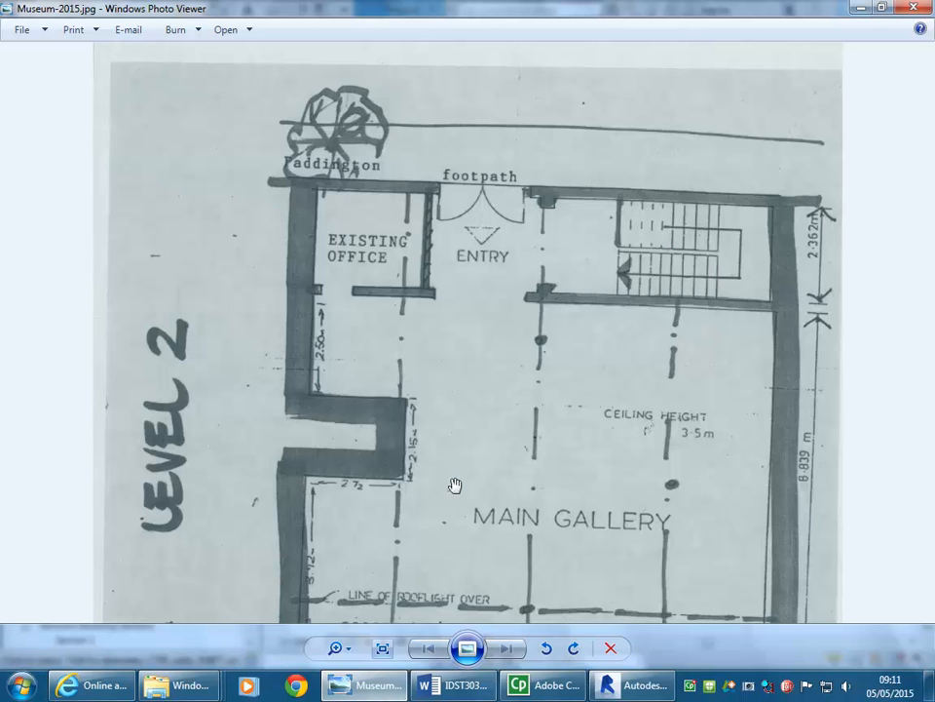
{"action": "scroll", "coordinate": [454, 468], "scroll_direction": "down", "scroll_amount": 2}
{"action": "scroll", "coordinate": [493, 345], "scroll_direction": "up", "scroll_amount": 2}
{"action": "left_click_drag", "start_coordinate": [503, 254], "coordinate": [516, 309]}
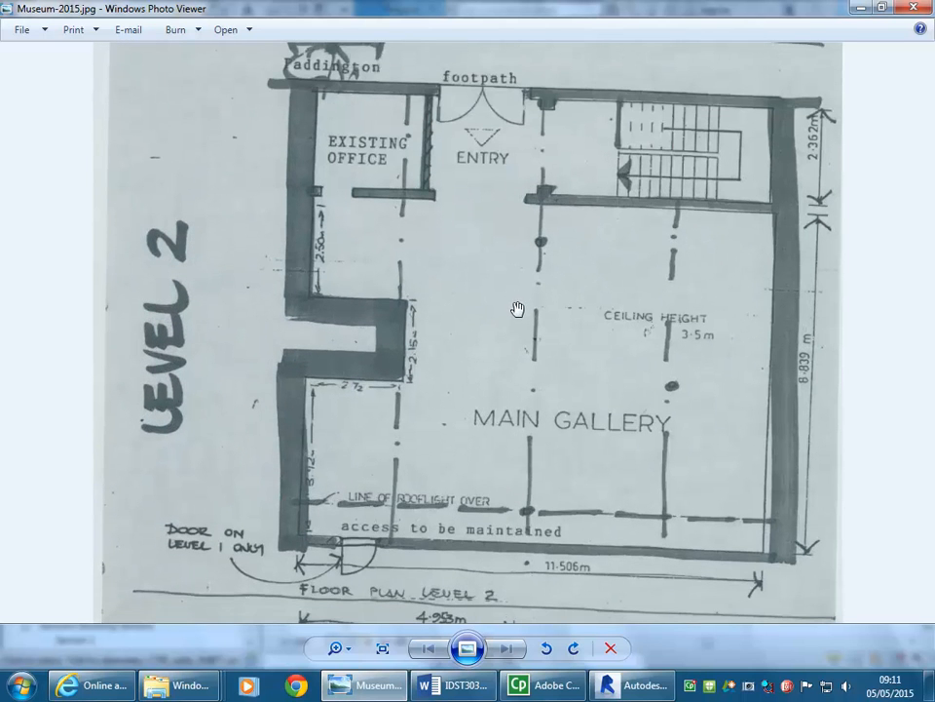
{"action": "left_click", "coordinate": [861, 8]}
{"action": "scroll", "coordinate": [575, 371], "scroll_direction": "down", "scroll_amount": 3}
{"action": "middle_click_drag", "start_coordinate": [570, 378], "coordinate": [567, 387]}
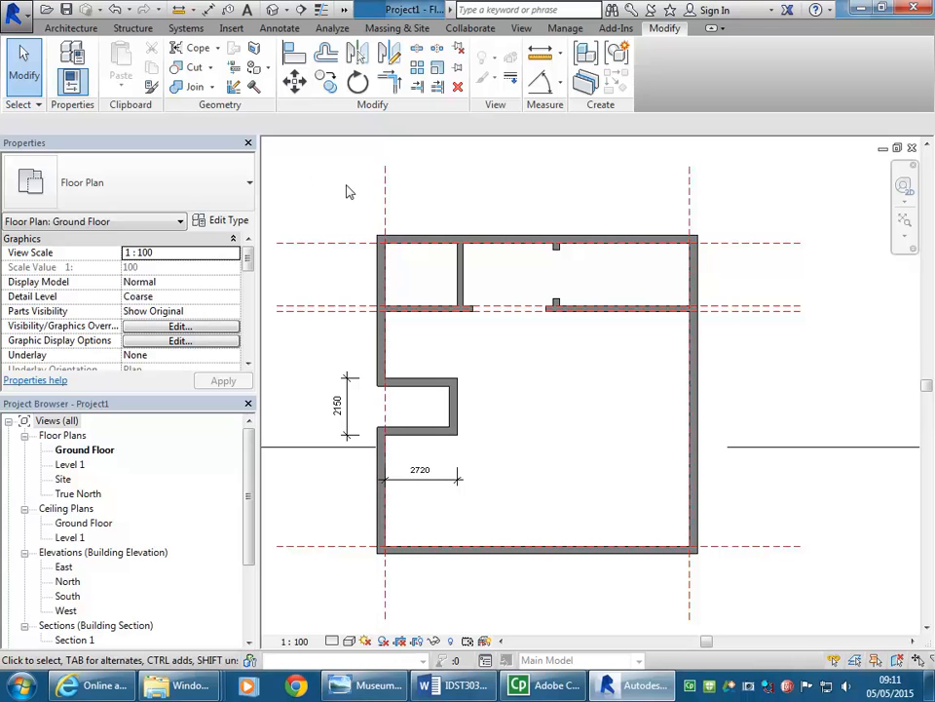
Start saving the project under a new name and browse to the Museum-2015 folder inside 2015 and BD2 on the U: drive.
{"action": "left_click", "coordinate": [10, 10]}
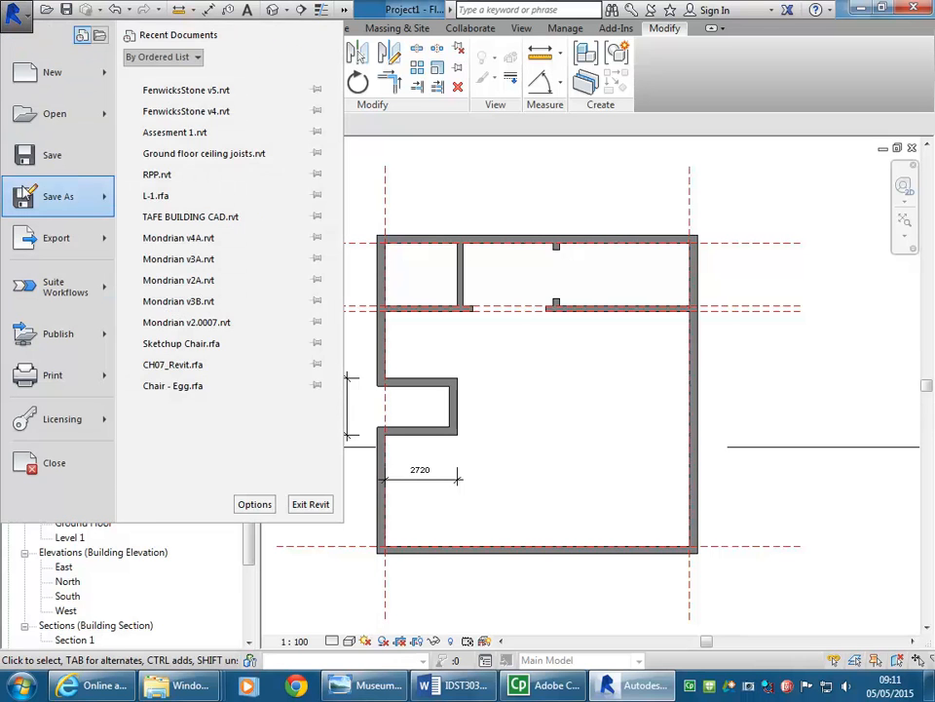
{"action": "mouse_move", "coordinate": [49, 195]}
{"action": "left_click", "coordinate": [157, 119]}
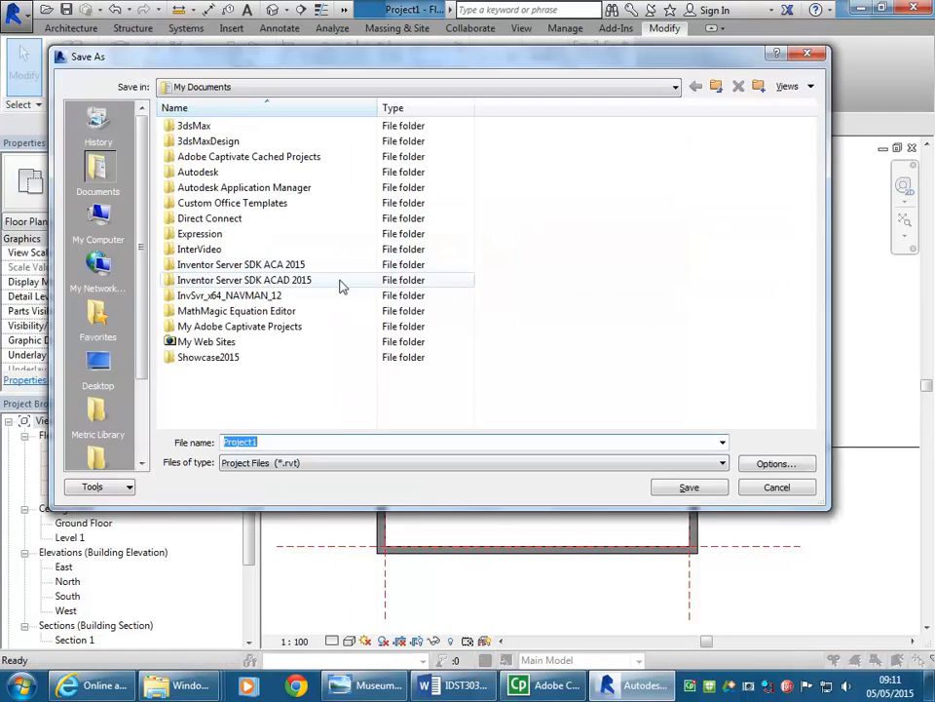
{"action": "left_click", "coordinate": [338, 87]}
{"action": "left_click", "coordinate": [318, 194]}
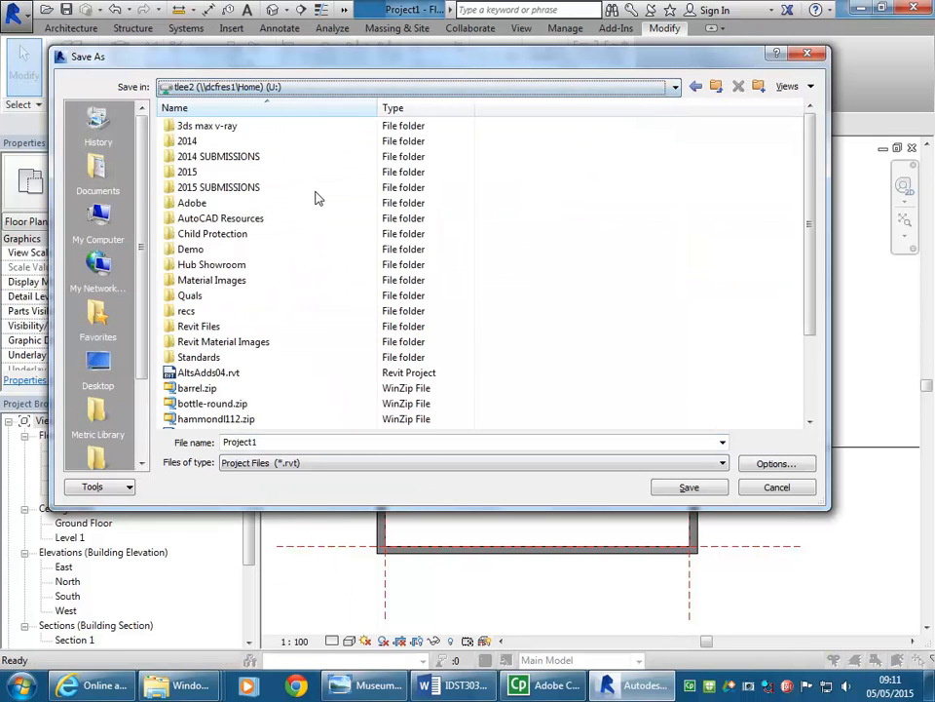
{"action": "double_click", "coordinate": [233, 174]}
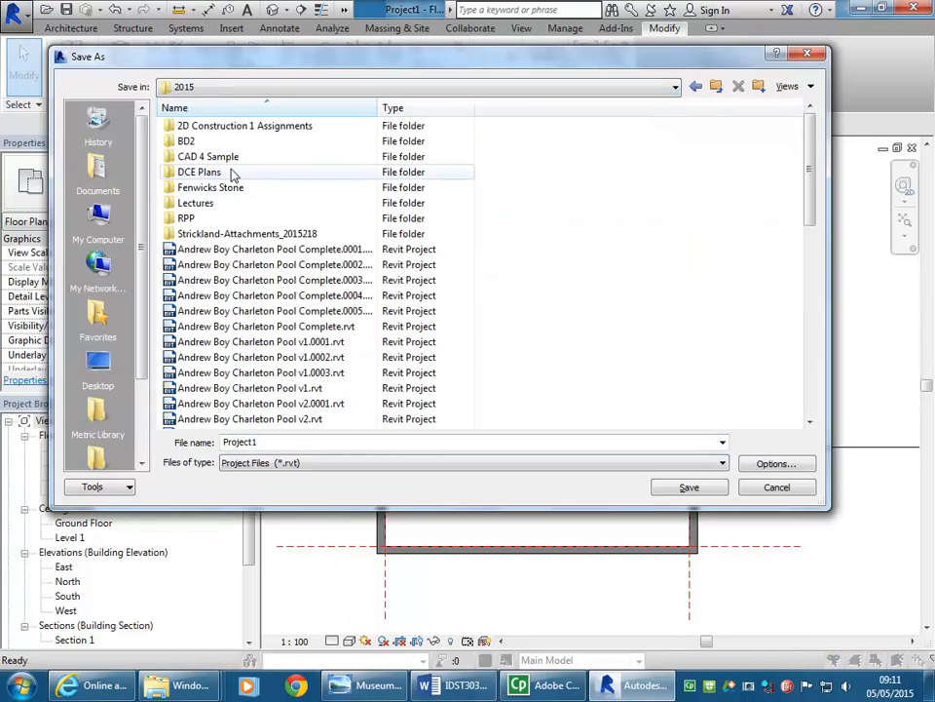
{"action": "double_click", "coordinate": [189, 141]}
{"action": "double_click", "coordinate": [199, 126]}
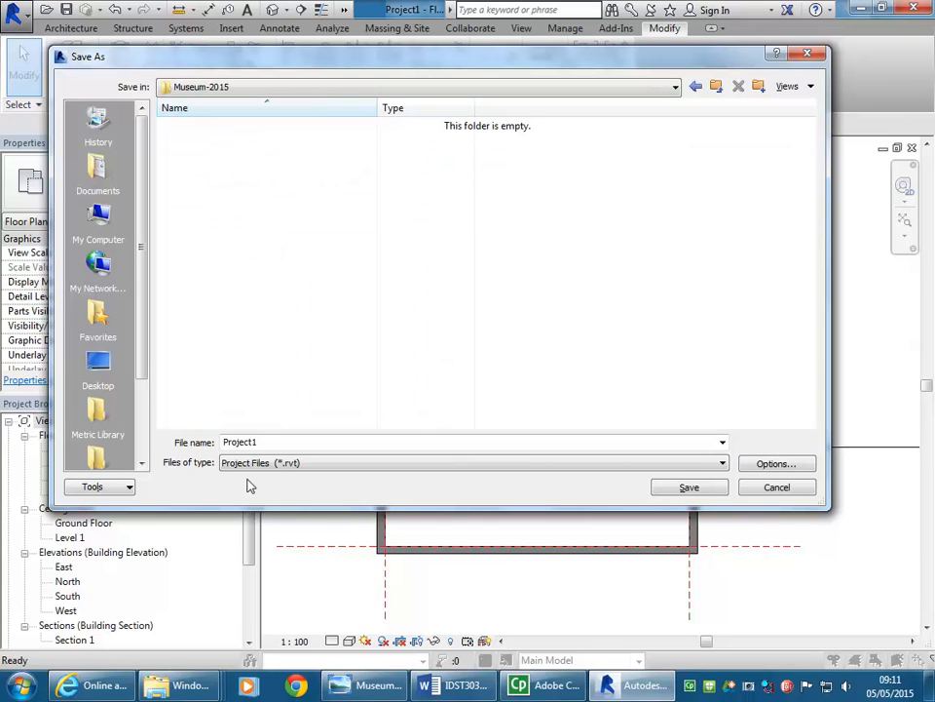
Name the project file Museum-2015, without the jpg extension, and save it as a Revit project.
{"action": "double_click", "coordinate": [303, 442]}
{"action": "type", "text": "Museum-2015"}
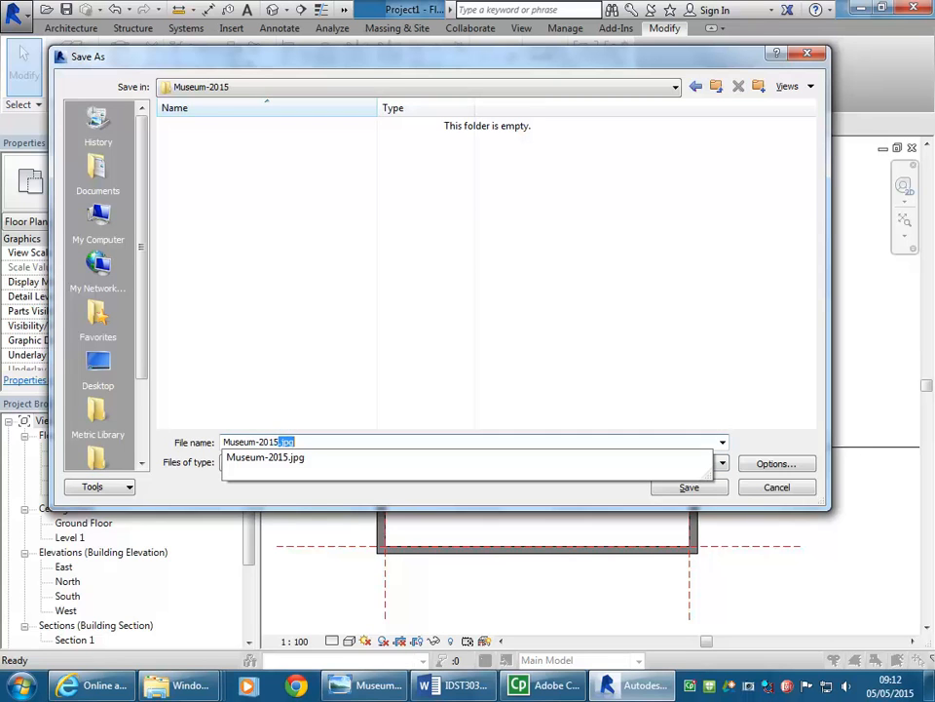
{"action": "key", "text": "Return"}
{"action": "double_click", "coordinate": [317, 444]}
{"action": "left_click", "coordinate": [316, 444]}
{"action": "key", "text": "BackSpace"}
{"action": "key", "text": "BackSpace"}
{"action": "key", "text": "BackSpace"}
{"action": "key", "text": "Escape"}
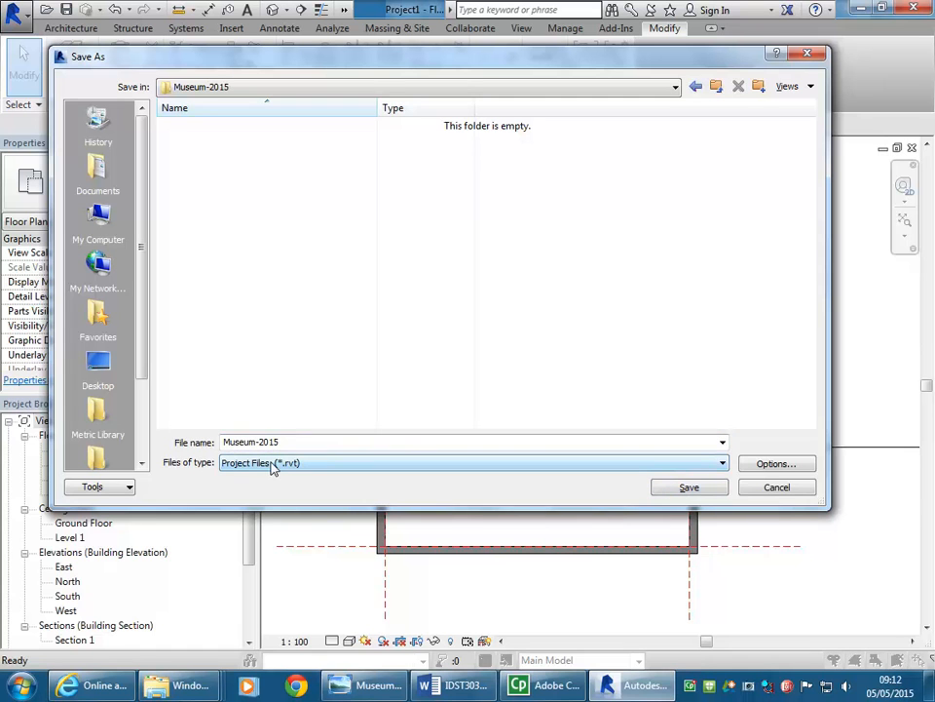
{"action": "left_click", "coordinate": [709, 488]}
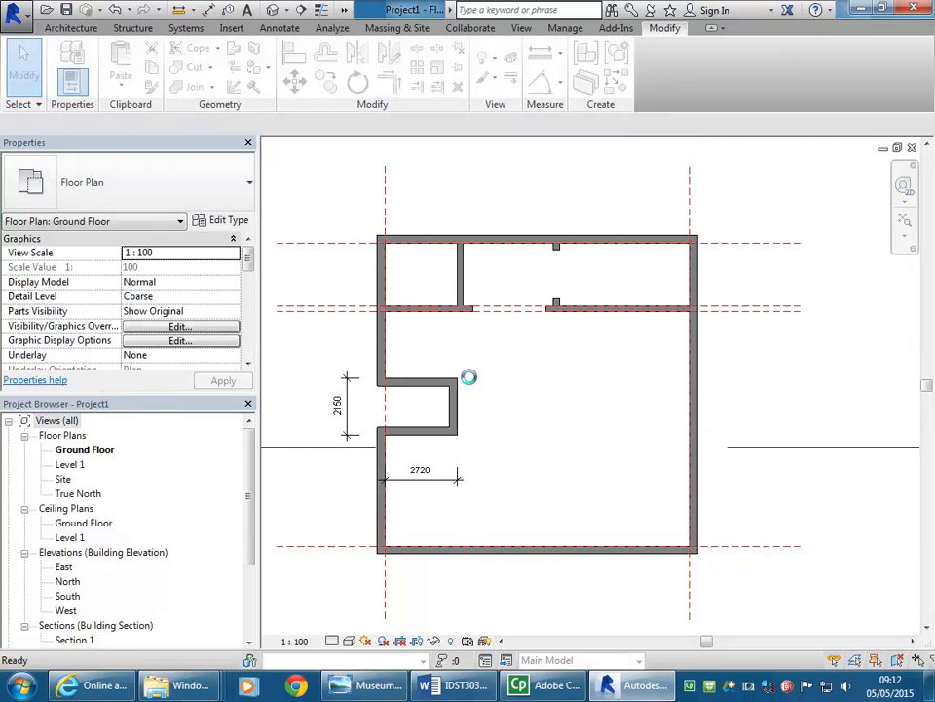